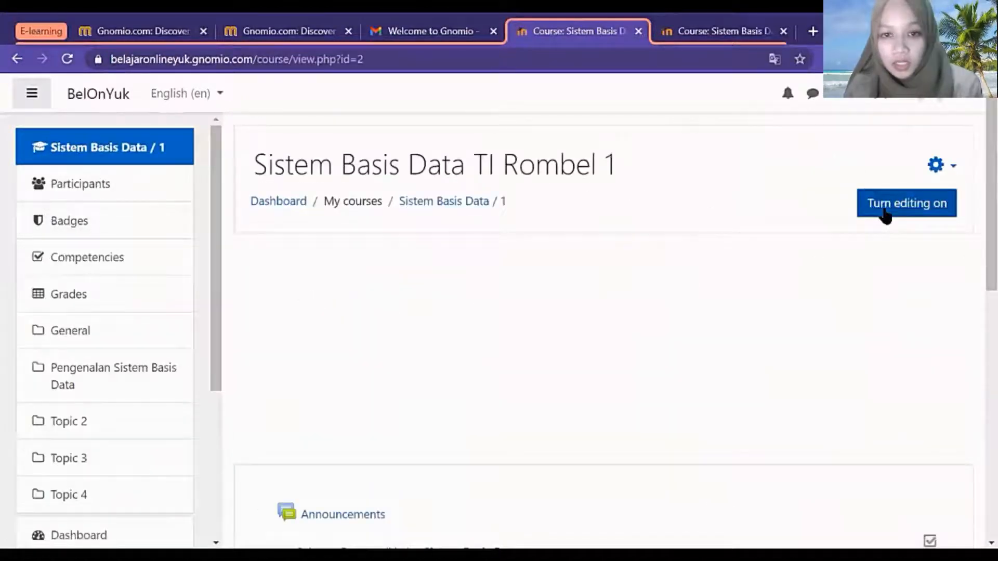
Turn on editing and choose to add a File resource to the Pengenalan Sistem Basis Data section
left_click(882, 215)
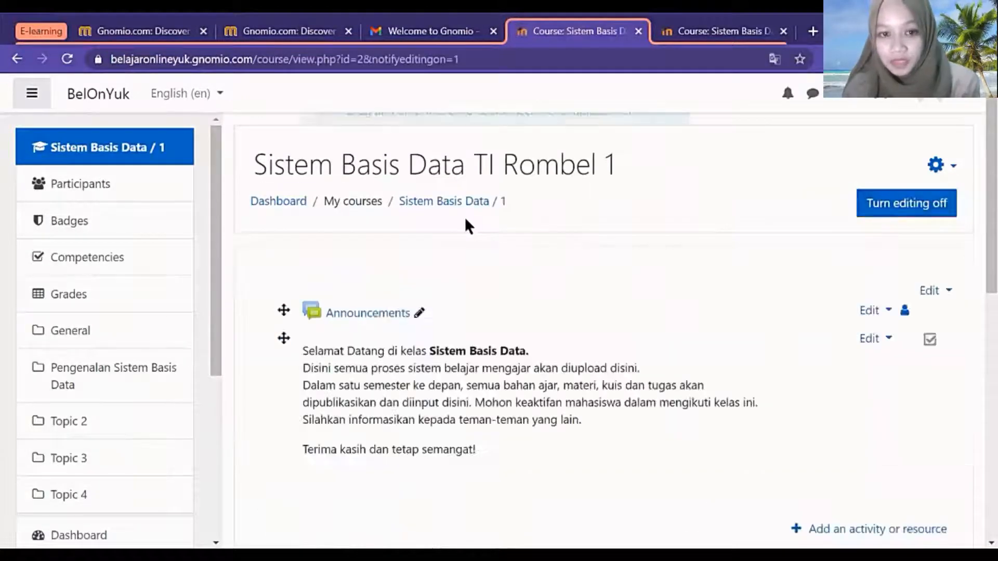
scroll(465, 217, "down", 7)
left_click(864, 272)
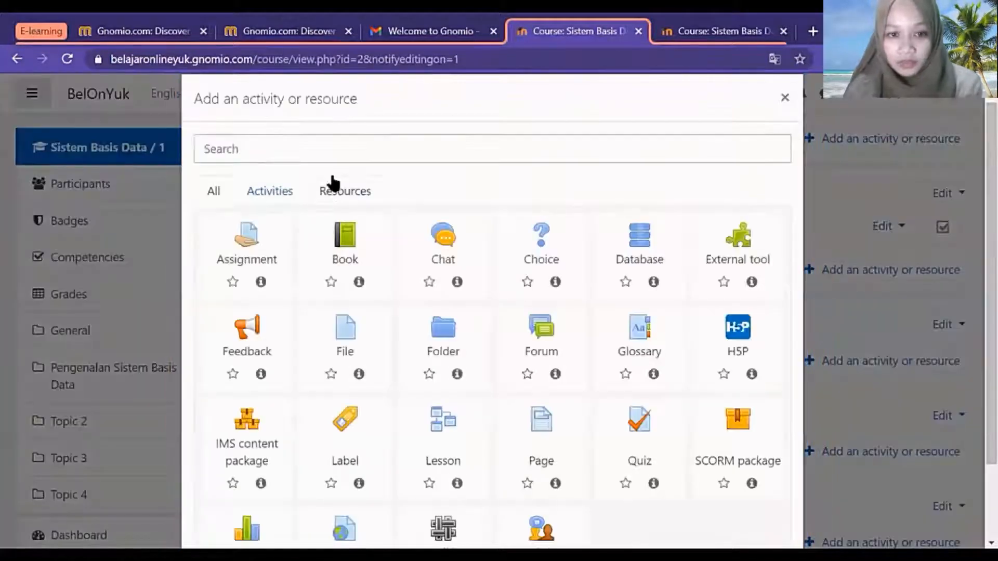
scroll(329, 186, "down", 2)
left_click(368, 253)
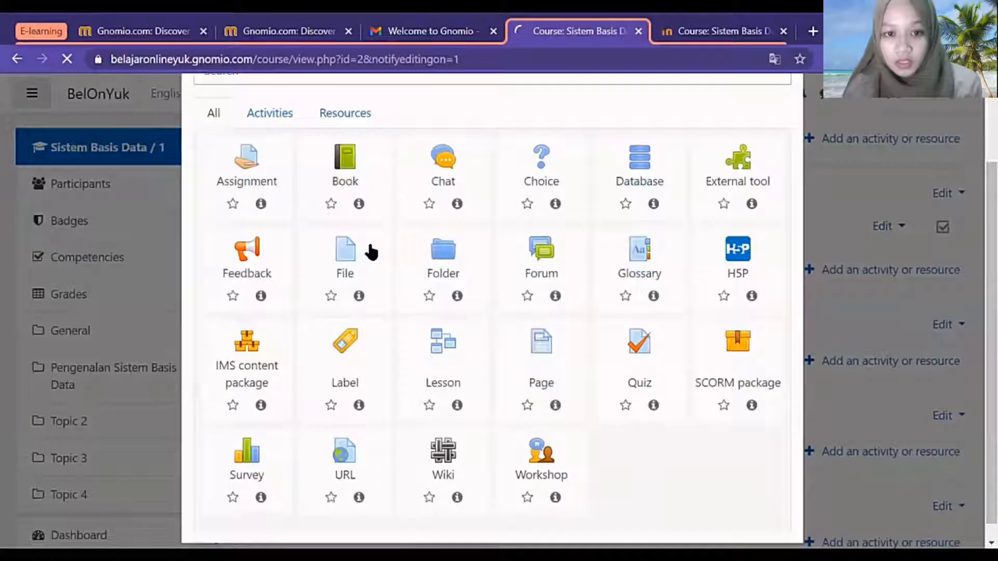
scroll(382, 229, "down", 3)
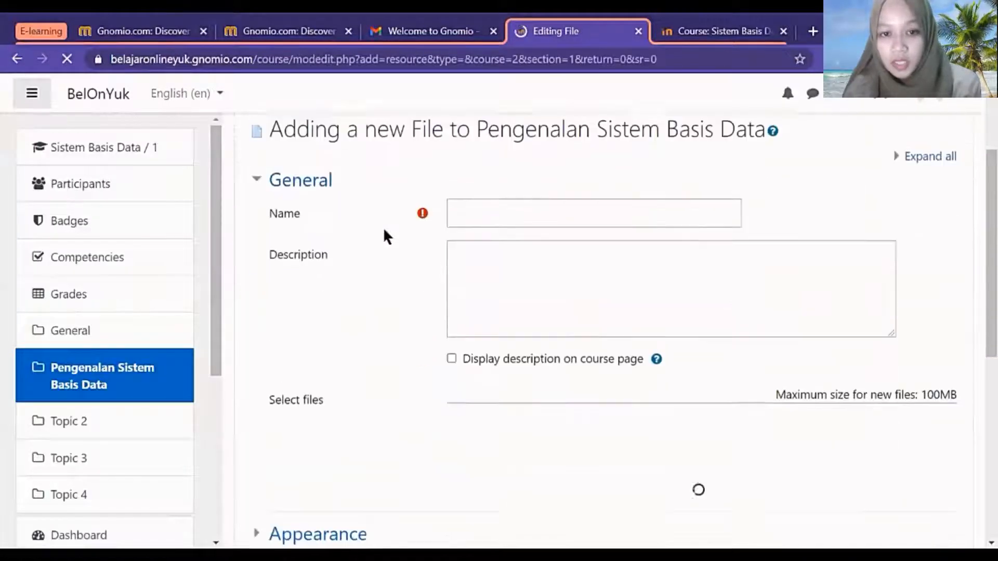
Name the File resource 'Materi Pengenalan Sistem Basis Data'
left_click(528, 215)
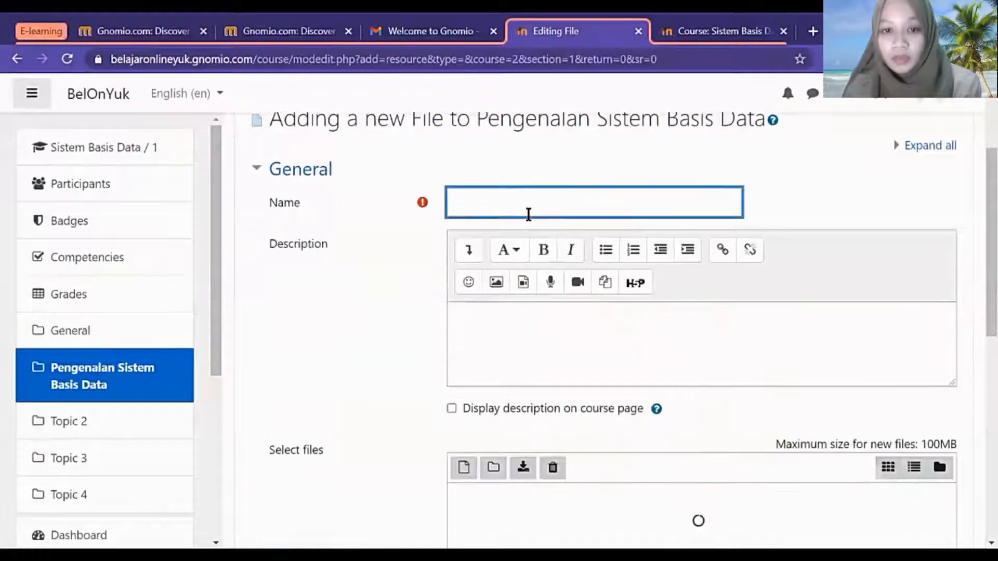
type("Mater")
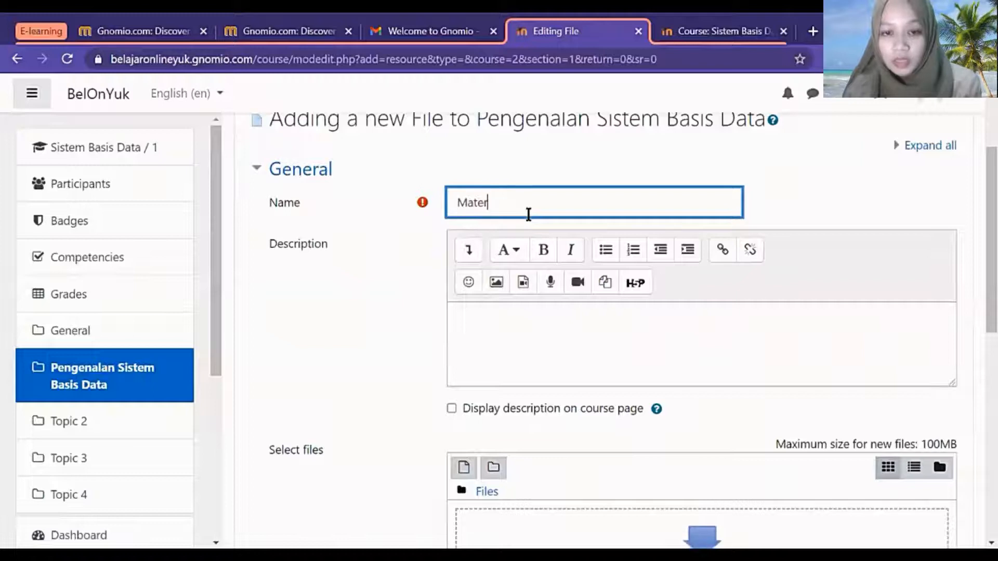
type("i Penal")
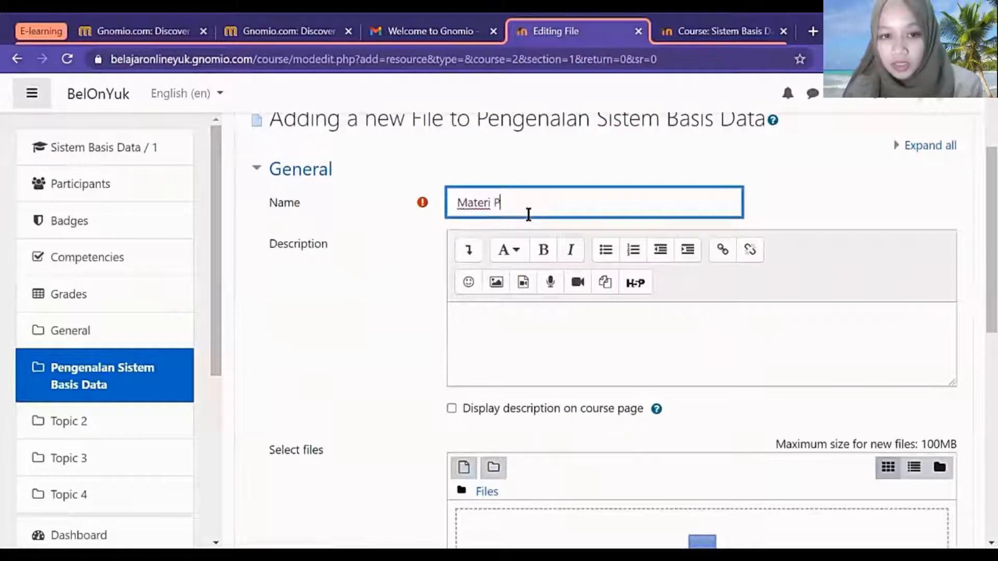
key("BackSpace")
key("BackSpace")
type("genaln")
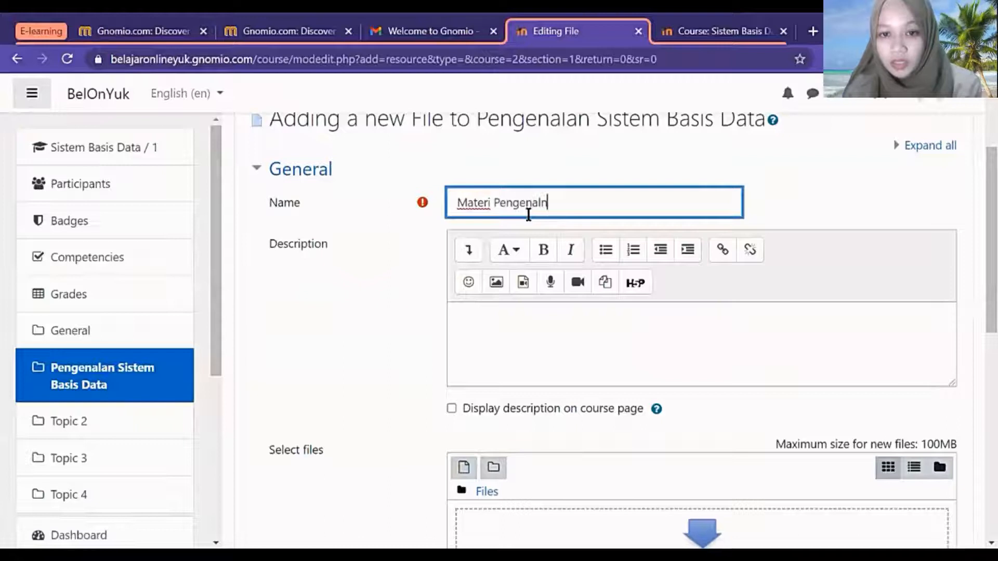
key("BackSpace")
type("an Bas")
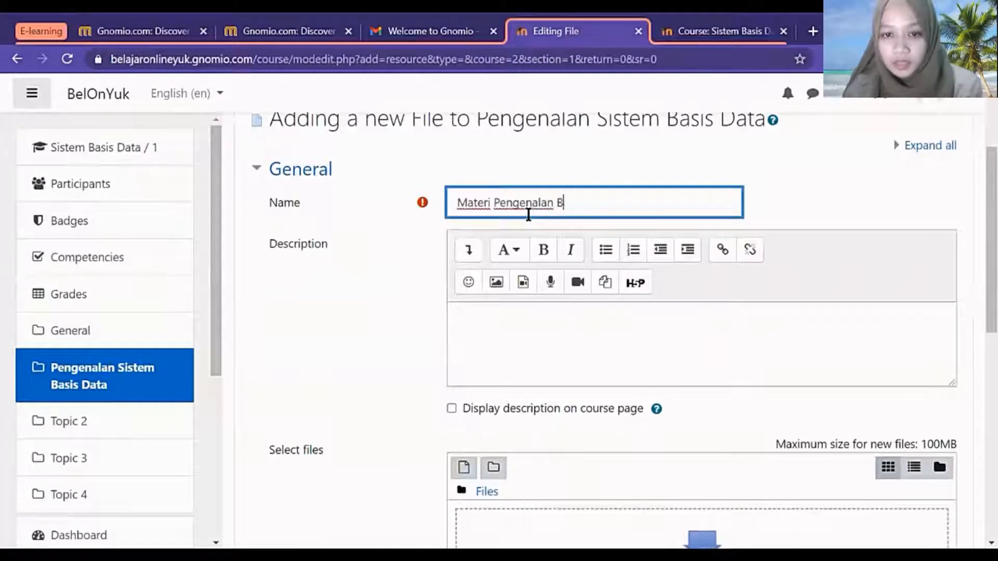
key("BackSpace")
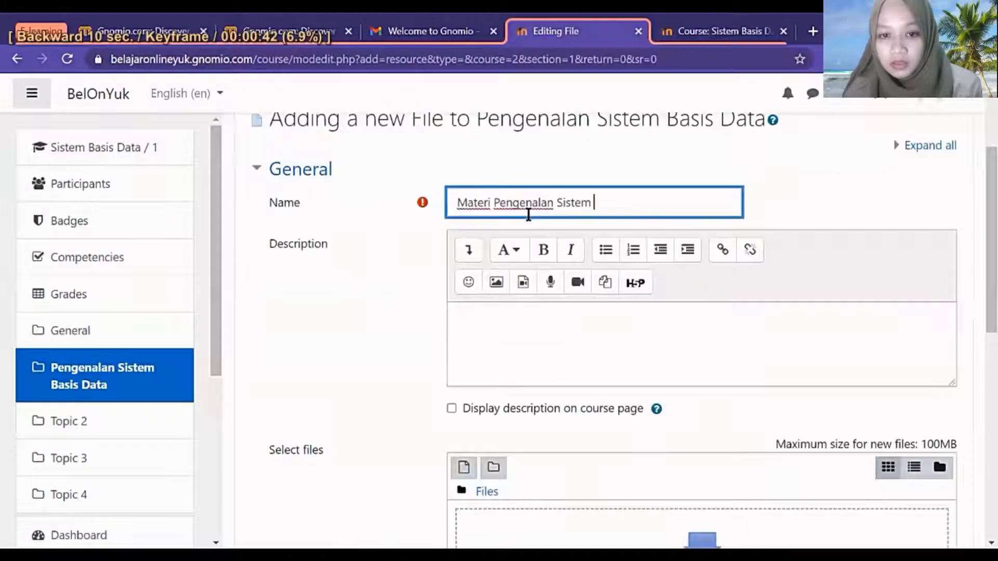
type("Basis Dat")
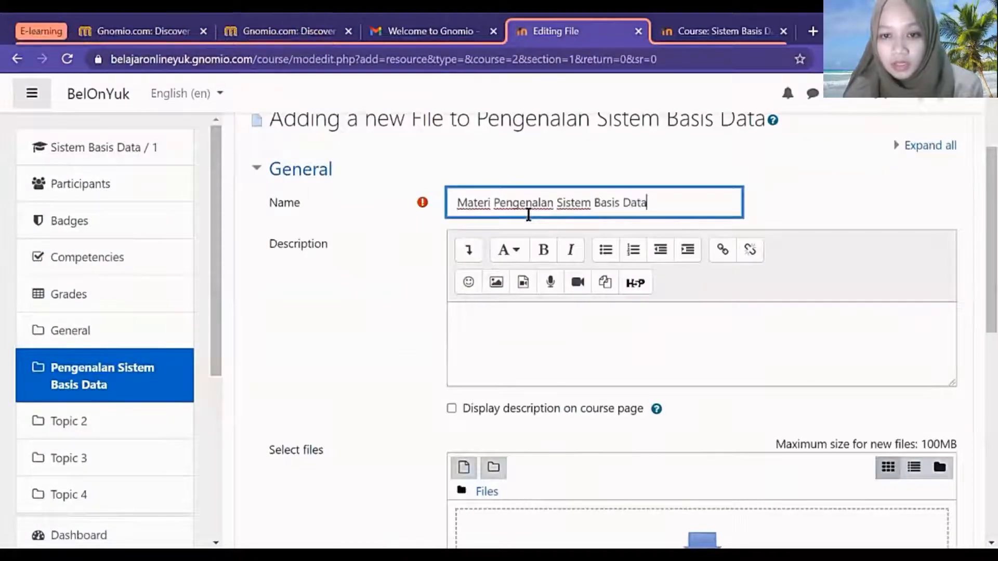
type("a")
Bring up the file picker for the resource's Files area
left_click(696, 323)
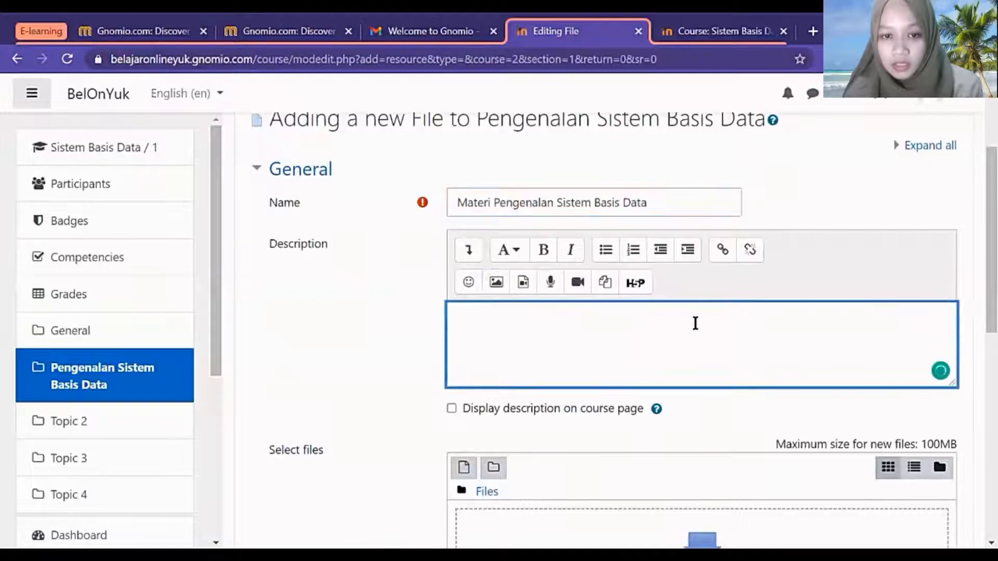
scroll(695, 319, "down", 3)
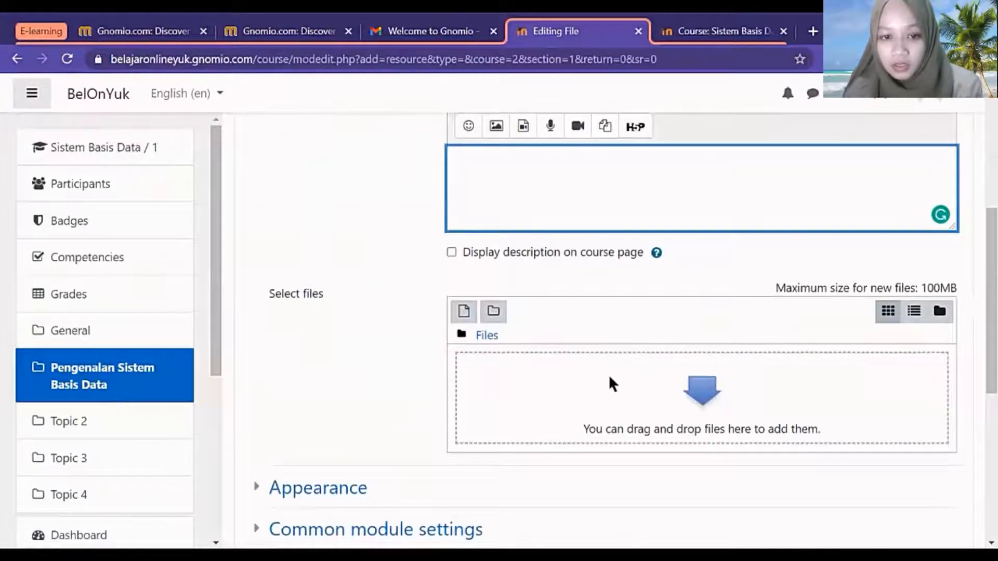
left_click(464, 311)
Upload the PDF chapter from the computer, saved as 'Materi Pengenalan Basis Data.pdf'
left_click(236, 265)
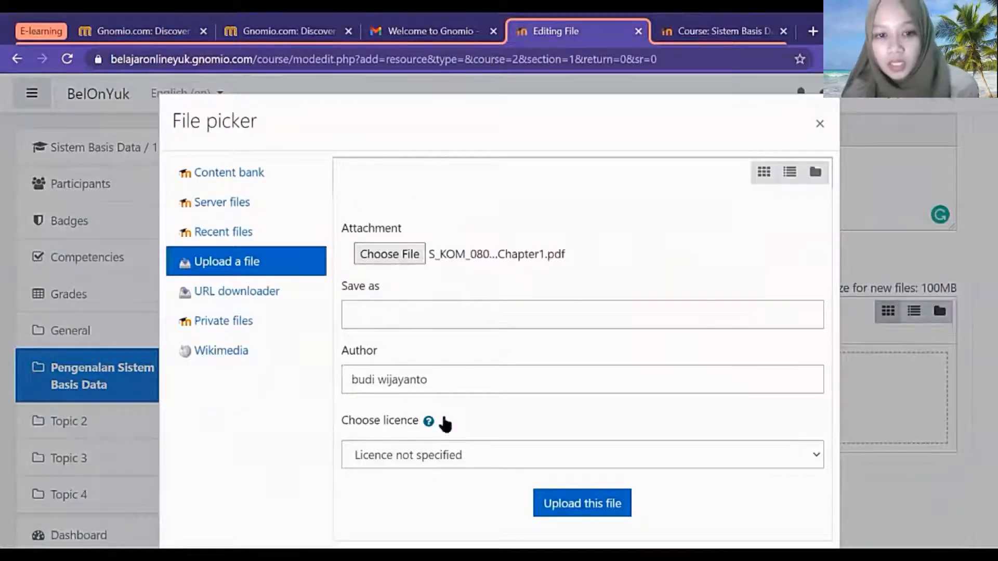
left_click(467, 324)
type("Materi")
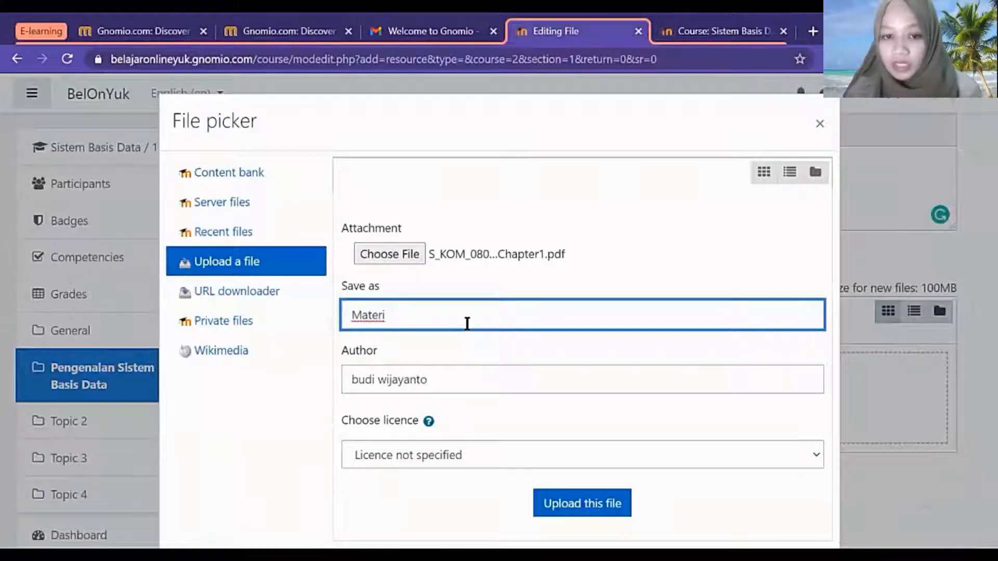
type("Pengenalan A")
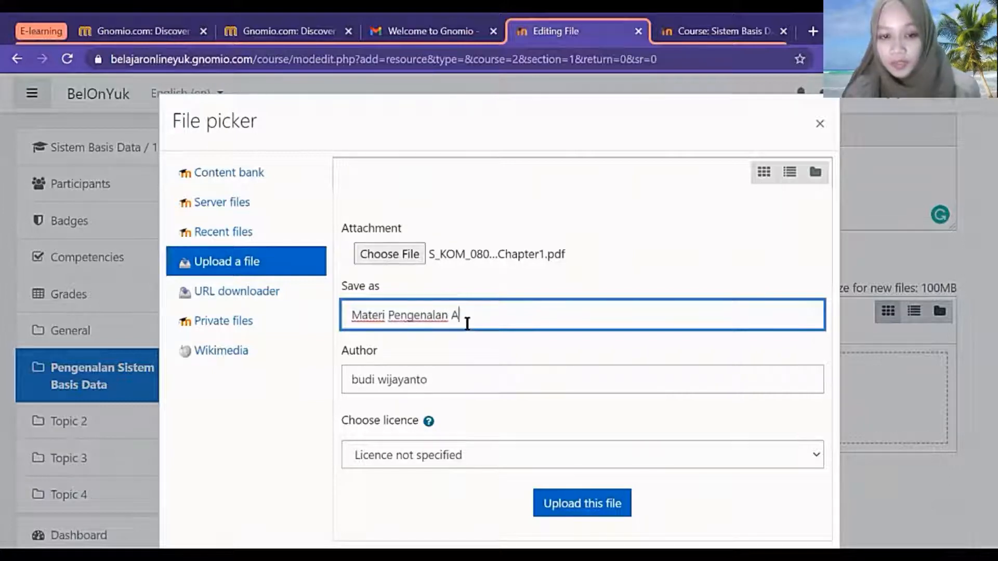
key("BackSpace")
type("Basis Data")
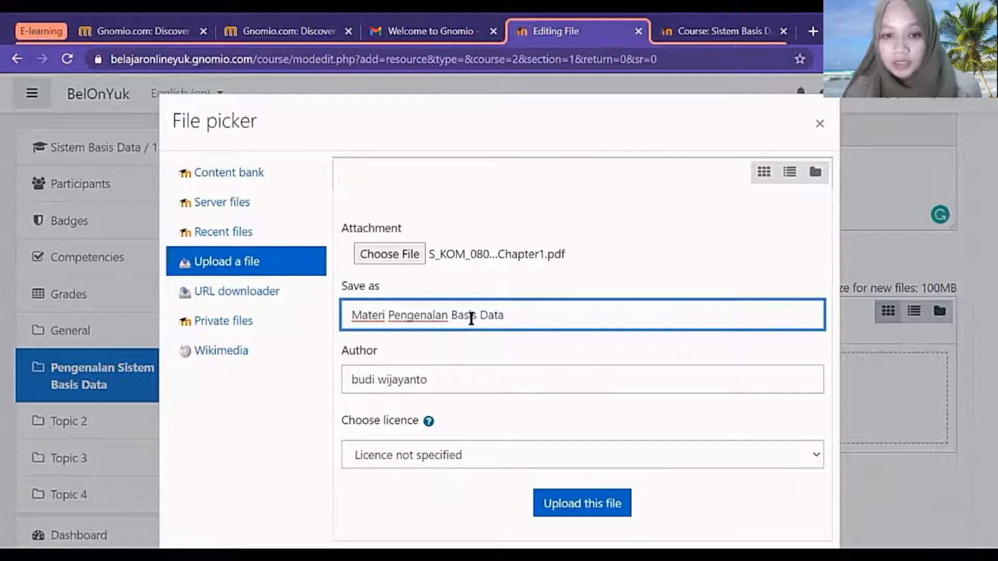
left_click(566, 501)
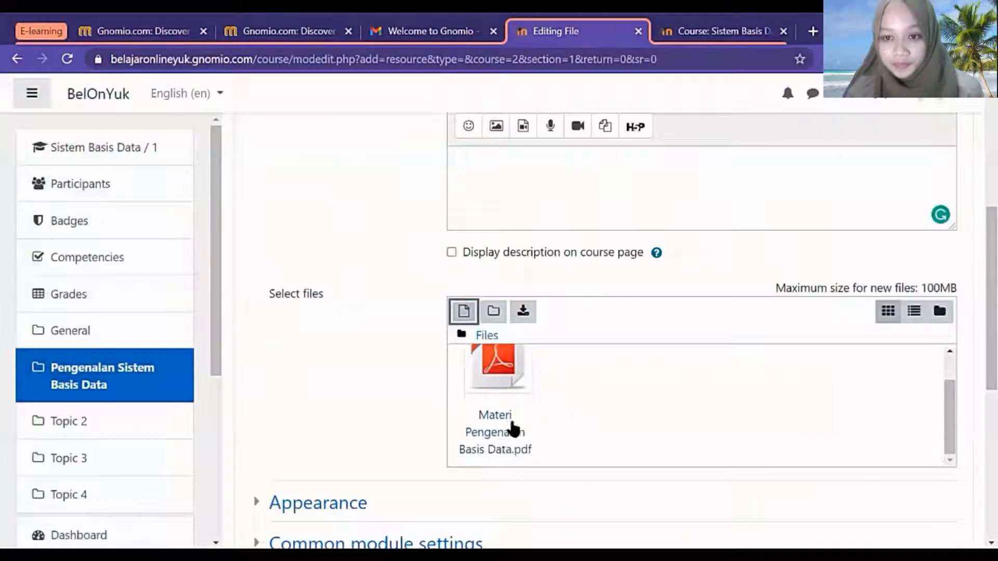
scroll(508, 234, "up", 5)
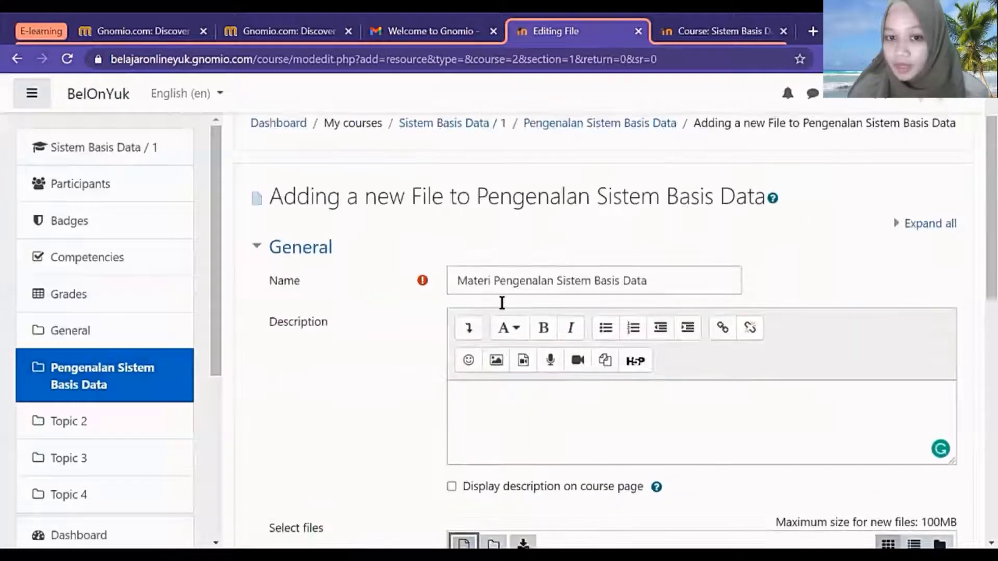
Enable completion tracking, save and display the resource, then return to the Pengenalan section
scroll(502, 303, "down", 10)
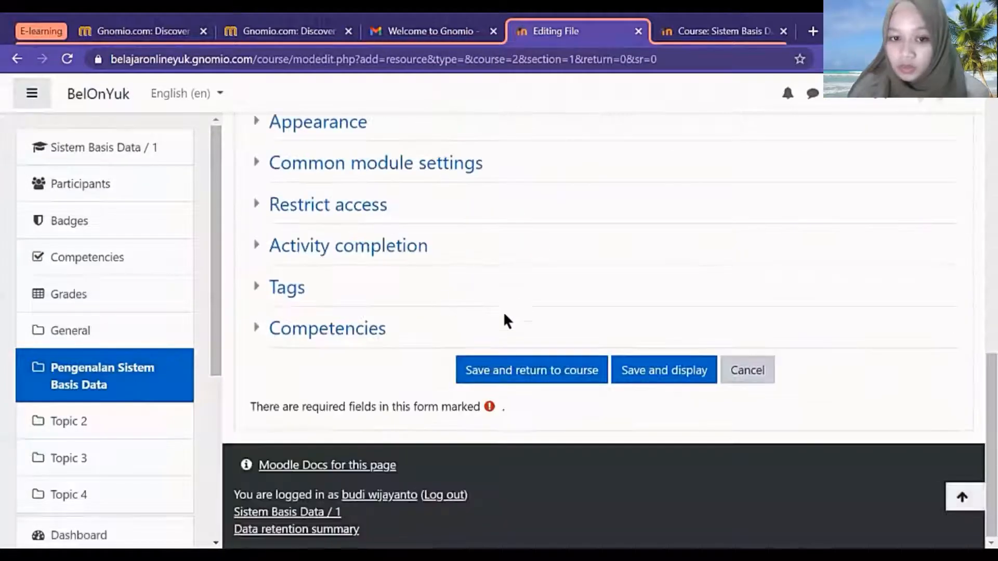
left_click(369, 248)
left_click(504, 280)
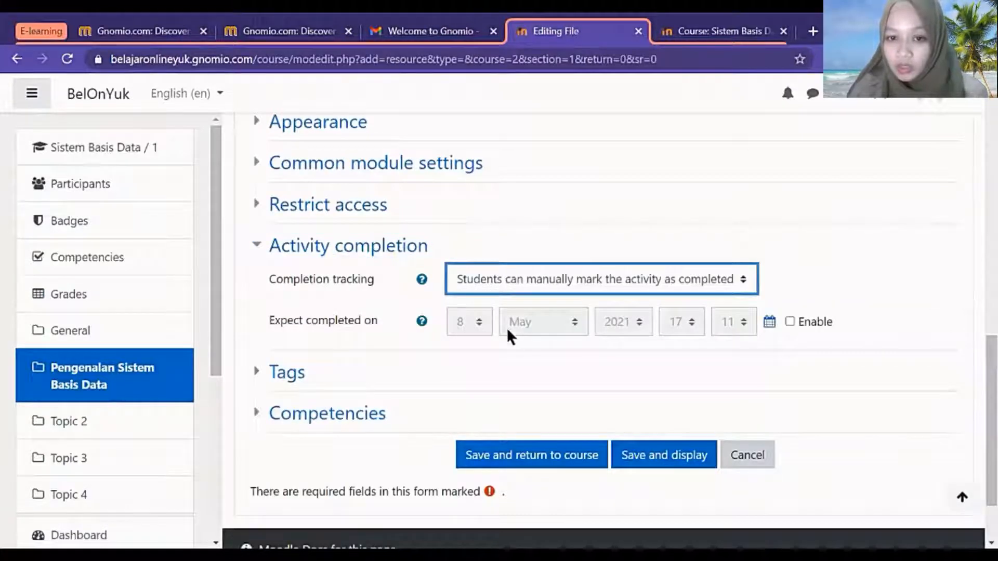
left_click(560, 247)
scroll(577, 332, "down", 2)
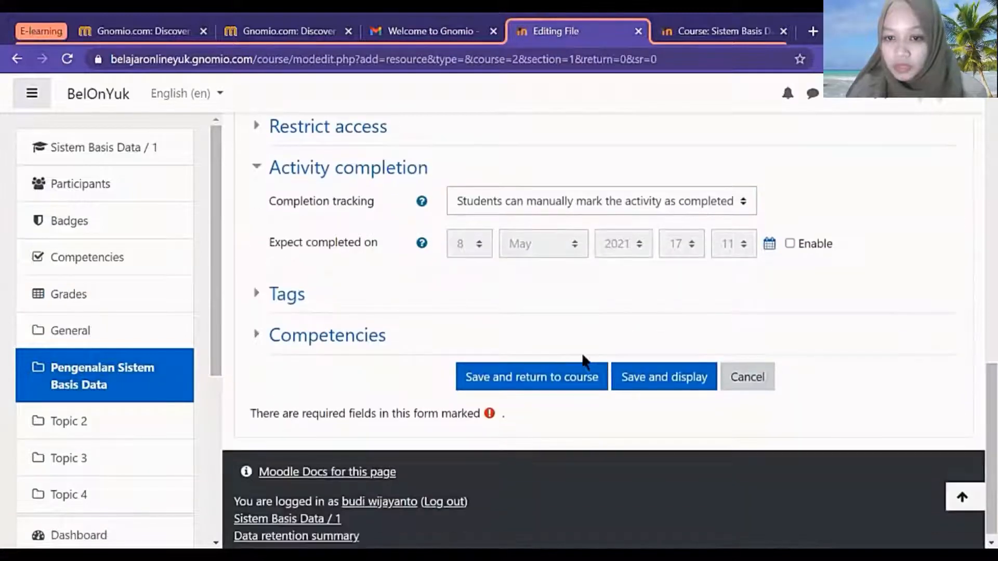
left_click(643, 387)
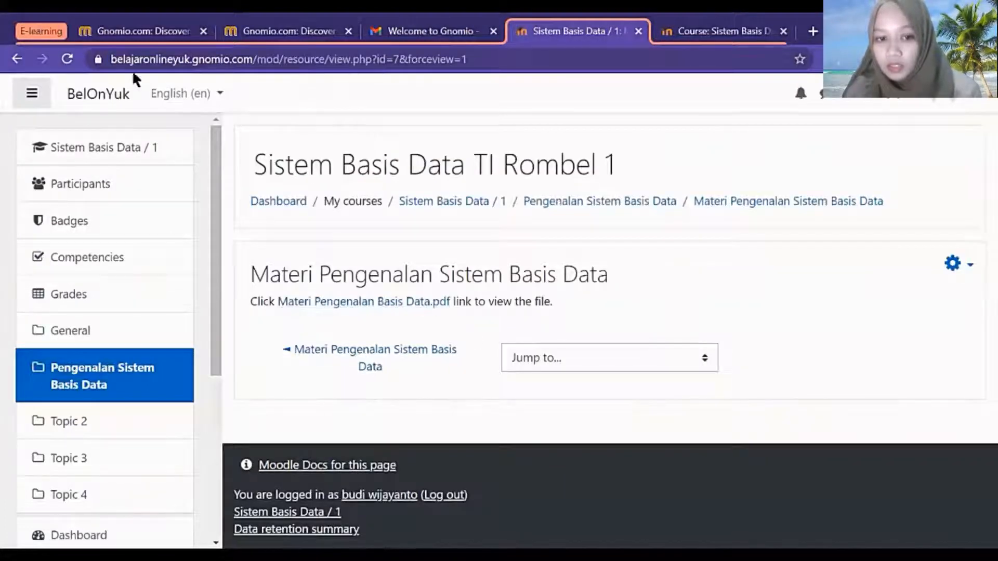
left_click(645, 204)
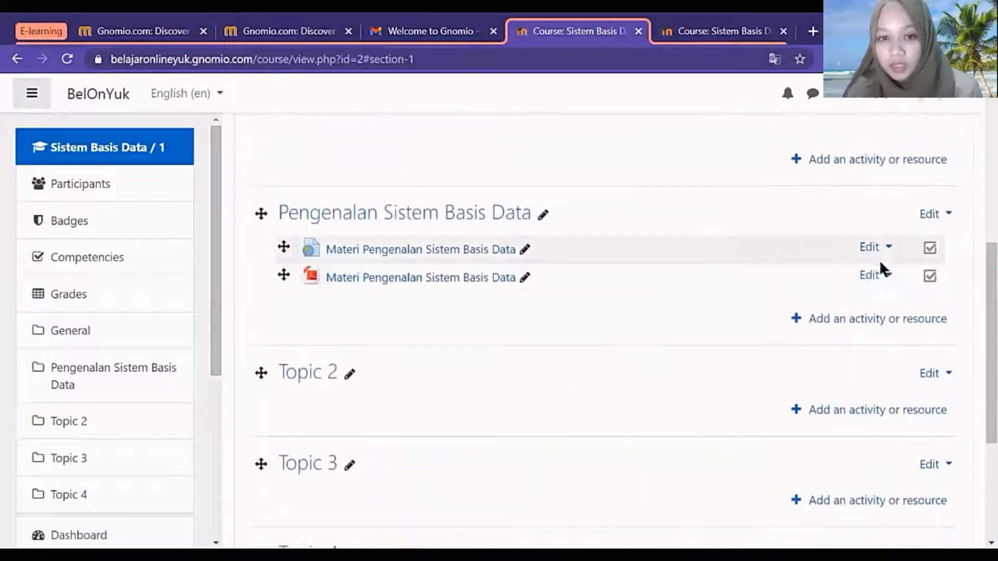
Open the activity chooser in the Pengenalan Sistem Basis Data section and pick Assignment
left_click(884, 276)
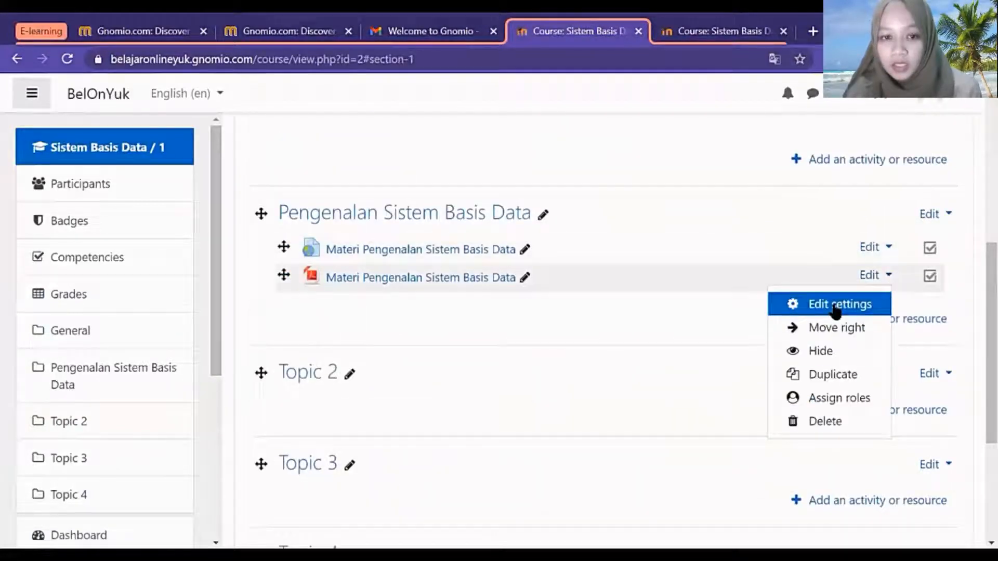
left_click(571, 316)
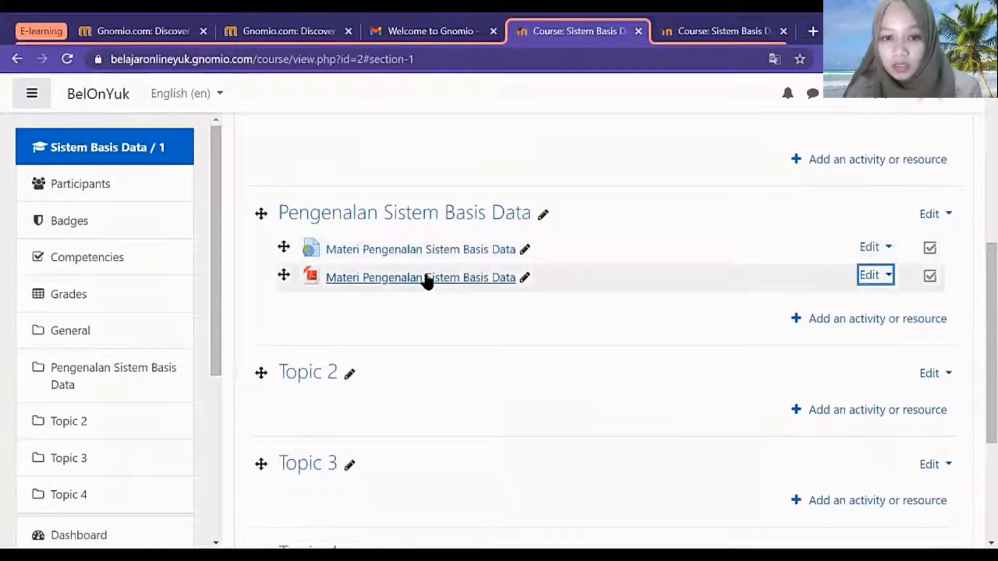
scroll(624, 250, "up", 3)
scroll(860, 280, "down", 2)
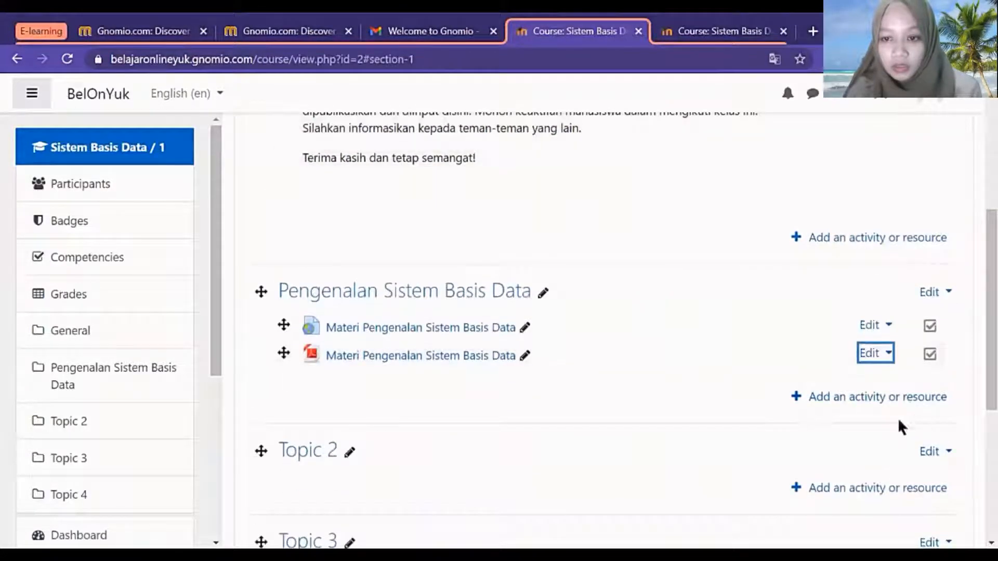
left_click(883, 398)
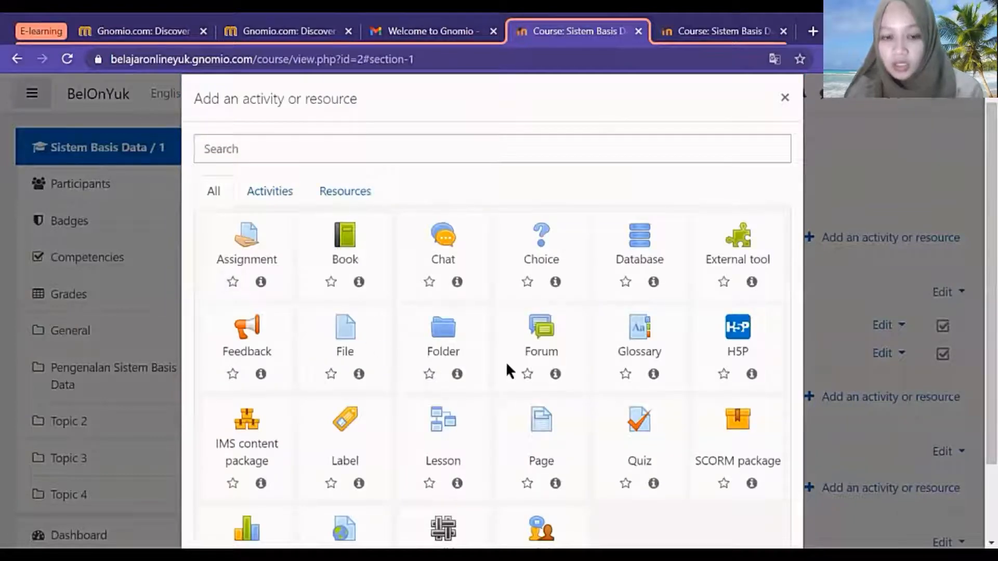
left_click(254, 235)
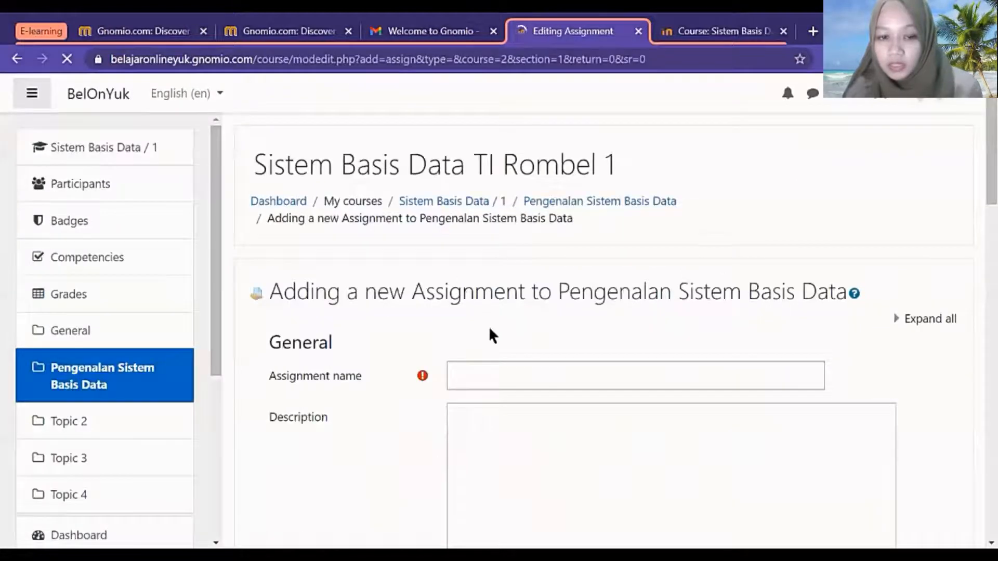
Name the assignment 'Tugas Pengenalan sistem Basis Data' and place the cursor in Description
scroll(489, 328, "down", 1)
left_click(516, 311)
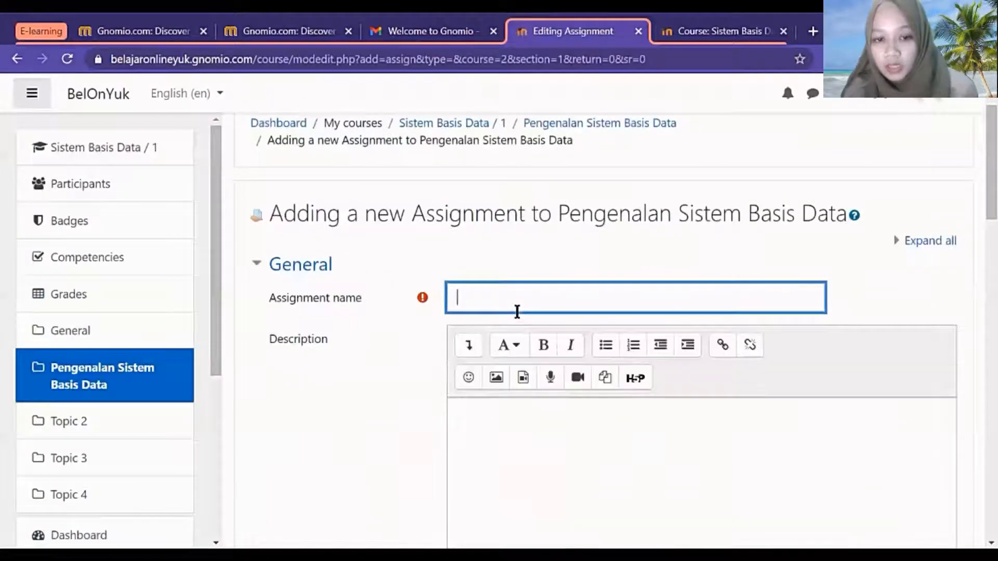
type("Tugas Pen")
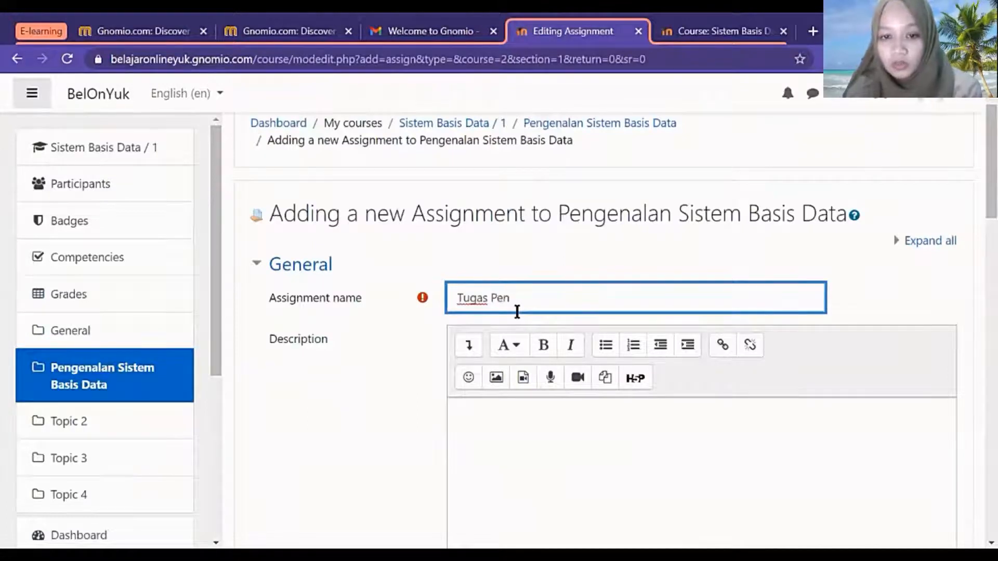
type("genalan")
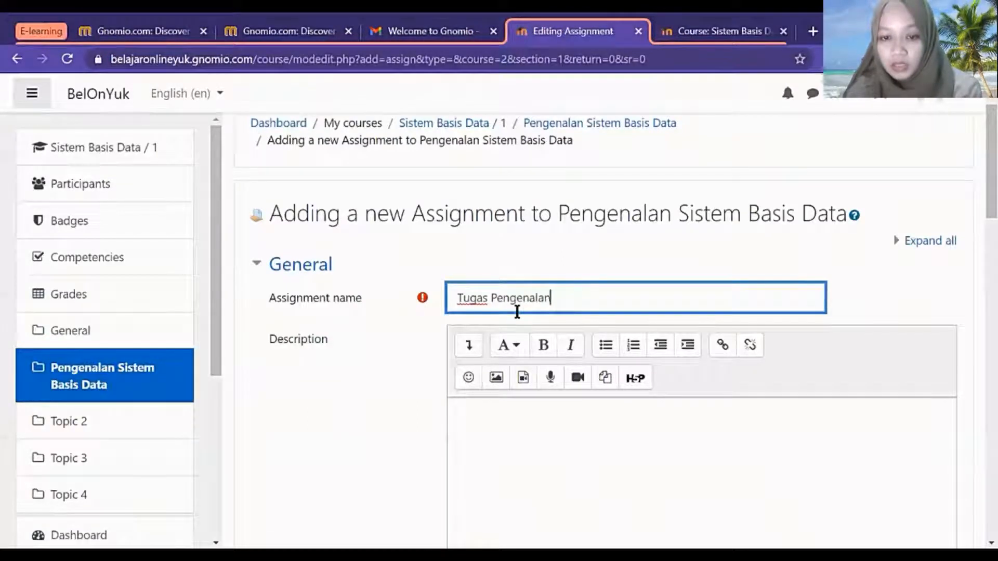
type(" sist")
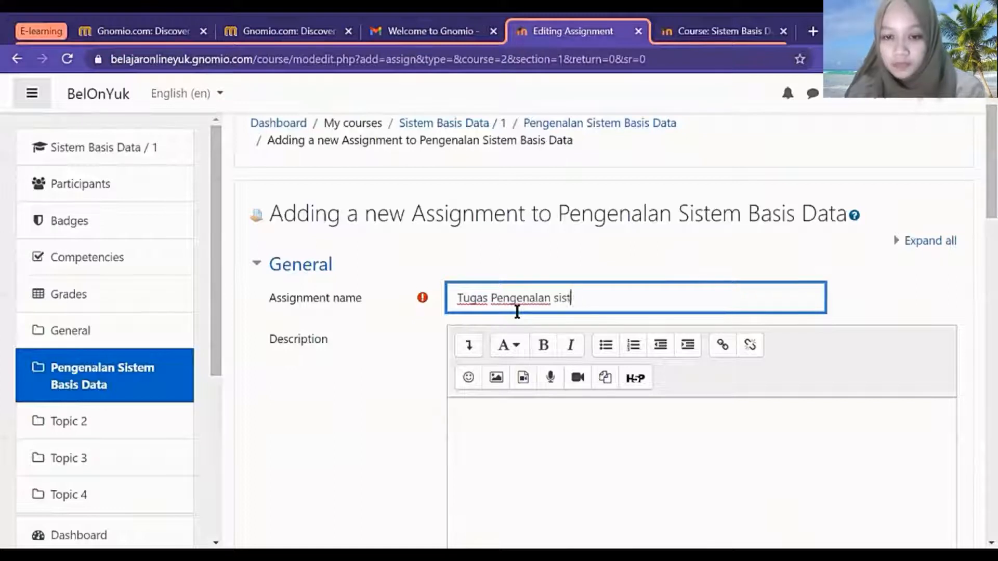
type("em Basis Data")
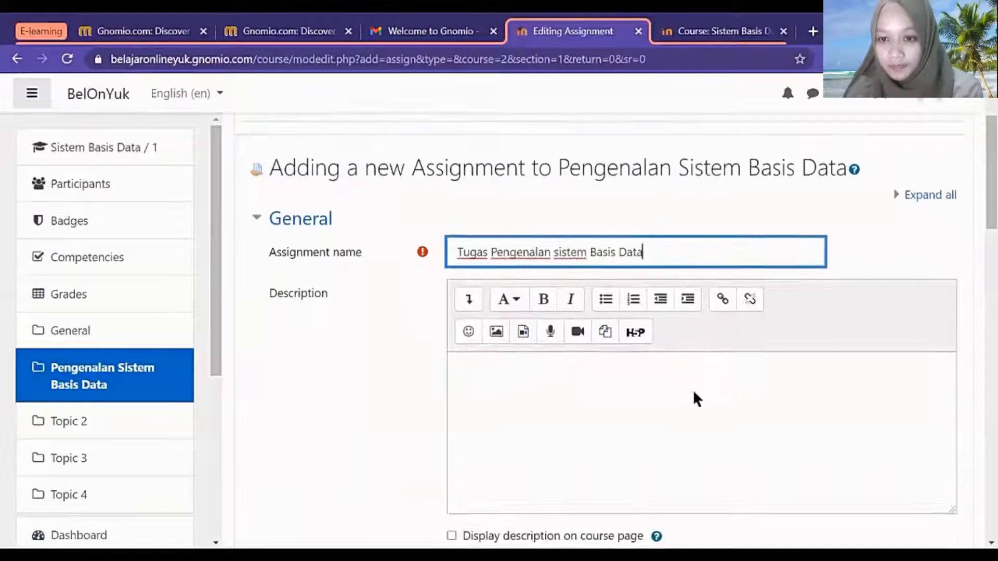
scroll(693, 398, "down", 1)
left_click(511, 322)
scroll(593, 312, "down", 1)
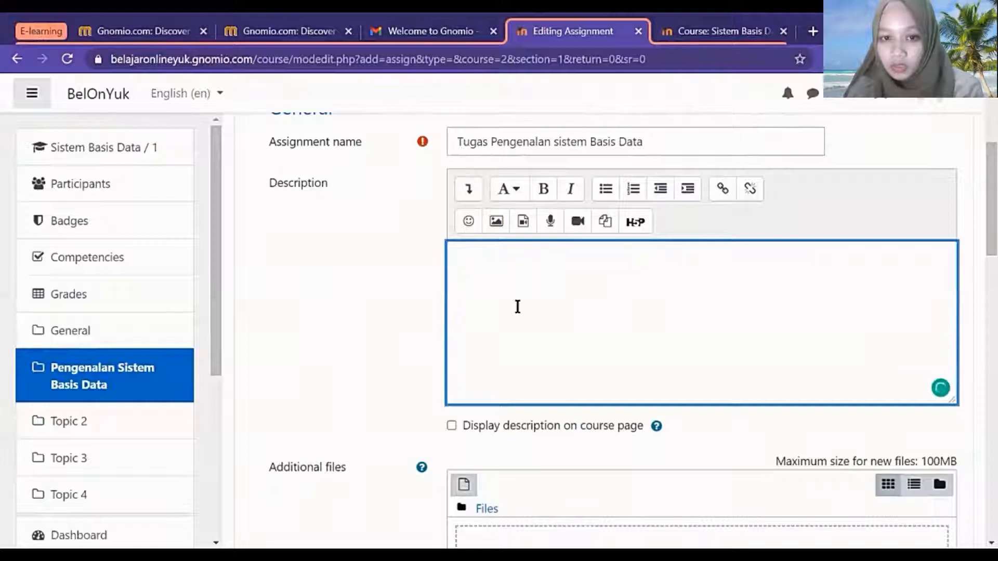
Write the description 'Tonton video yang telah diupload, lalu ringkas isi dari video tersebut. kumpulkan dalam bentuk file .pdf.'
type("onton video yang telah di")
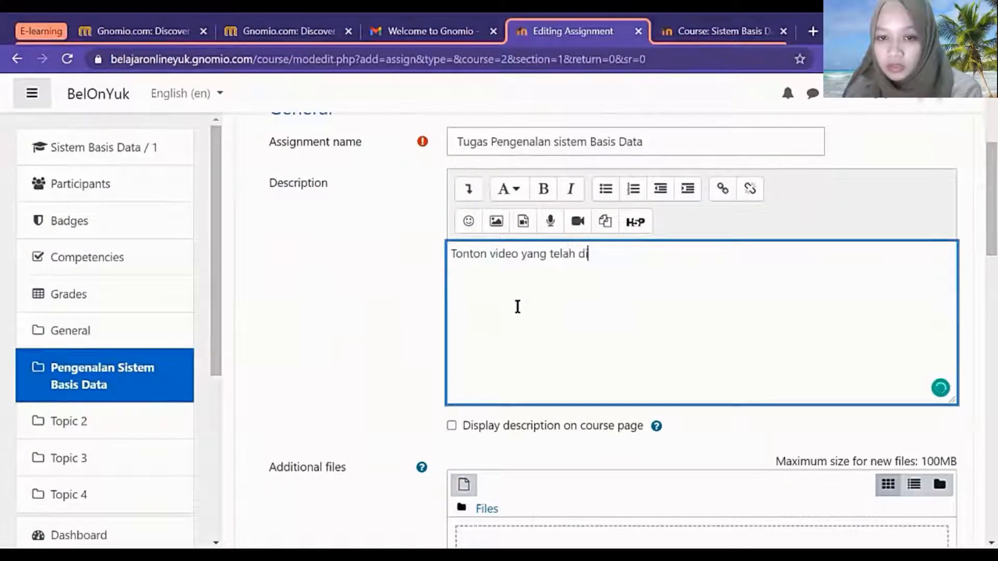
type("upload, lal")
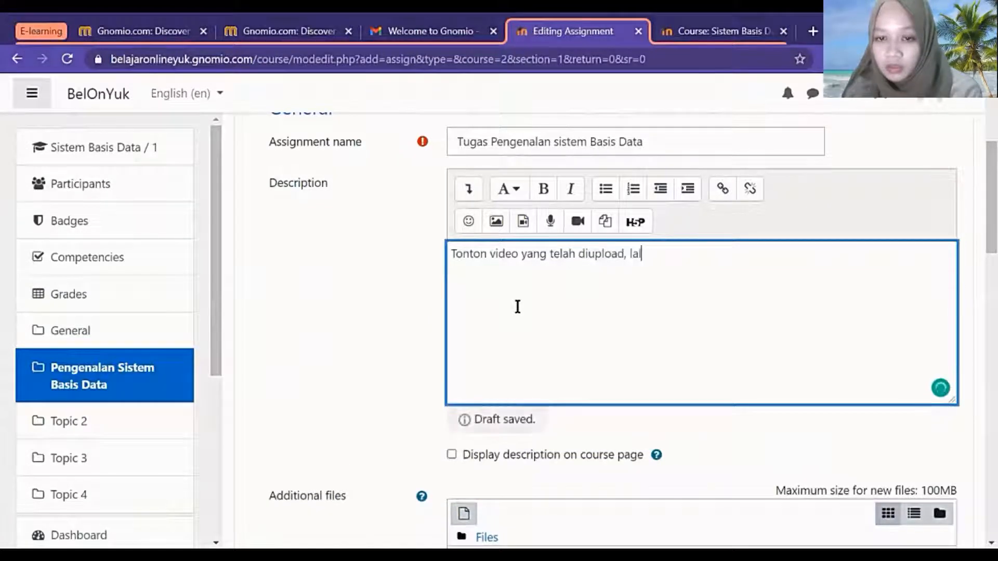
type("u")
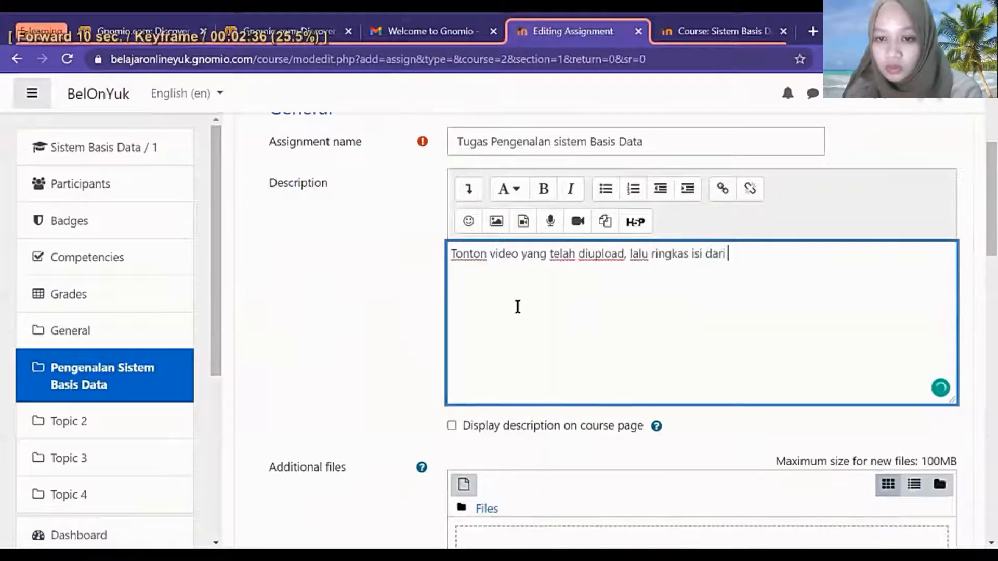
type("video ter")
type("sebut. kumpulkan dalam bentuk")
type(" file .pdf.")
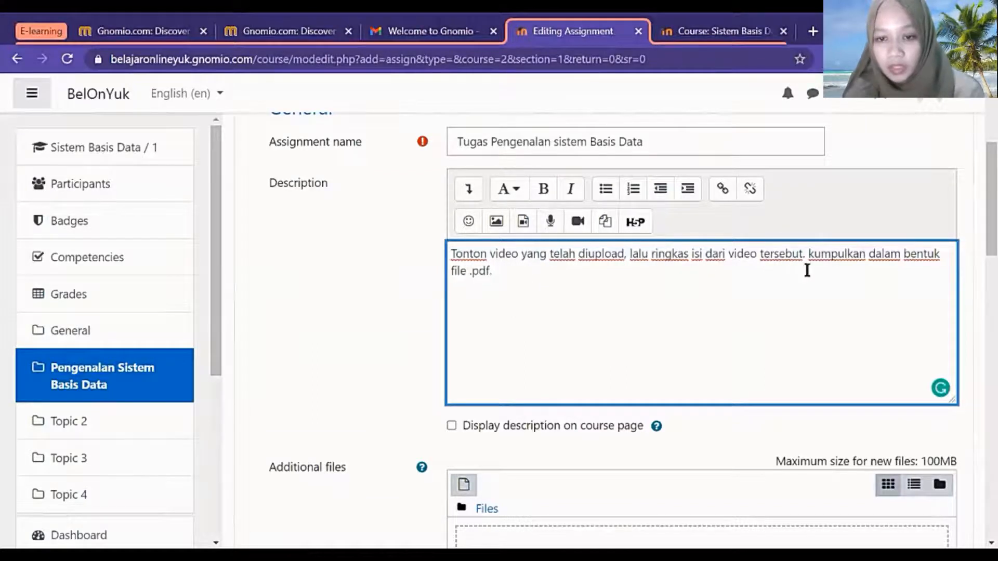
scroll(507, 346, "down", 2)
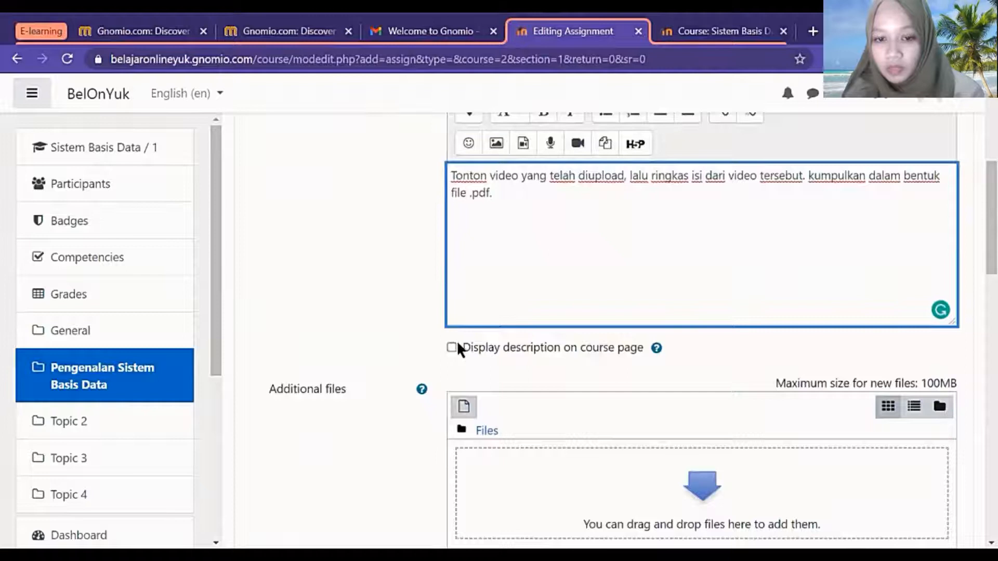
scroll(458, 343, "down", 3)
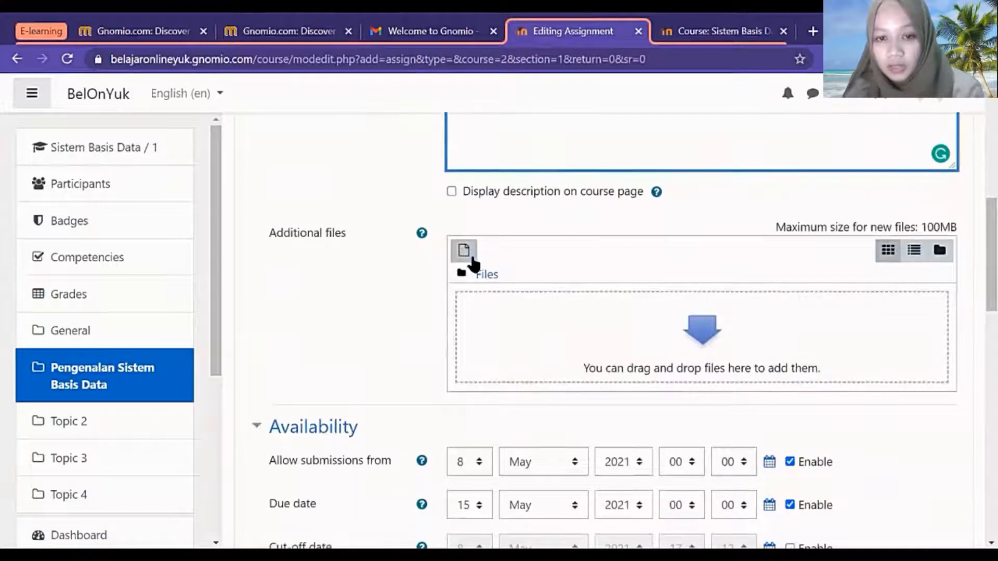
scroll(467, 265, "down", 3)
Disable the 'Allow submissions from', cut-off and 'Remind me to grade by' dates
scroll(466, 264, "down", 3)
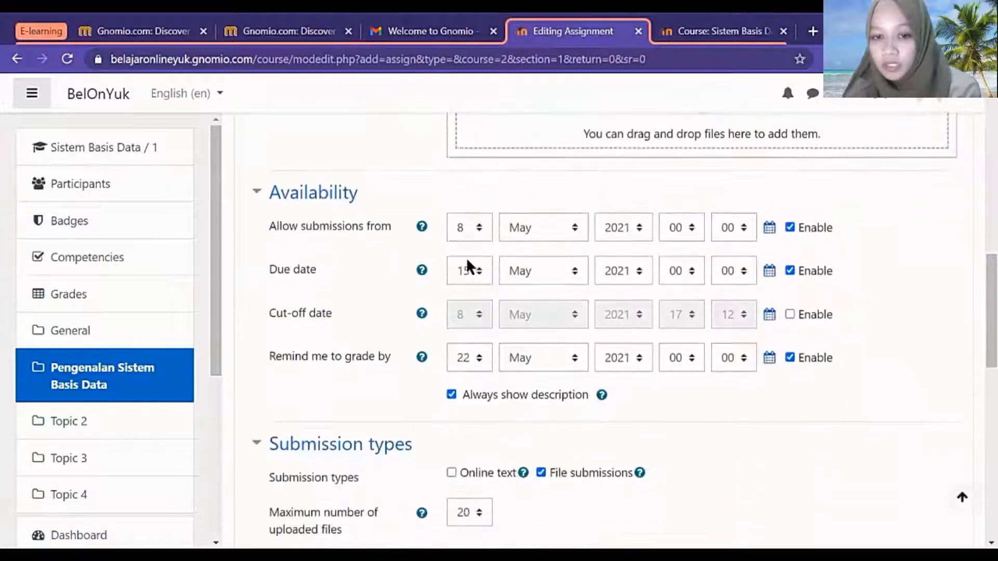
scroll(462, 276, "down", 2)
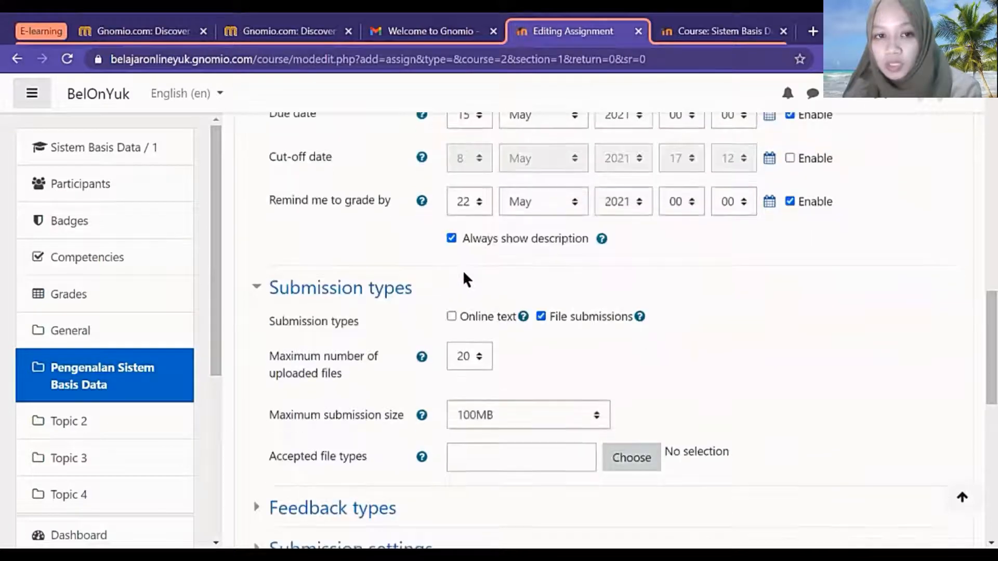
scroll(461, 268, "up", 2)
scroll(779, 213, "up", 1)
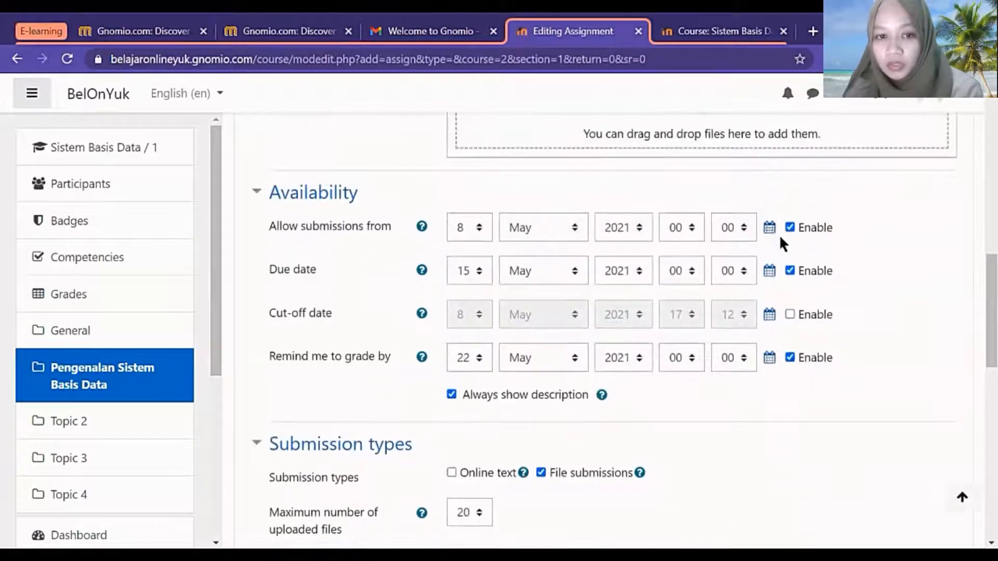
left_click(789, 227)
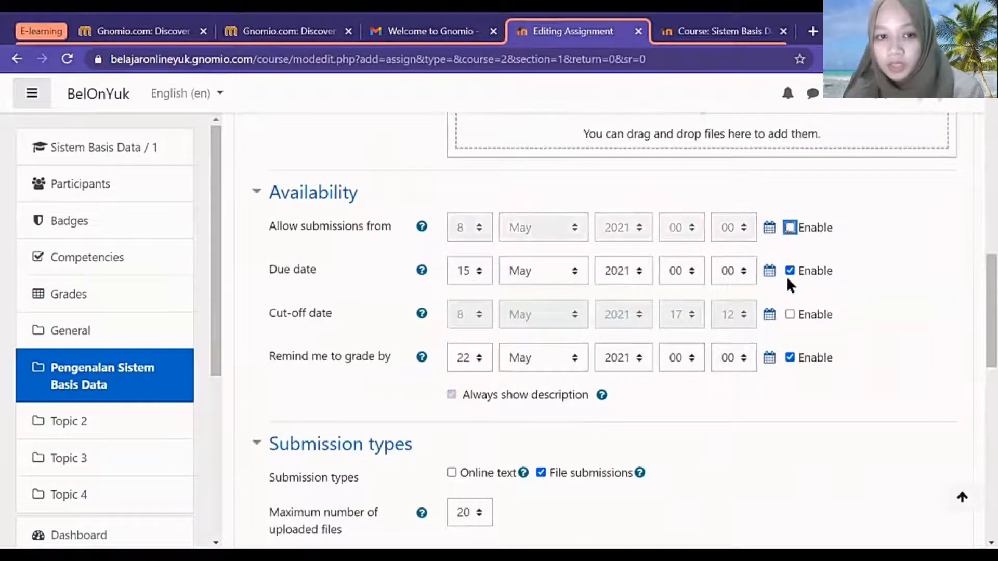
left_click(789, 358)
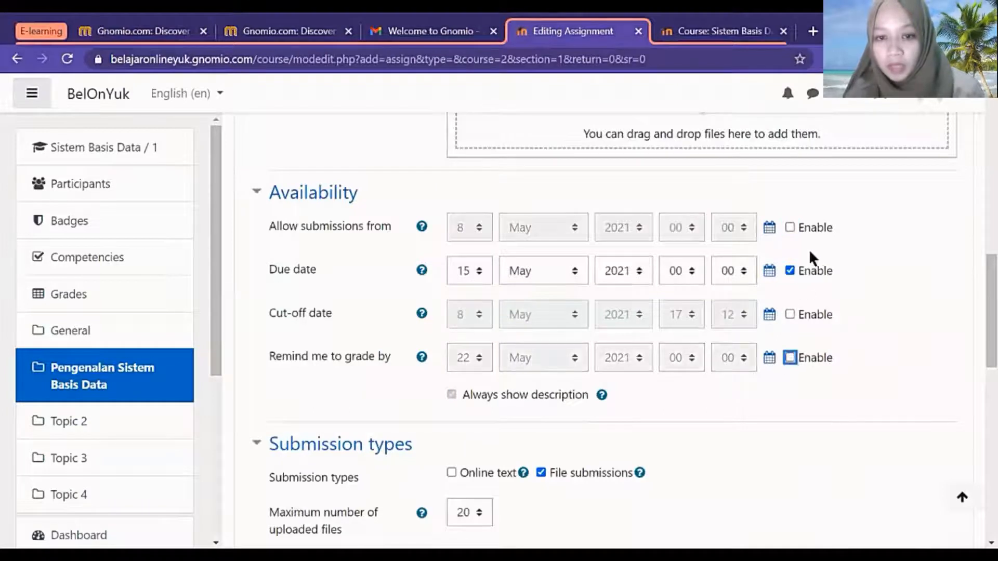
left_click(790, 314)
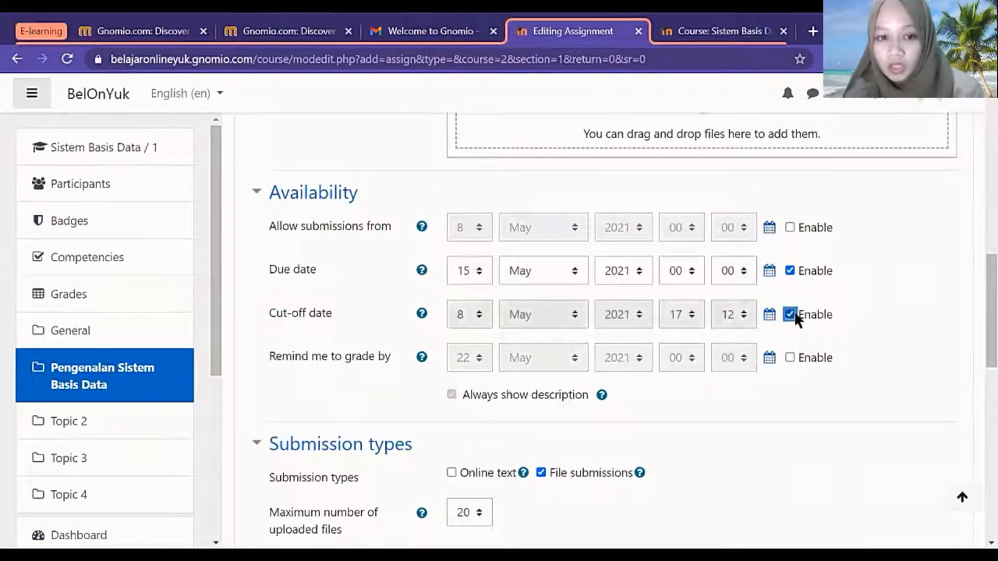
left_click(791, 313)
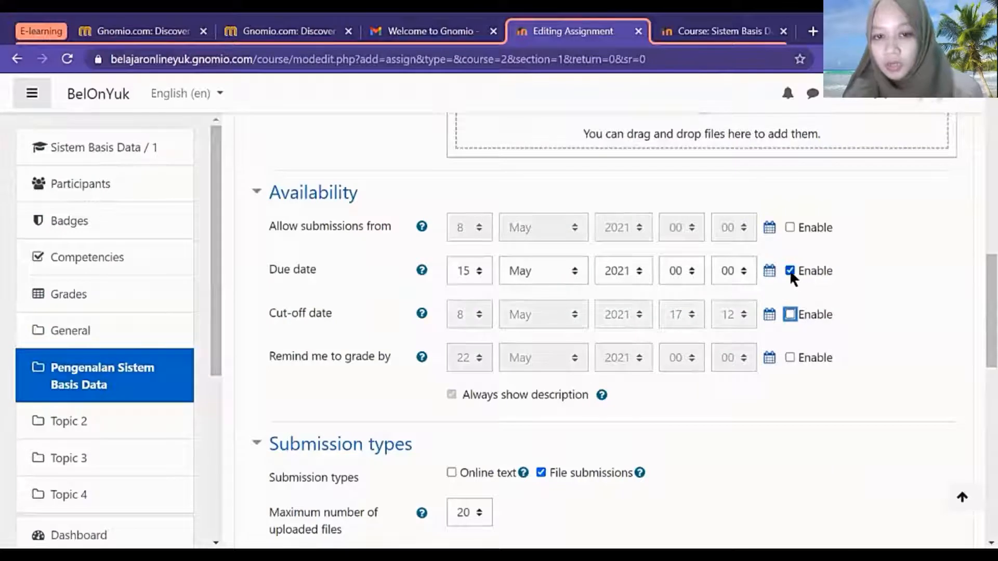
Change the due date day to 16, making it due 16 May 2021
left_click(481, 261)
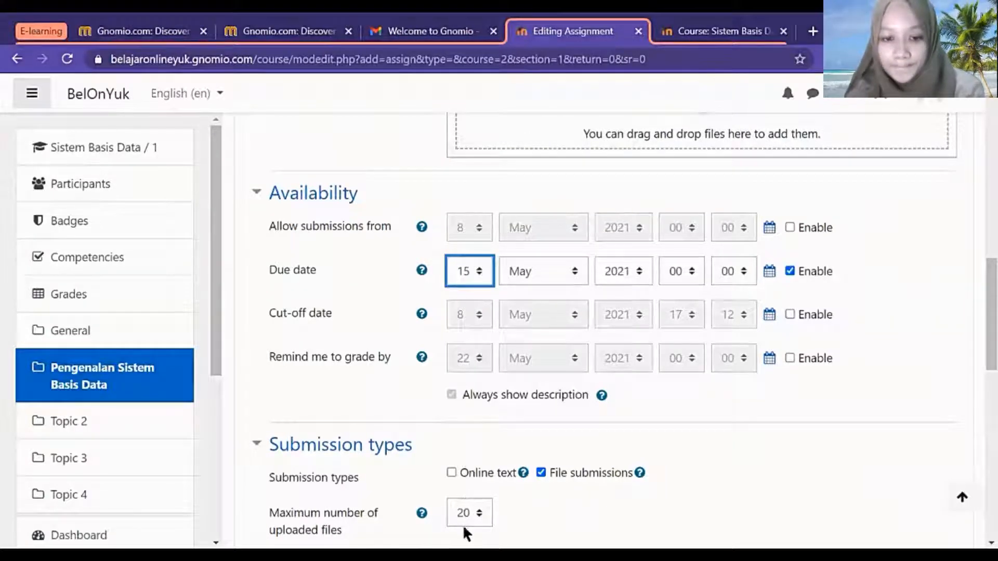
key("Down")
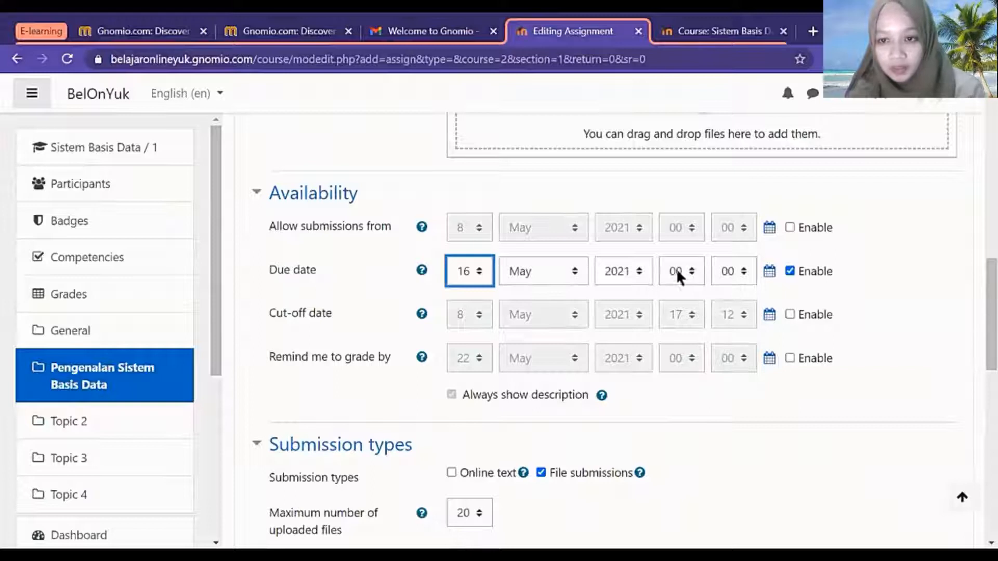
left_click(867, 241)
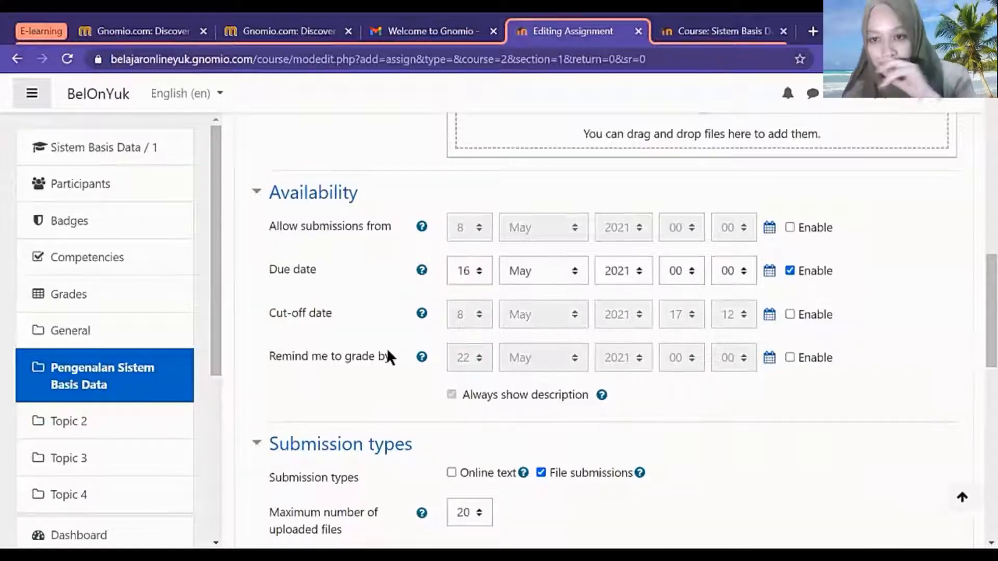
scroll(434, 347, "down", 1)
Keep file submissions at 100MB maximum size and 20 maximum files, then save the assignment
scroll(436, 343, "down", 1)
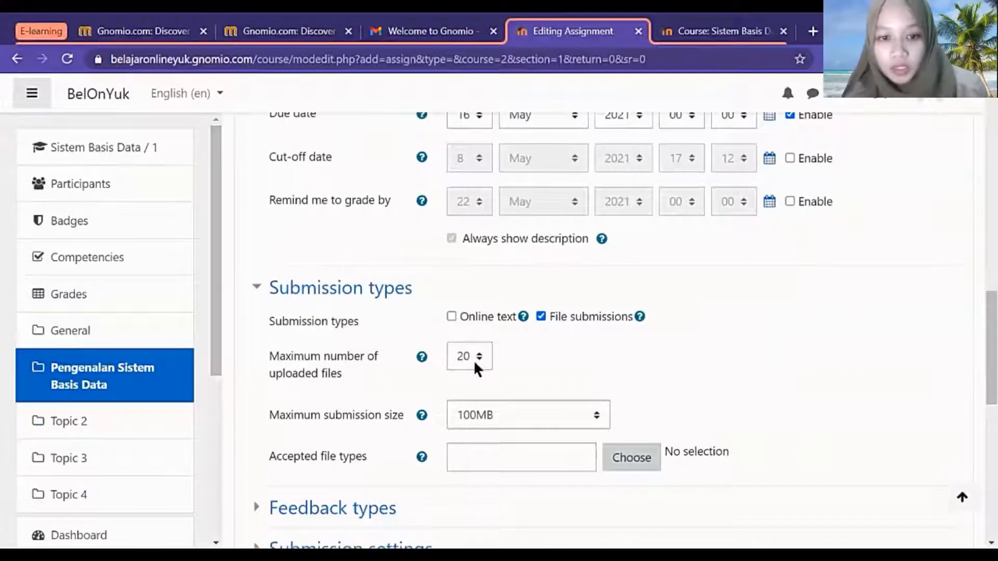
left_click(538, 355)
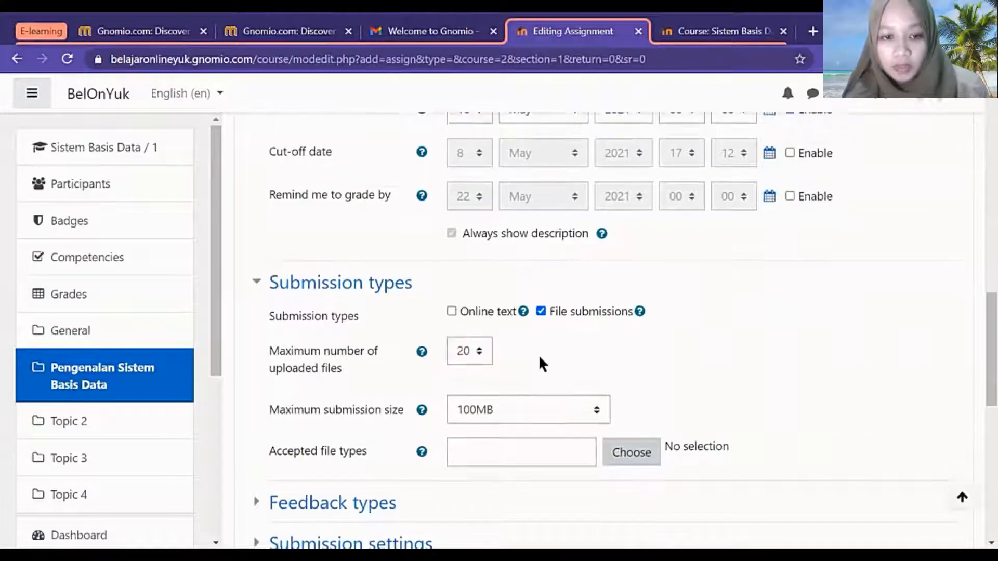
scroll(539, 354, "down", 1)
left_click(578, 339)
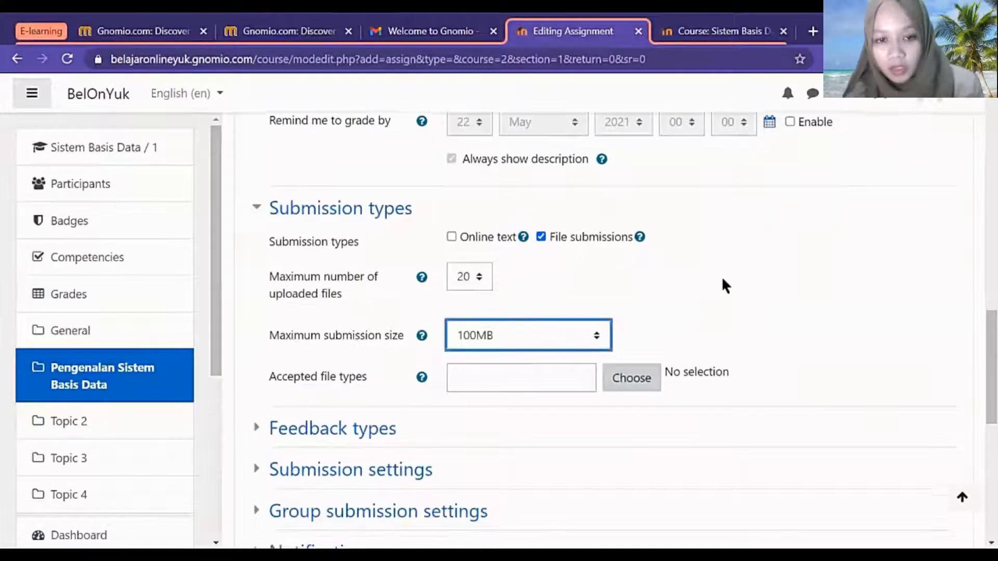
scroll(623, 307, "down", 1)
scroll(510, 323, "down", 1)
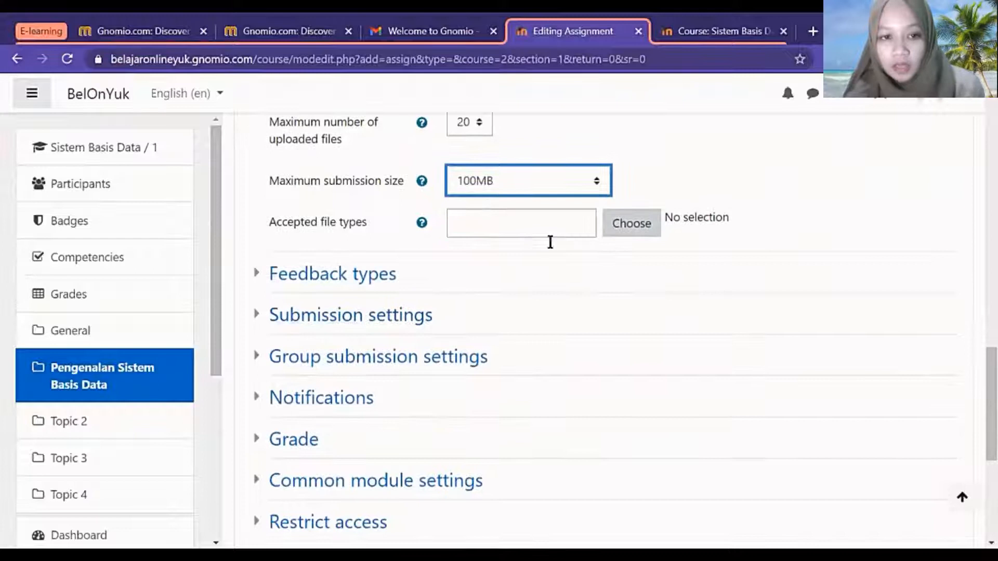
key("Down")
key("Up")
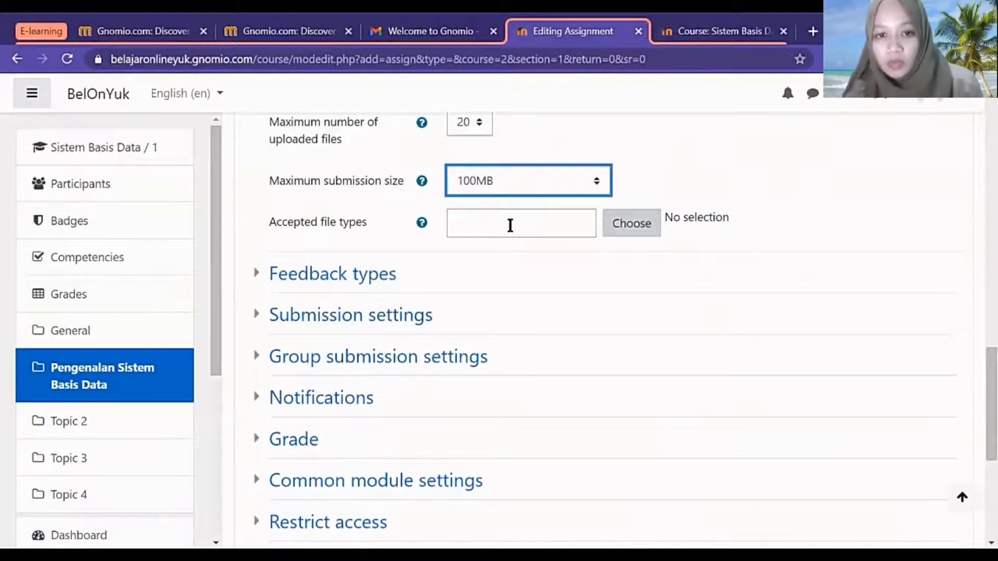
scroll(510, 225, "up", 1)
left_click(485, 208)
scroll(559, 203, "down", 6)
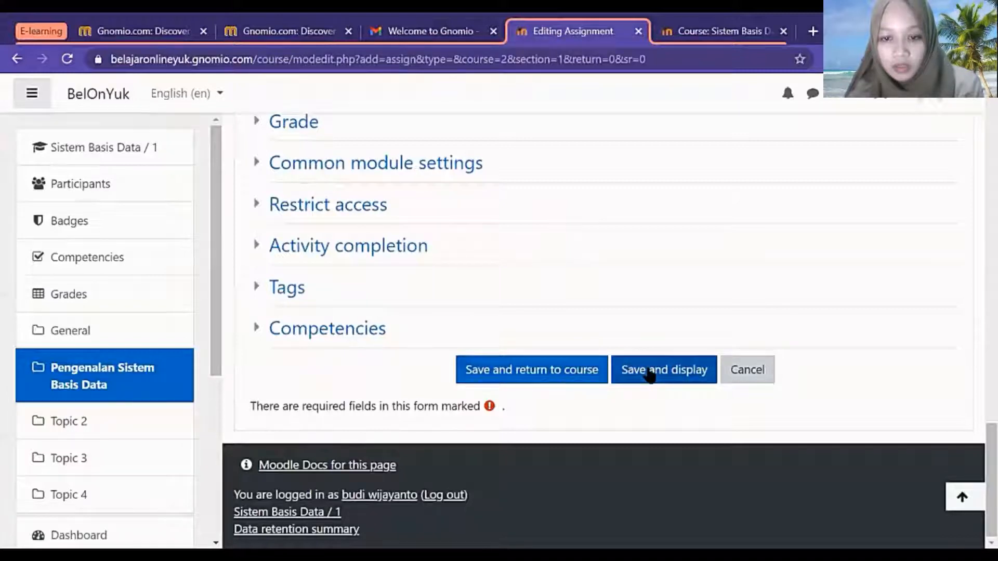
left_click(650, 373)
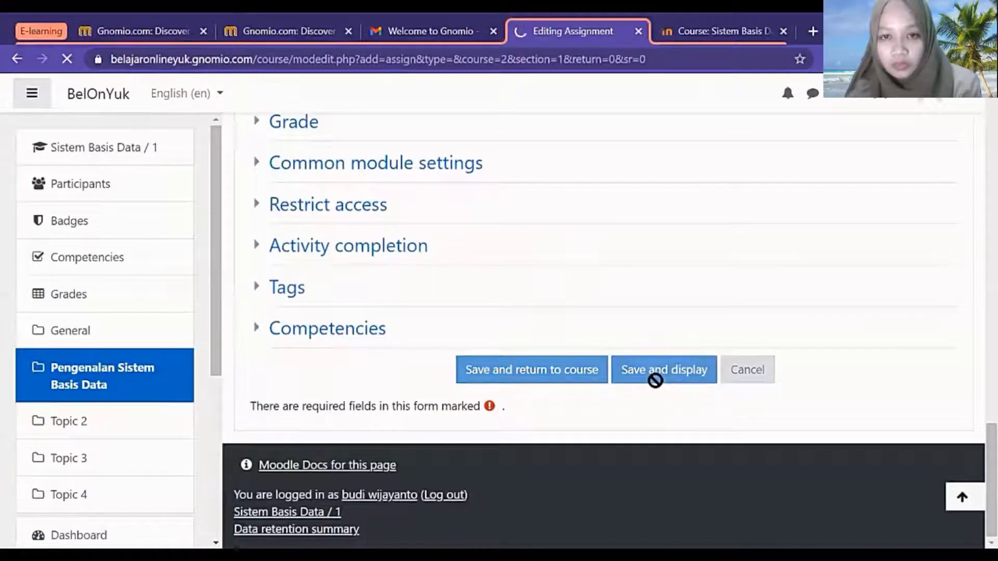
Review the assignment's grading summary and due date, then return to the Pengenalan Sistem Basis Data topic
scroll(645, 373, "down", 5)
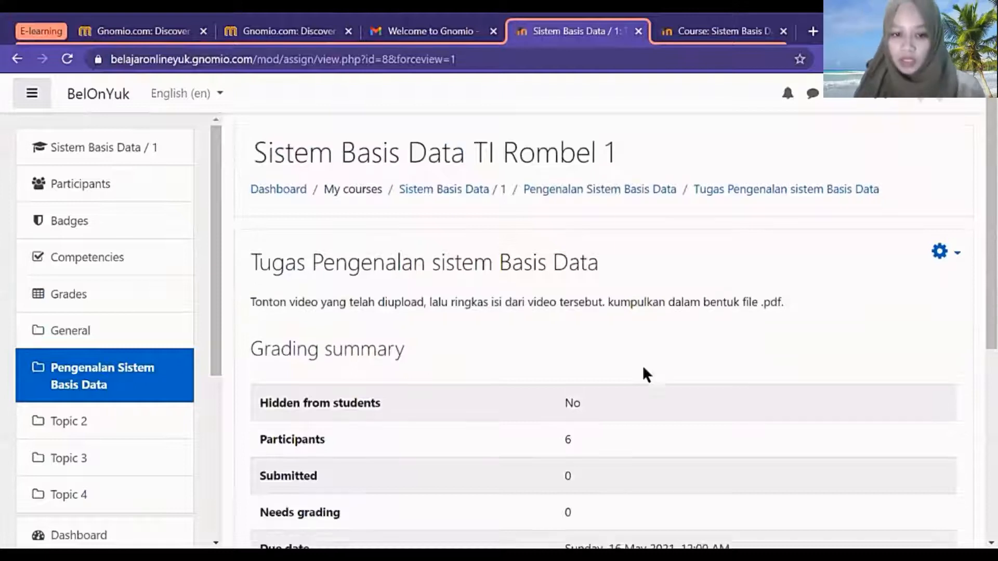
scroll(645, 372, "up", 1)
scroll(637, 370, "down", 1)
scroll(614, 343, "up", 1)
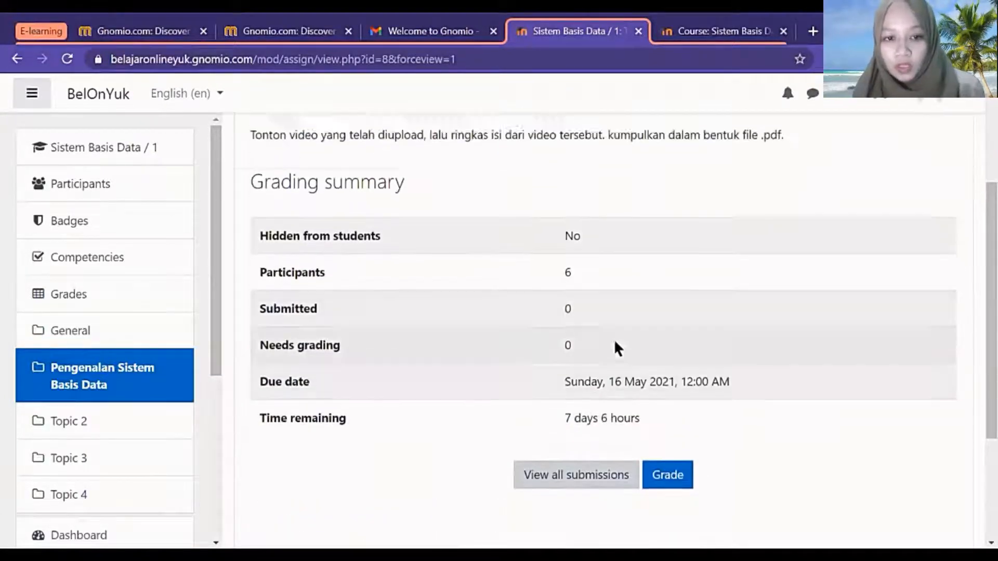
scroll(611, 344, "down", 1)
scroll(446, 244, "up", 1)
scroll(500, 239, "up", 4)
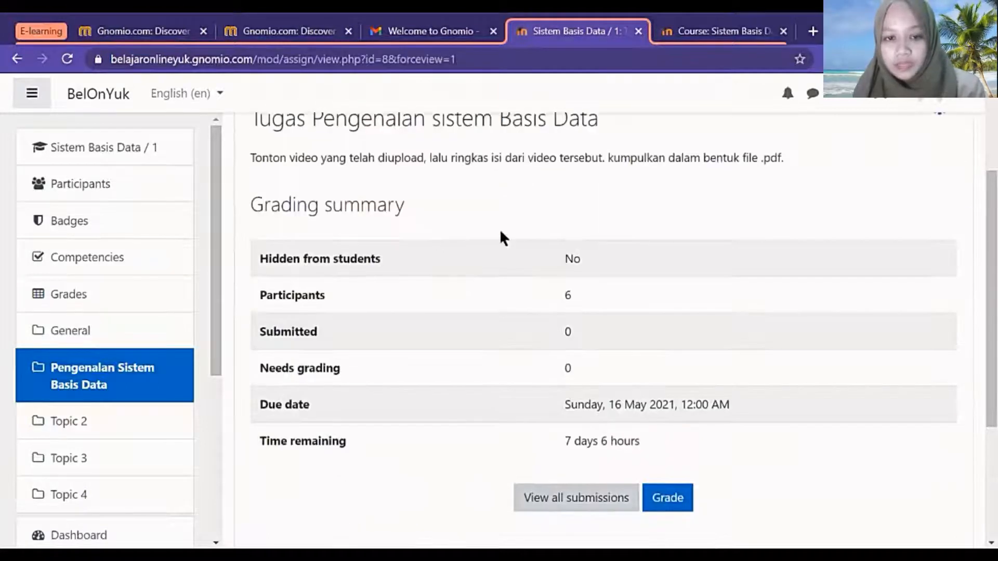
scroll(504, 242, "down", 5)
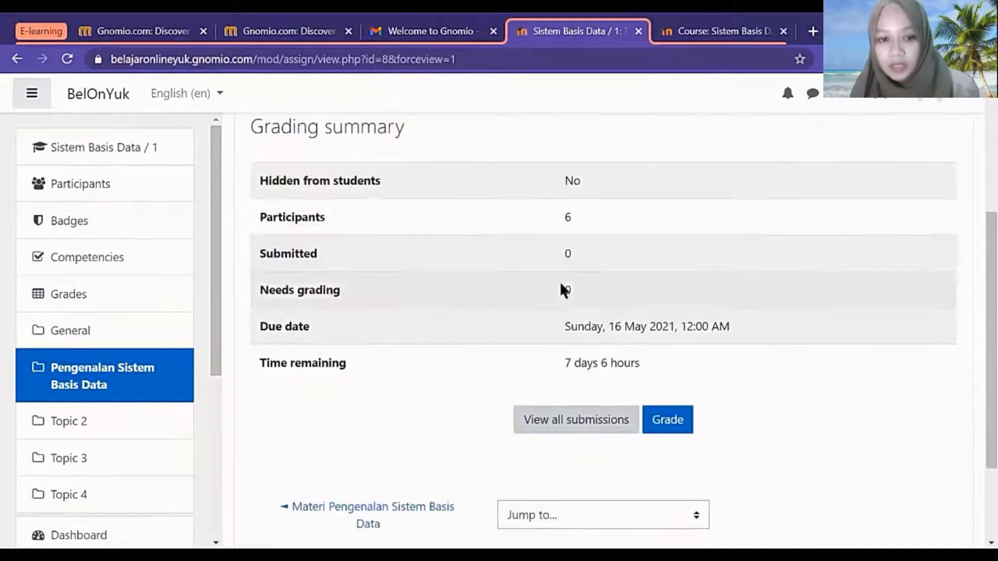
scroll(603, 405, "up", 5)
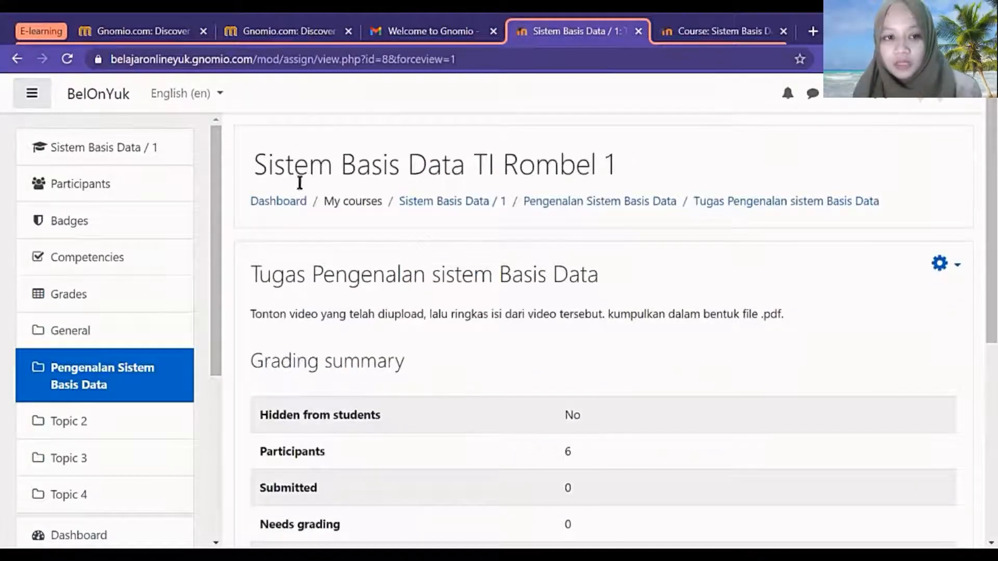
left_click(545, 204)
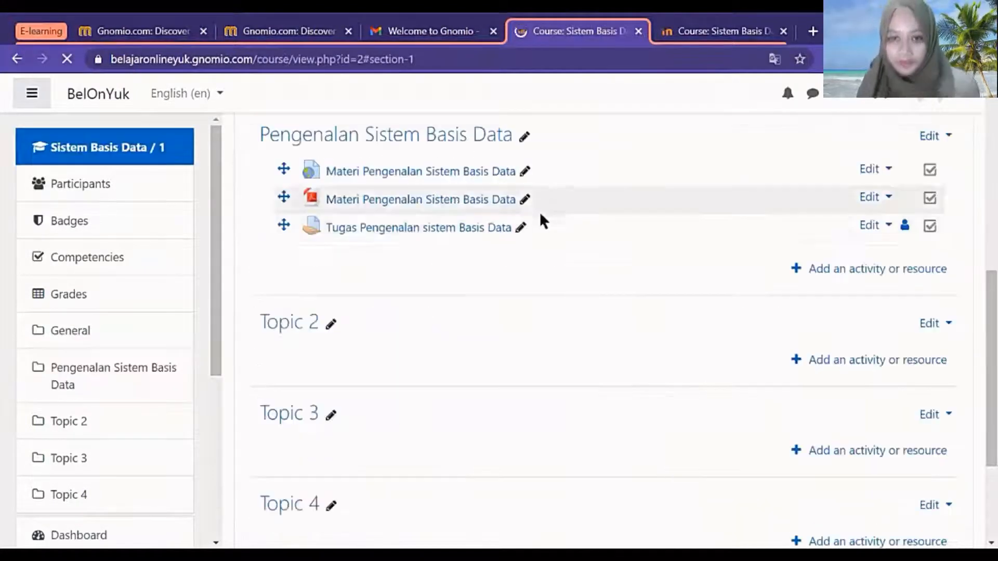
Add a Forum to the topic and start naming it 'Forum Diskusi : Pengenalan Sistem Basis Data'
left_click(876, 270)
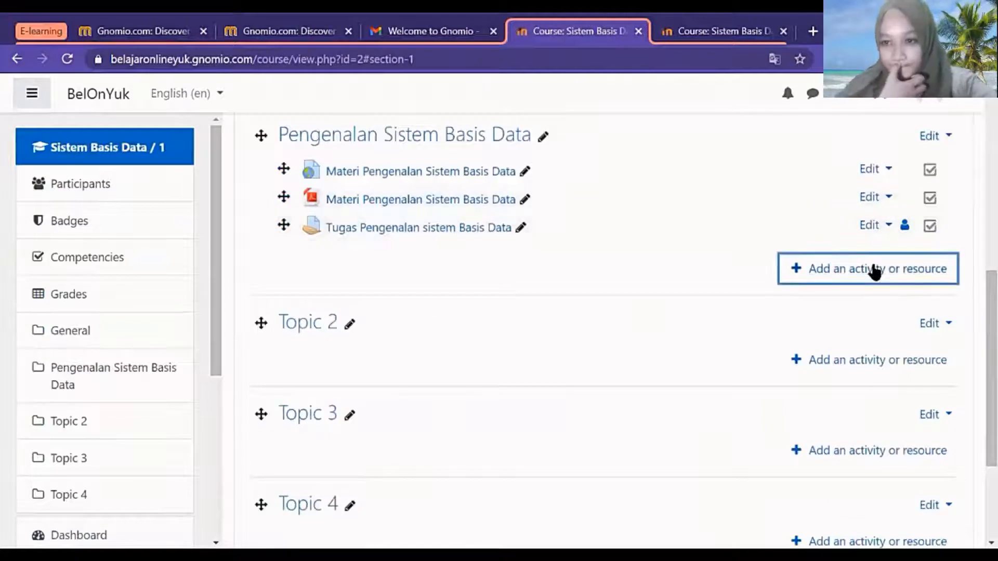
left_click(551, 354)
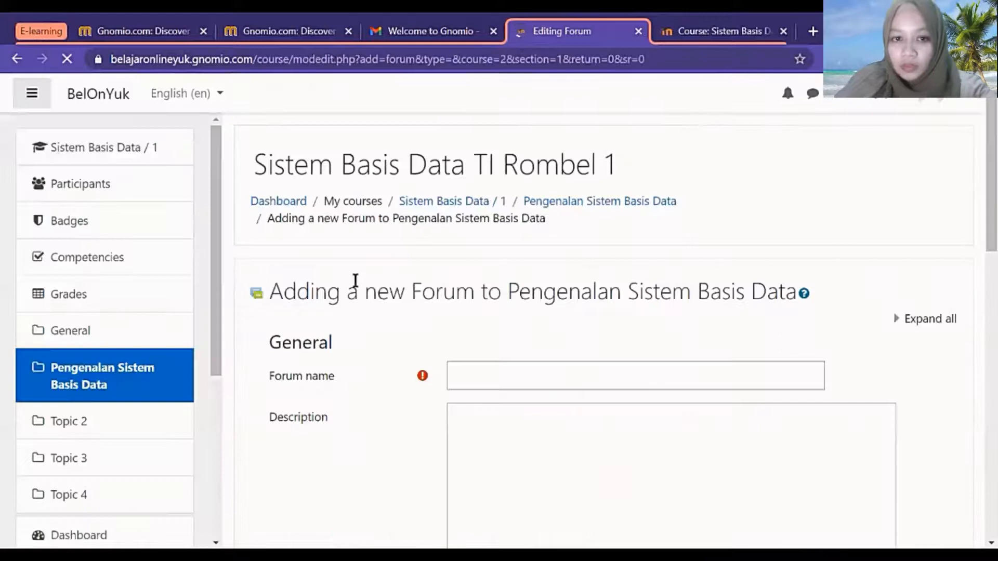
scroll(355, 280, "down", 1)
left_click(475, 299)
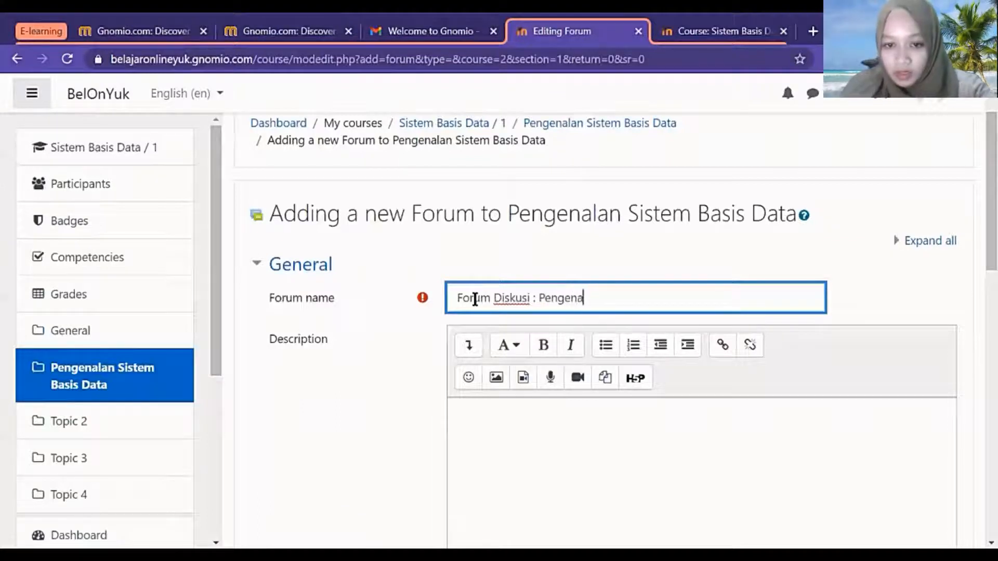
type("Sistem Basis Data")
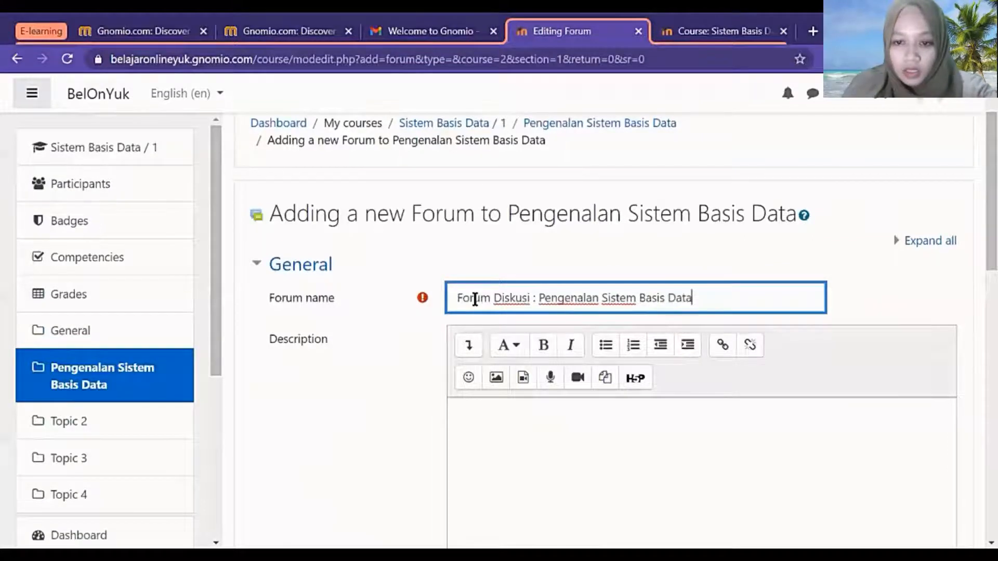
scroll(515, 230, "down", 3)
Write the forum description 'Apa itu Sistem basis data? Jelaskan dan berikan contoh.'
left_click(552, 285)
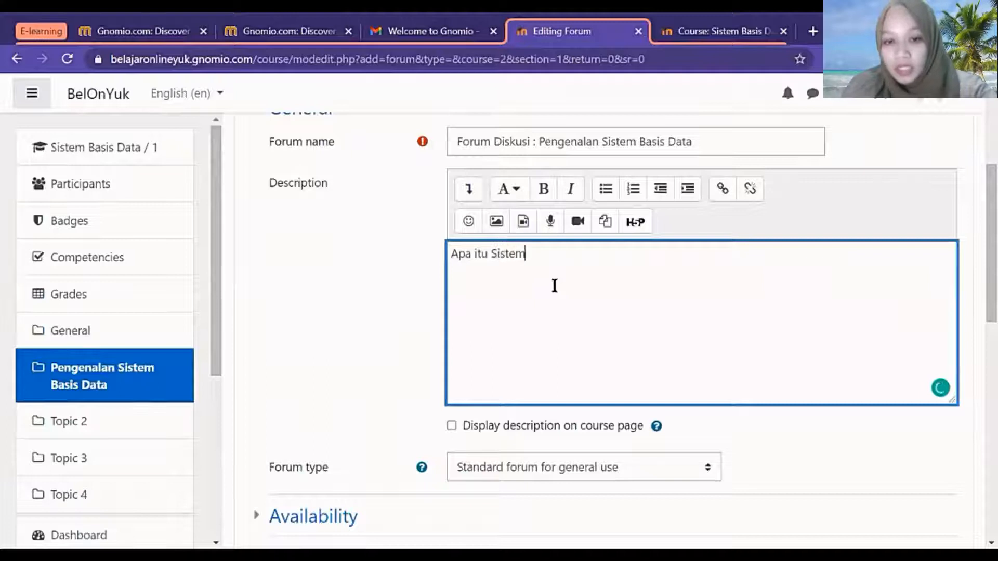
type("Apa itu Sistem basis data")
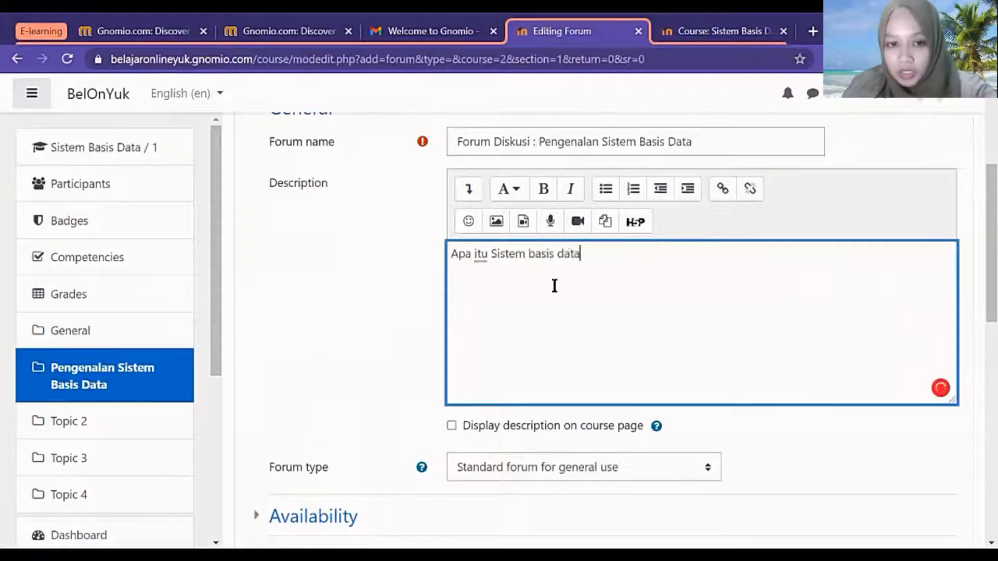
type("? Jelaskan dan berikan contoh.")
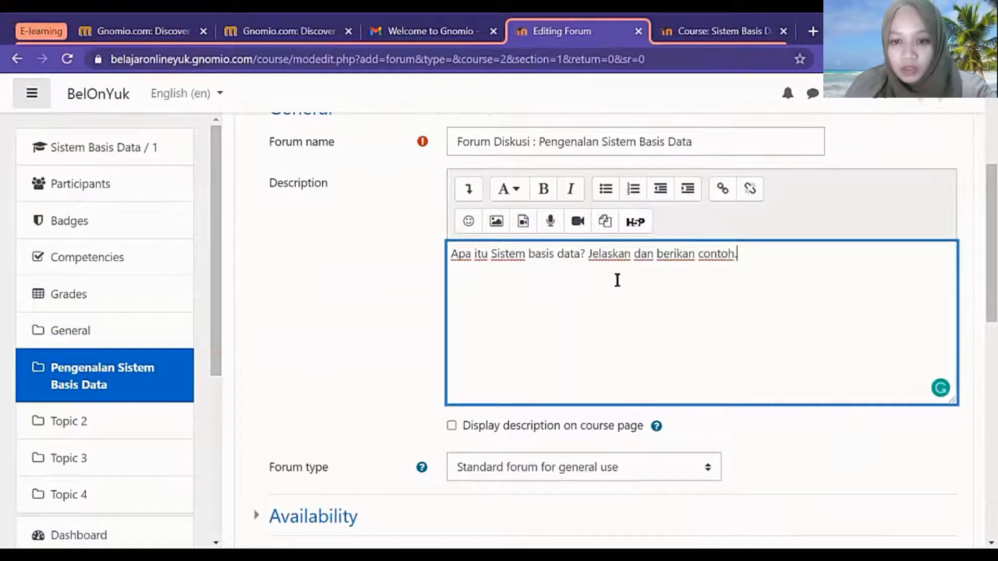
scroll(605, 383, "down", 2)
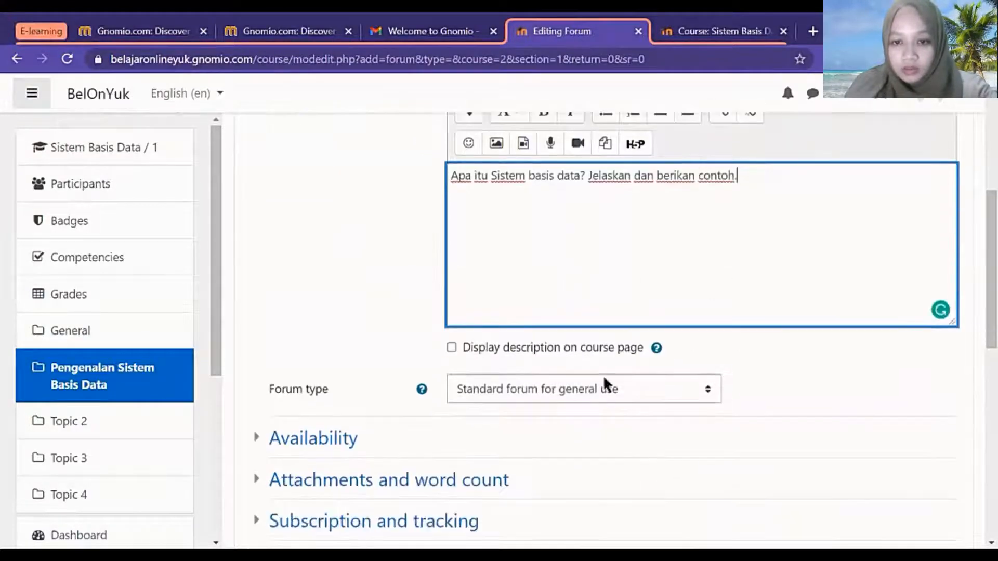
Set the forum type to A single simple discussion and save the forum
left_click(551, 394)
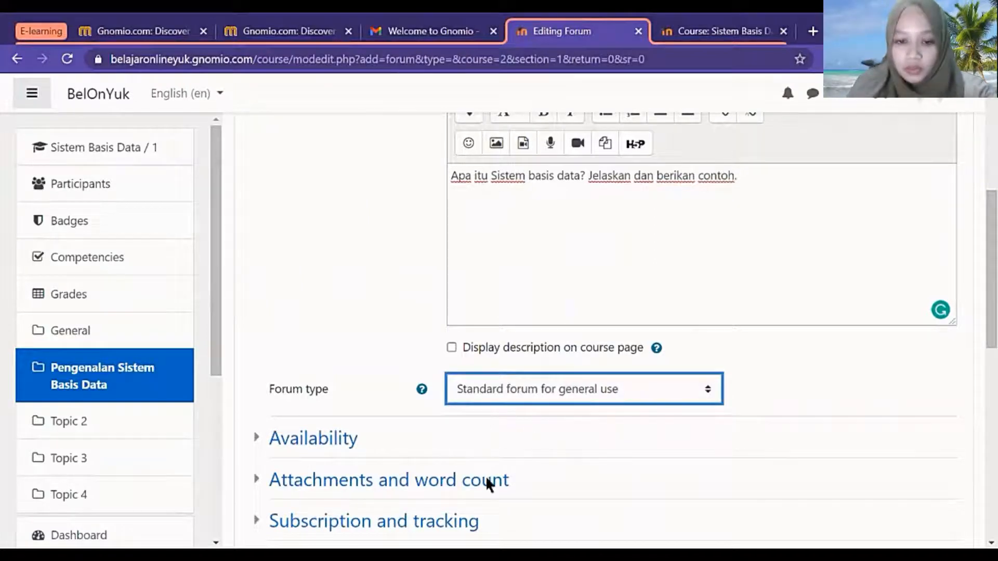
left_click(491, 418)
scroll(526, 345, "down", 3)
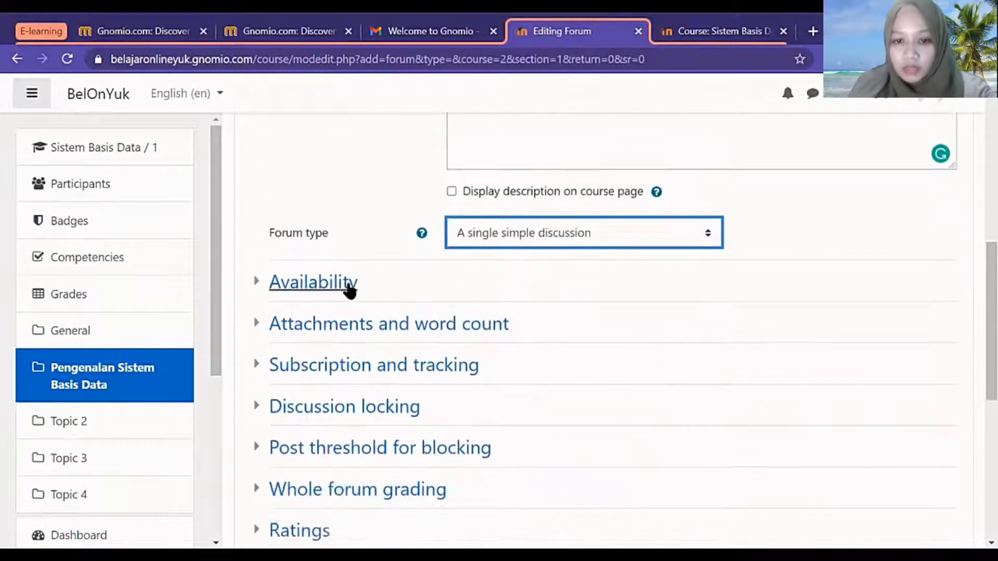
scroll(341, 358, "down", 3)
scroll(341, 373, "down", 5)
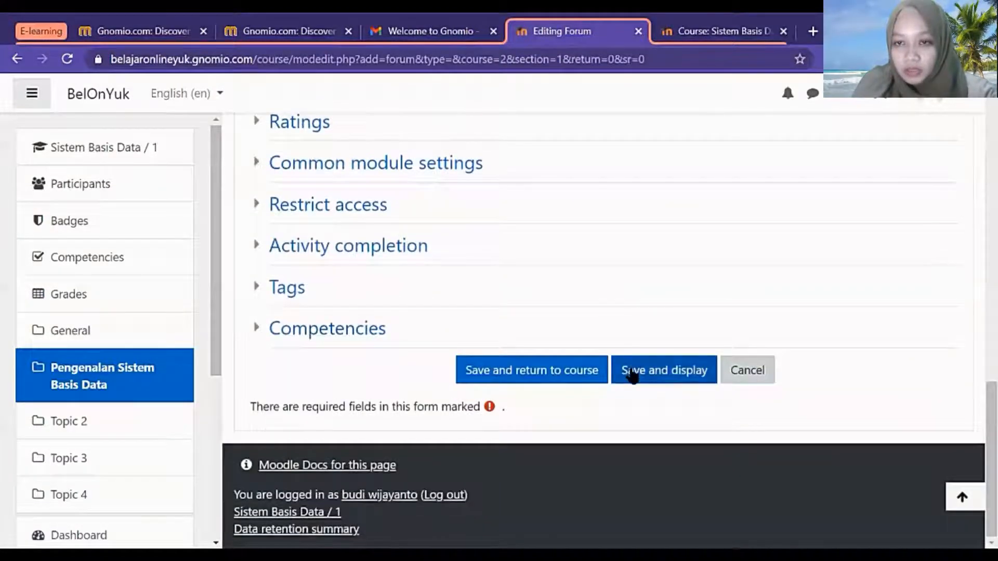
left_click(632, 374)
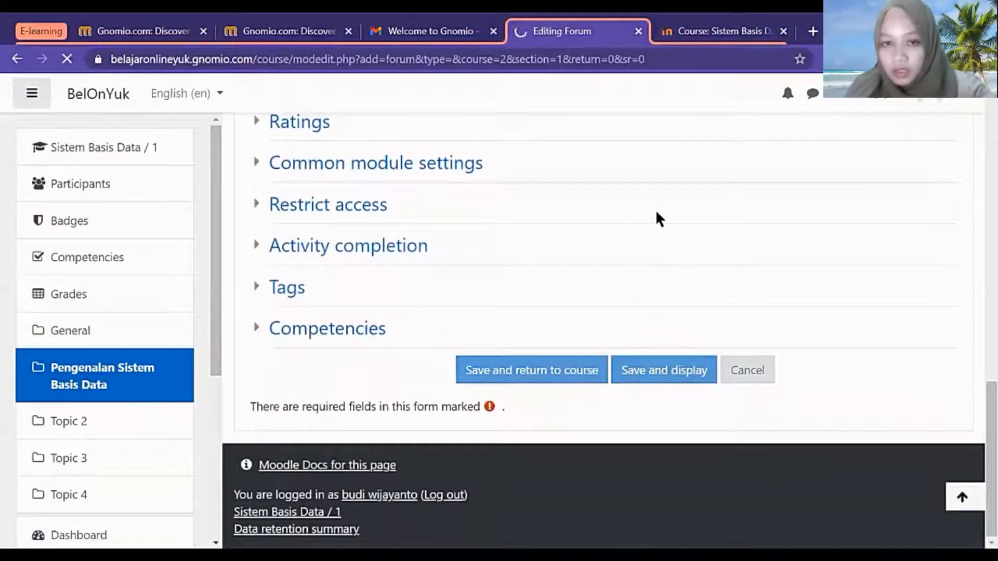
Scroll through the saved forum page to review its 'Apa itu Sistem basis data?' post
scroll(498, 357, "down", 4)
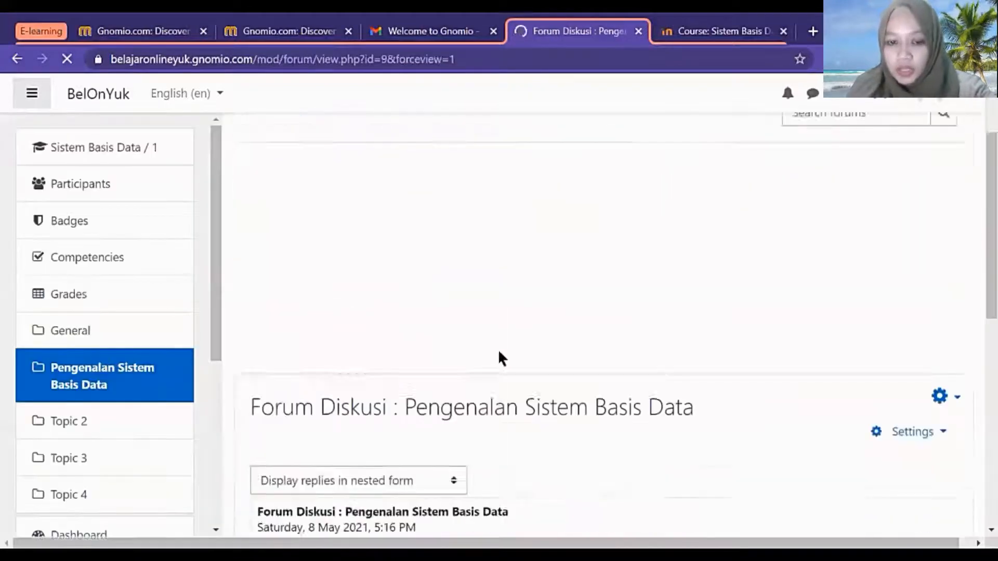
scroll(520, 367, "down", 3)
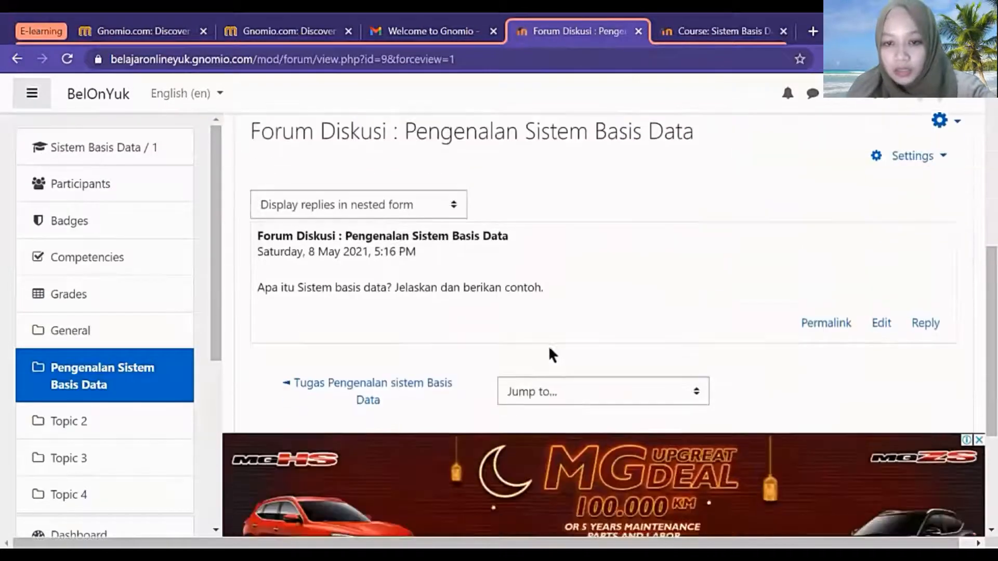
scroll(405, 326, "up", 4)
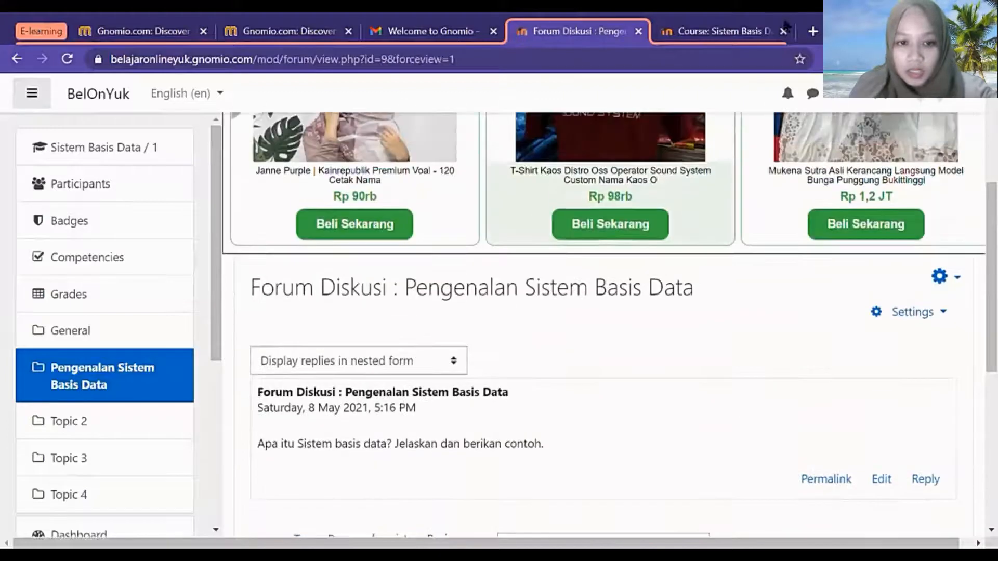
scroll(529, 195, "up", 3)
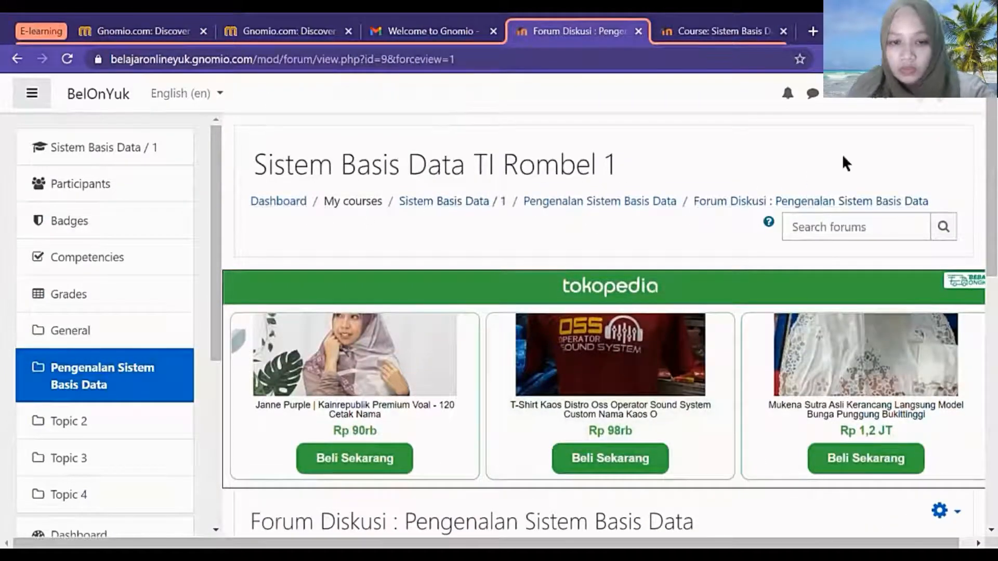
left_click(535, 202)
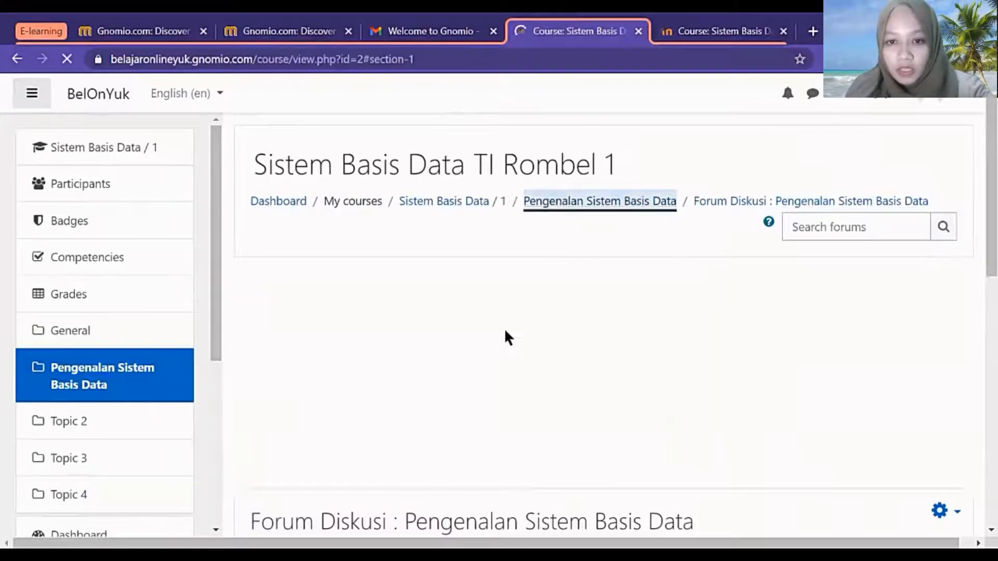
scroll(444, 308, "up", 1)
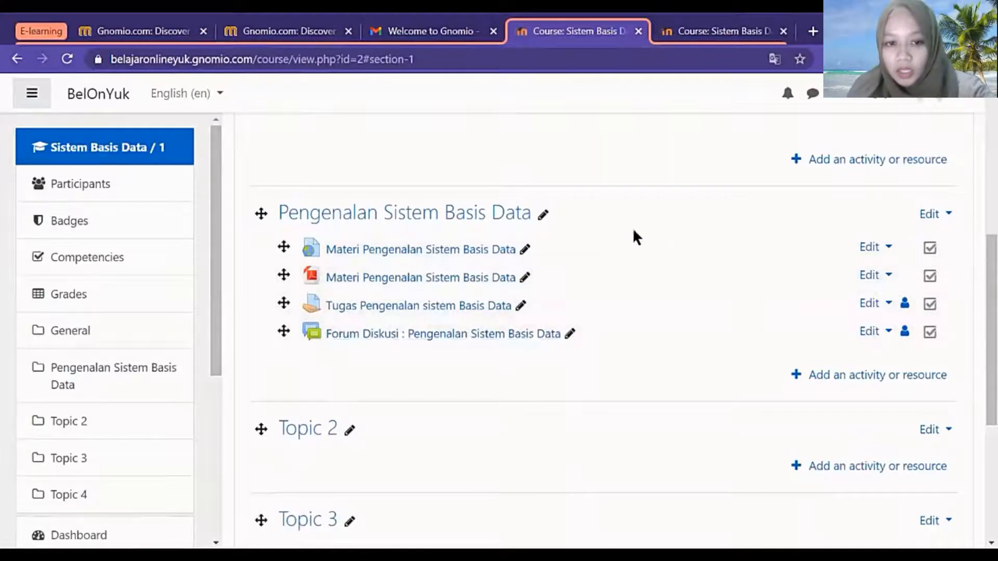
scroll(639, 237, "up", 5)
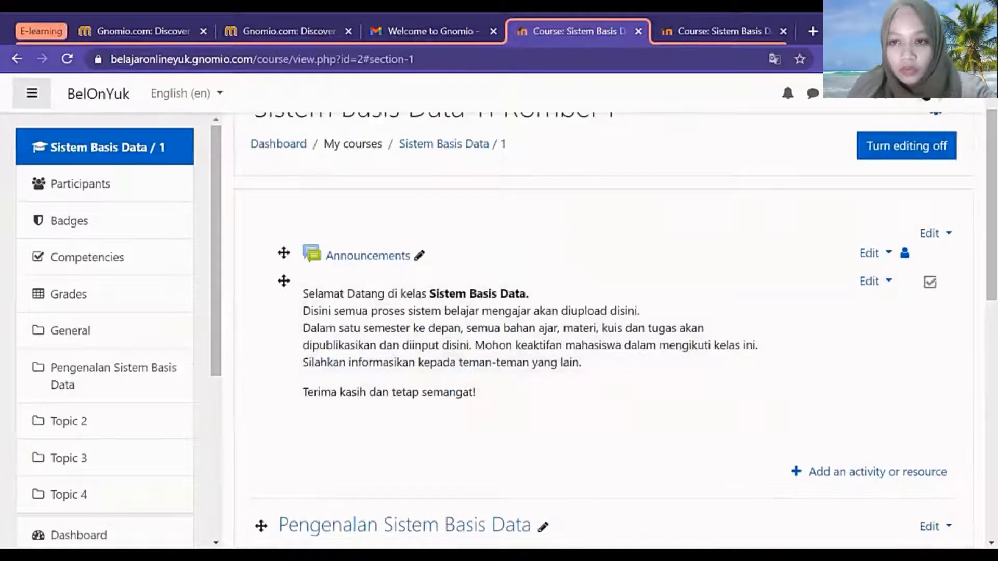
Log out of the teacher account from the other course tab's user menu
left_click(962, 93)
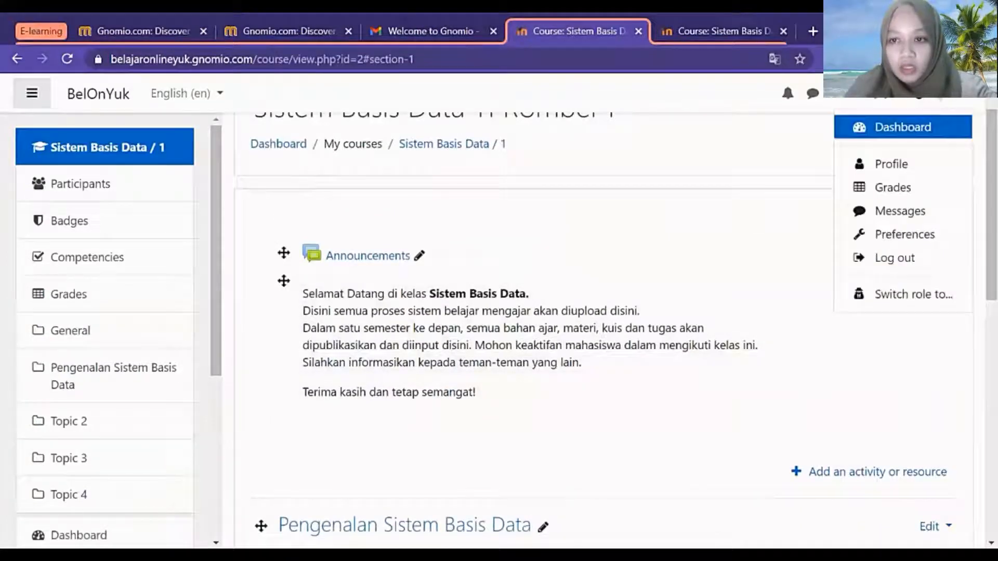
left_click(712, 32)
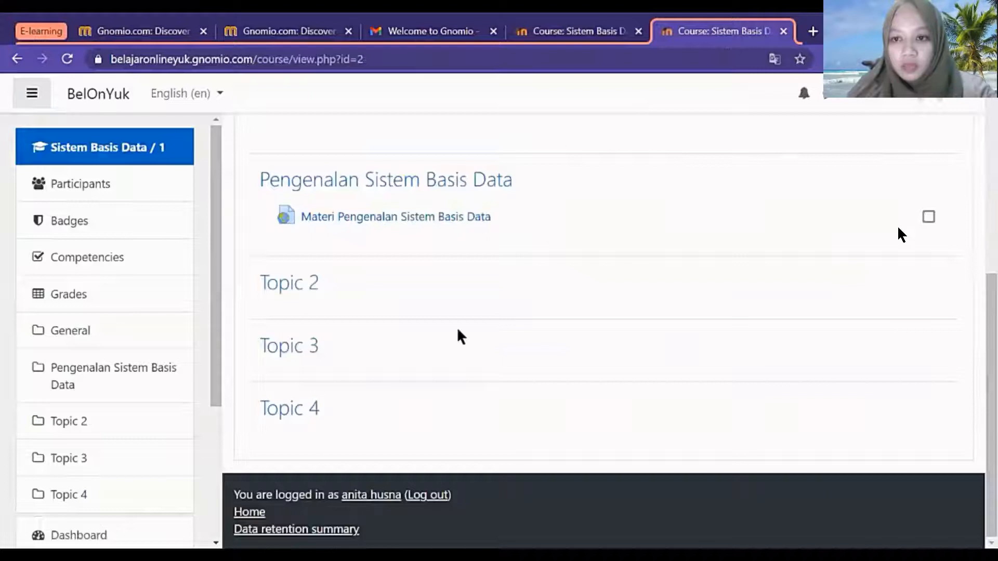
scroll(607, 306, "up", 3)
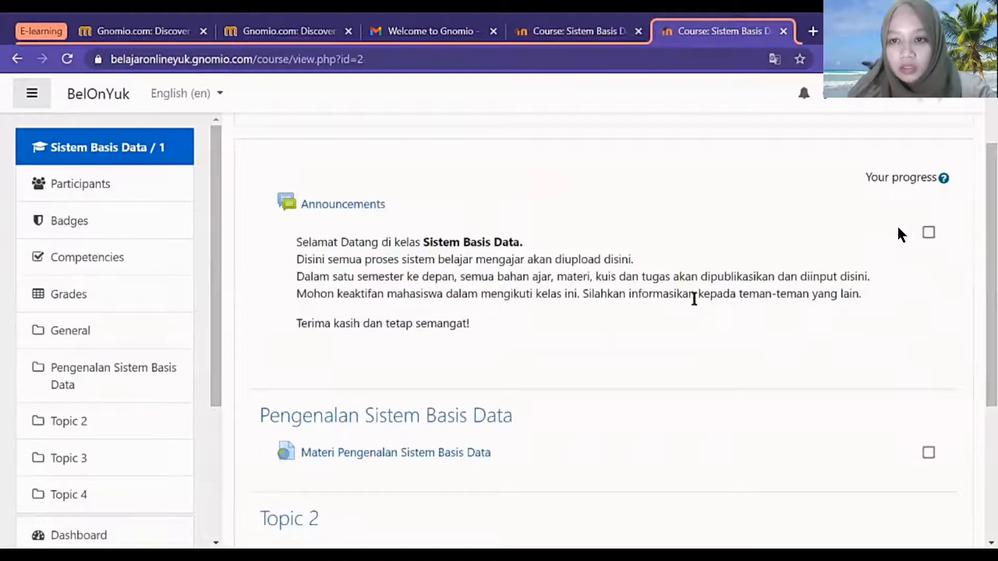
scroll(898, 228, "up", 2)
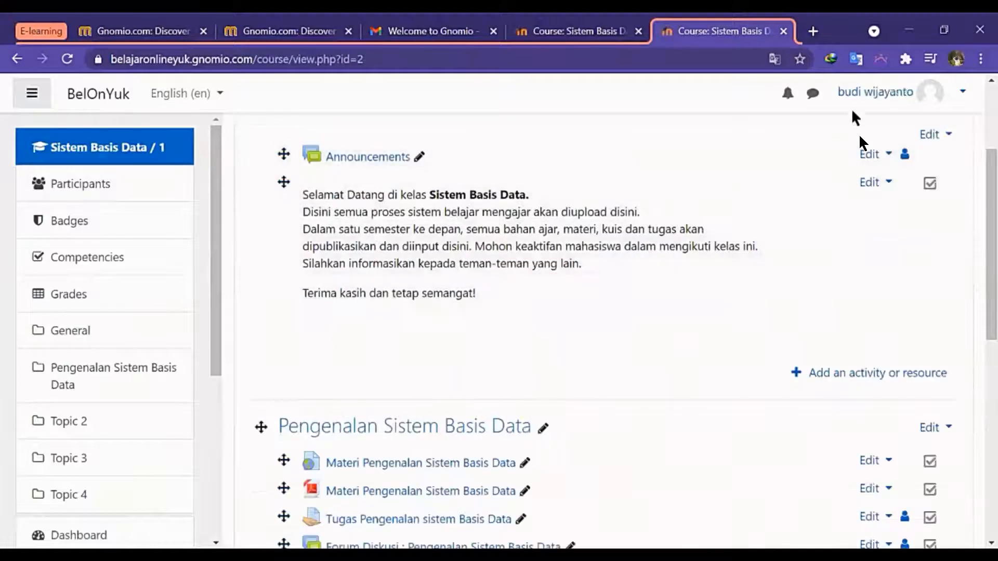
left_click(895, 91)
left_click(892, 258)
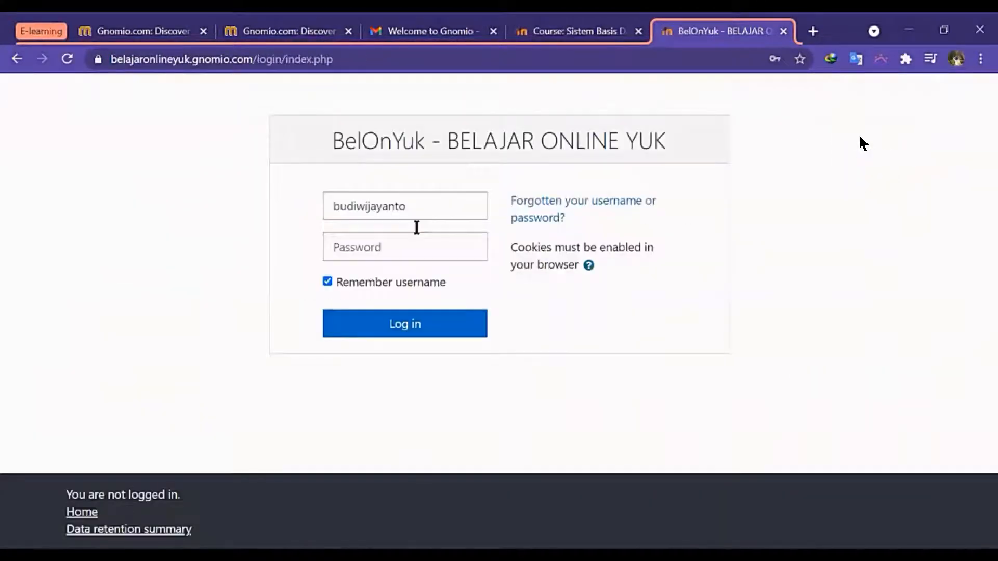
Replace the remembered username with the student's username, enter the student's password and log in
left_click(419, 214)
type("a")
key("ctrl+a")
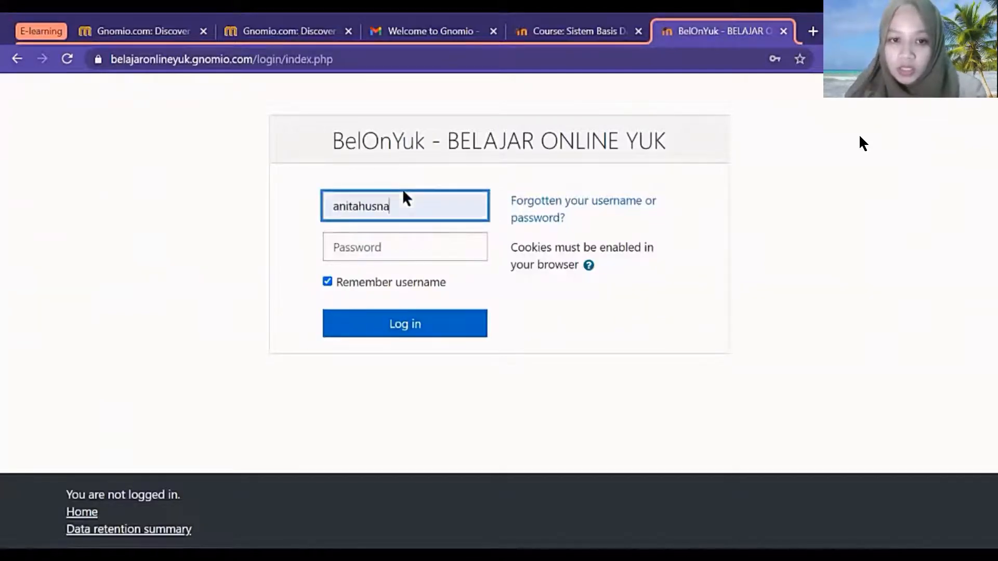
left_click(455, 249)
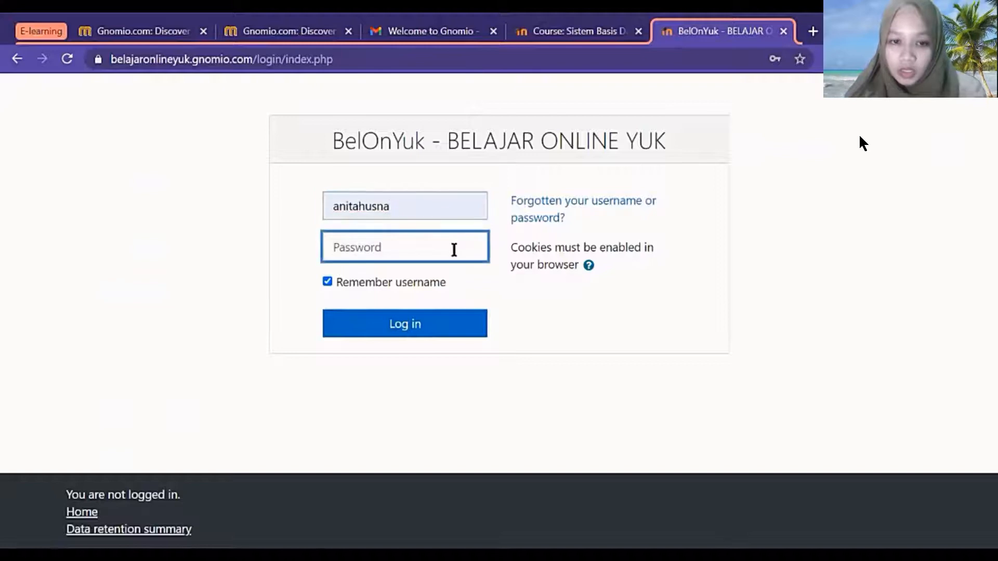
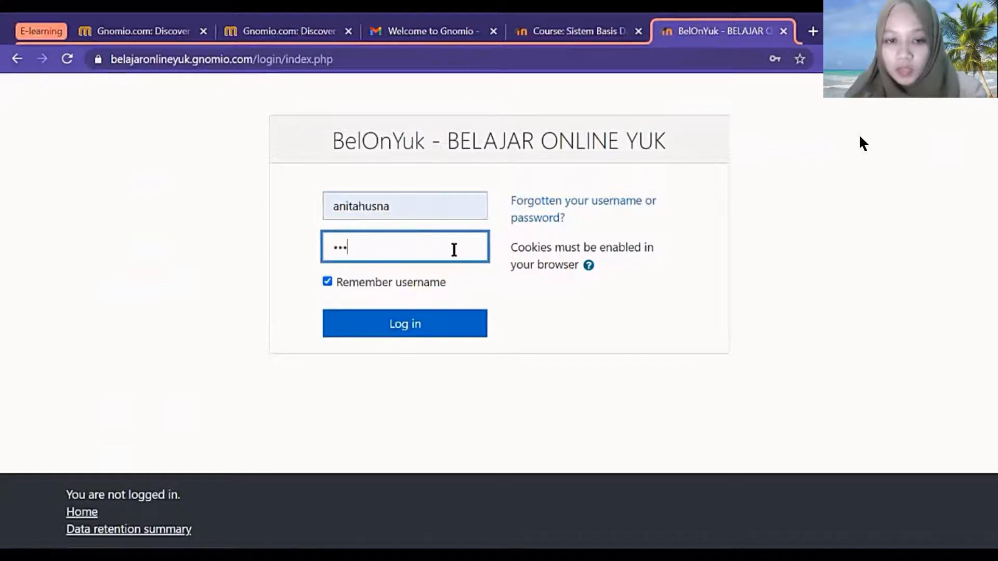
key("Return")
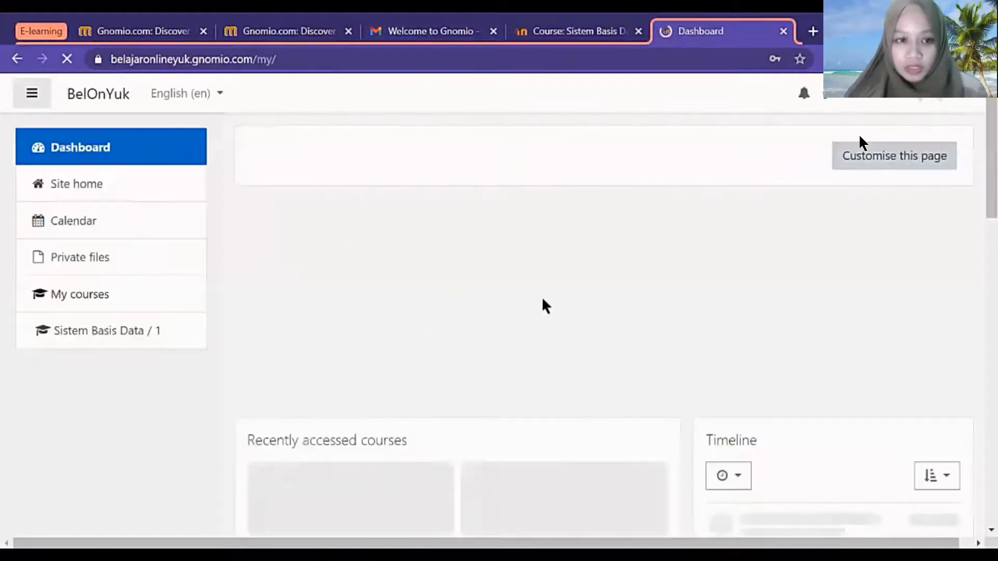
scroll(524, 239, "down", 7)
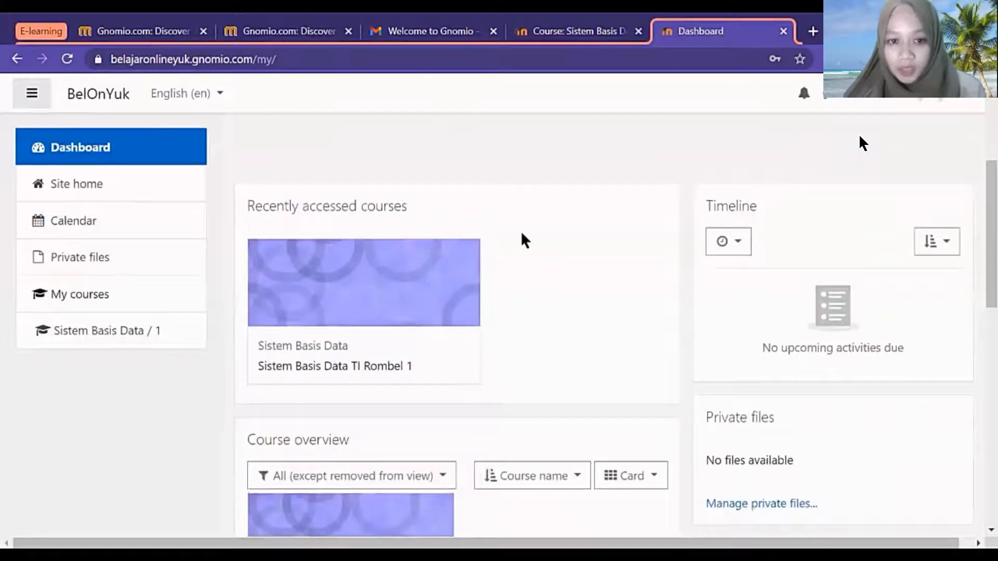
scroll(763, 285, "down", 4)
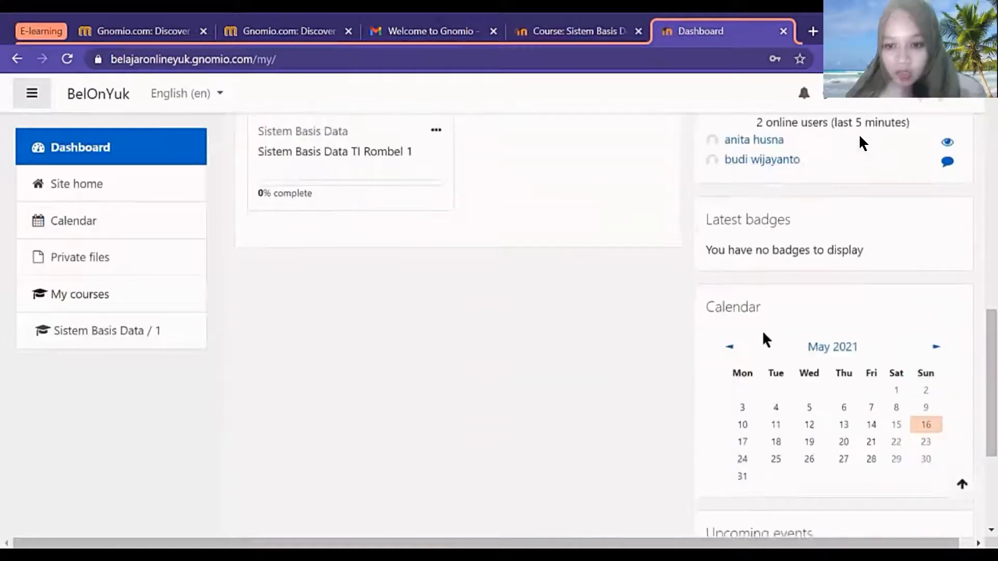
mouse_move(931, 352)
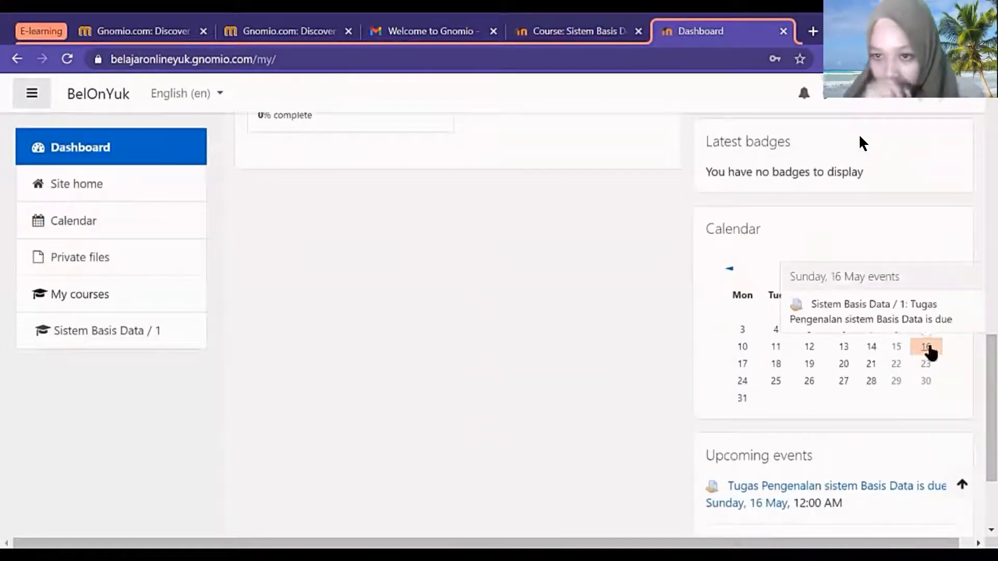
scroll(831, 427, "down", 2)
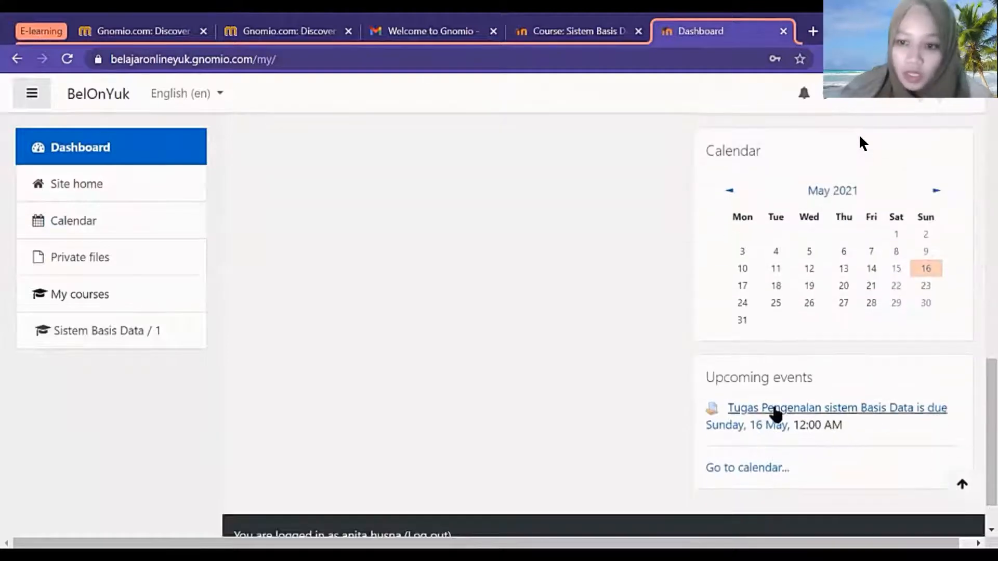
scroll(772, 435, "up", 6)
scroll(772, 435, "up", 3)
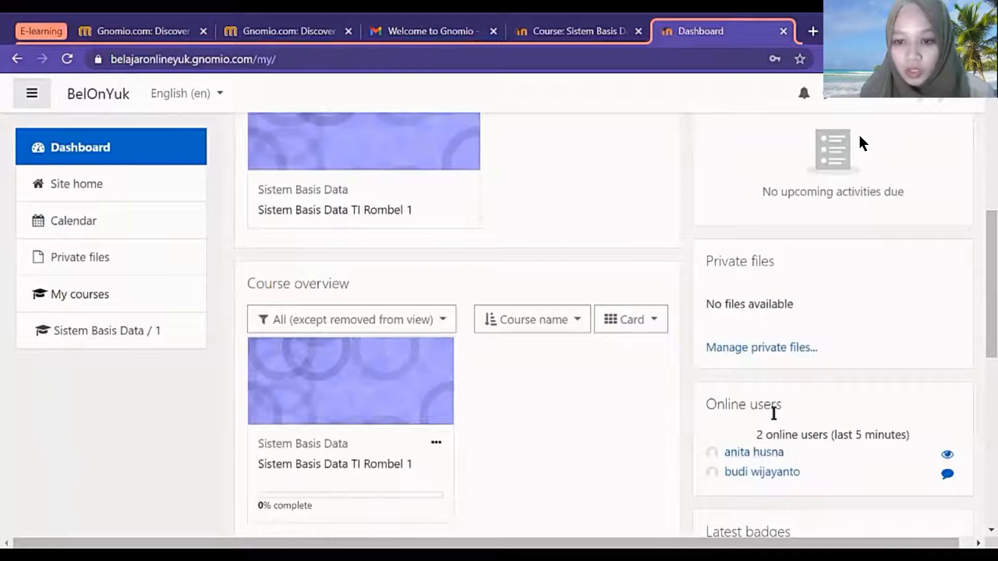
scroll(753, 406, "up", 6)
scroll(467, 359, "down", 3)
scroll(355, 278, "down", 1)
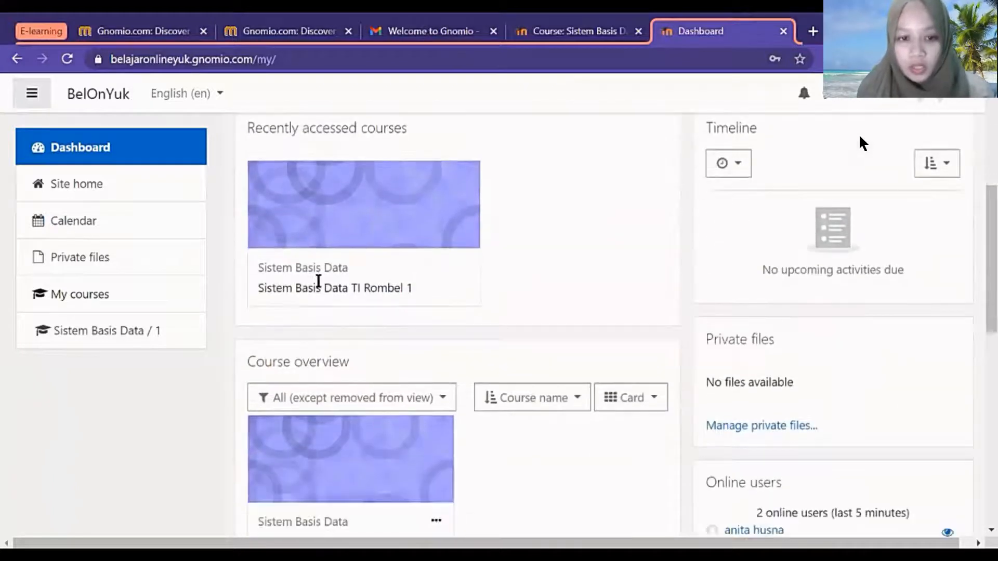
Open the Sistem Basis Data TI Rombel 1 course and tick Announcements and the first Materi as done
left_click(338, 237)
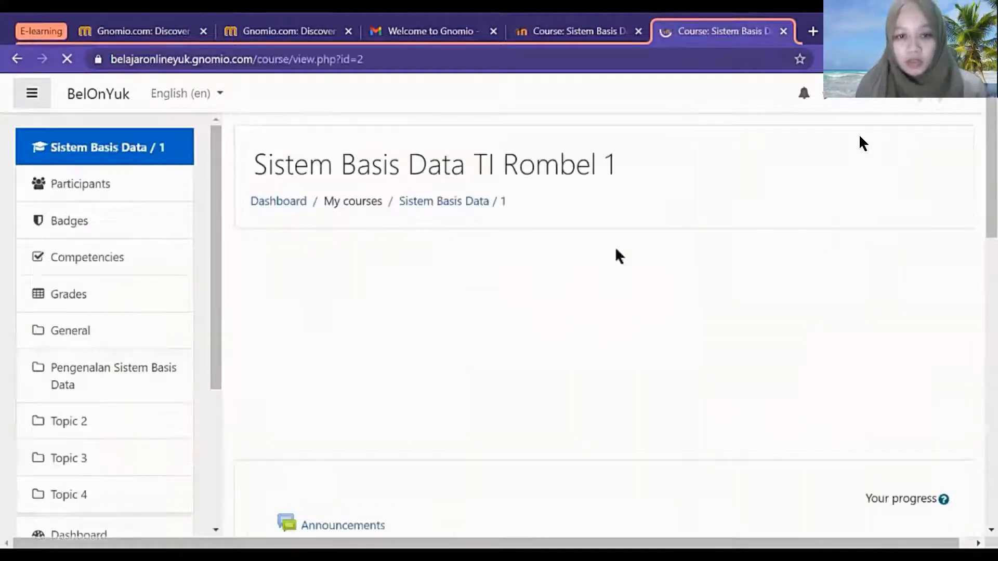
scroll(655, 343, "down", 5)
scroll(661, 352, "down", 2)
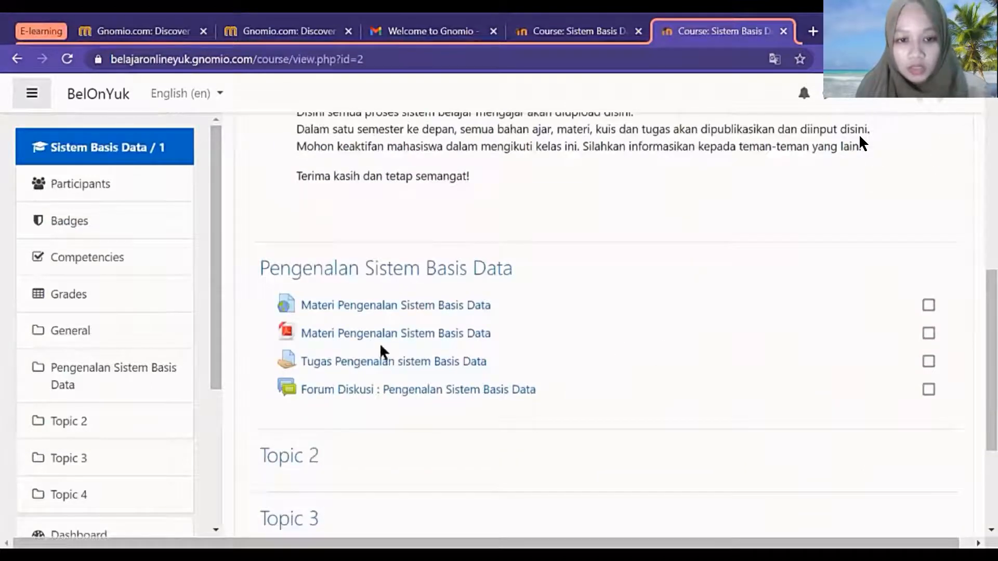
scroll(832, 328, "up", 1)
scroll(884, 311, "up", 2)
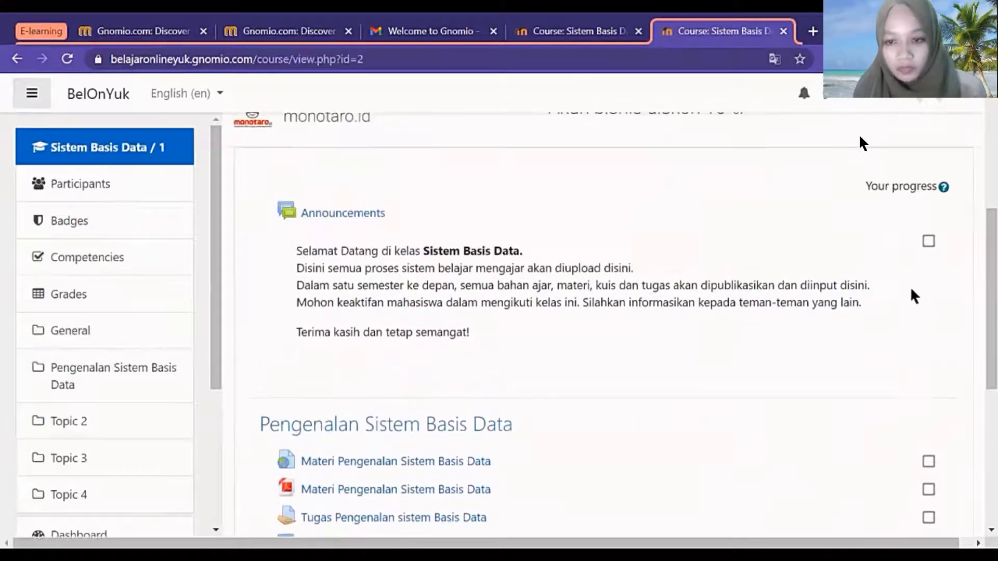
left_click(929, 239)
scroll(923, 325, "down", 1)
left_click(929, 384)
Open the second Materi Pengenalan resource, then the Tugas Pengenalan sistem Basis Data assignment
scroll(858, 322, "down", 2)
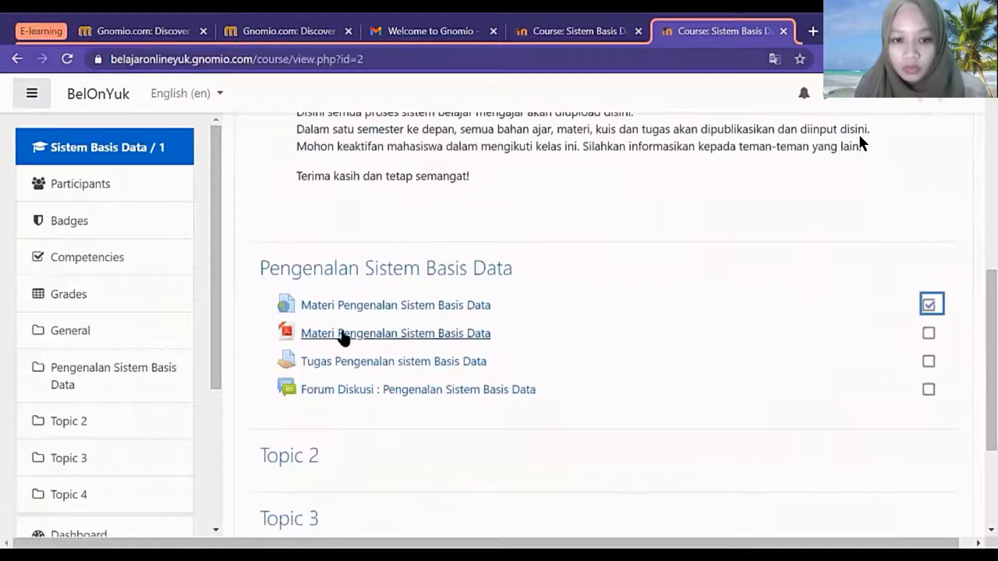
left_click(422, 333)
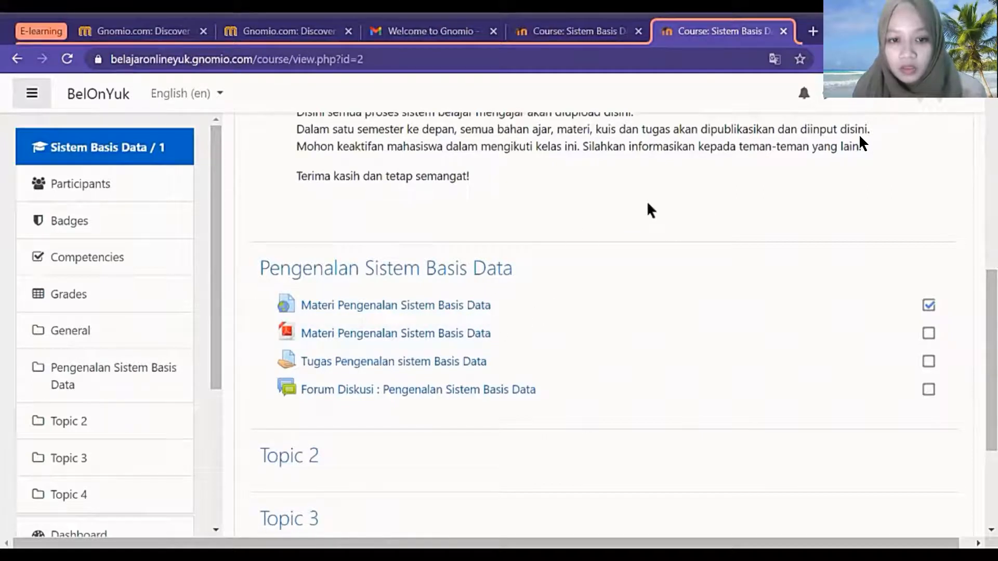
left_click(434, 333)
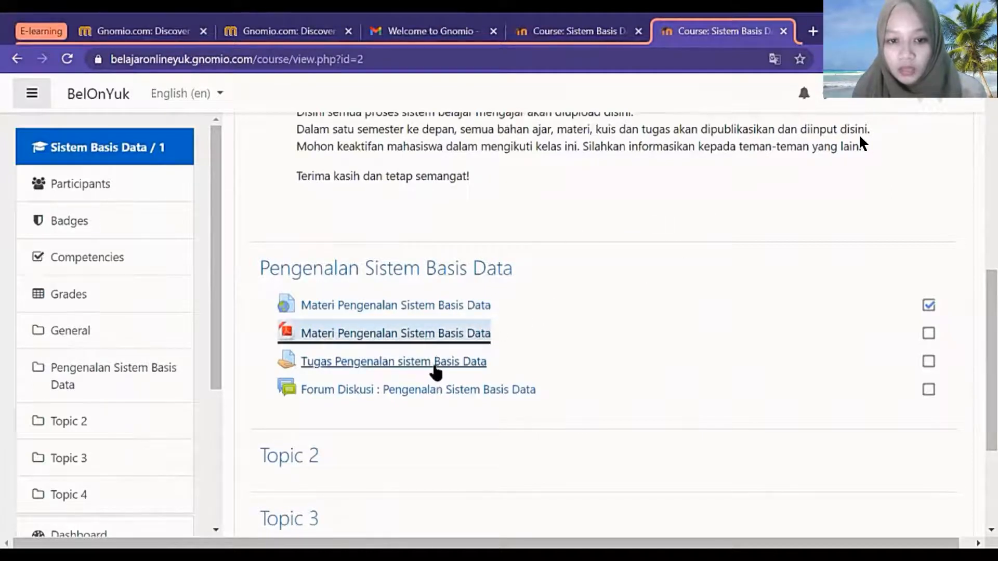
left_click(433, 366)
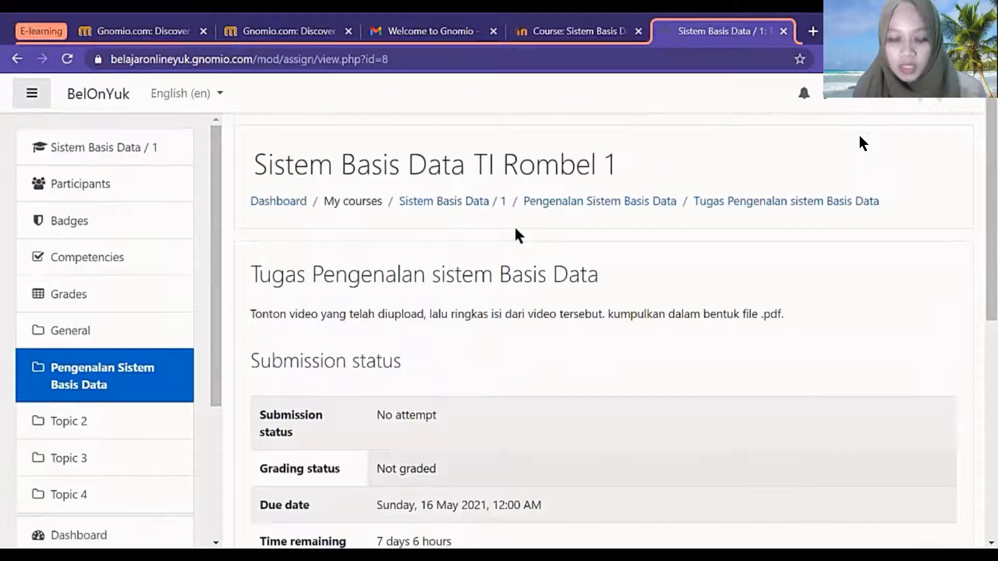
Choose Add submission on the Tugas assignment and open the File submissions file picker
scroll(515, 234, "down", 6)
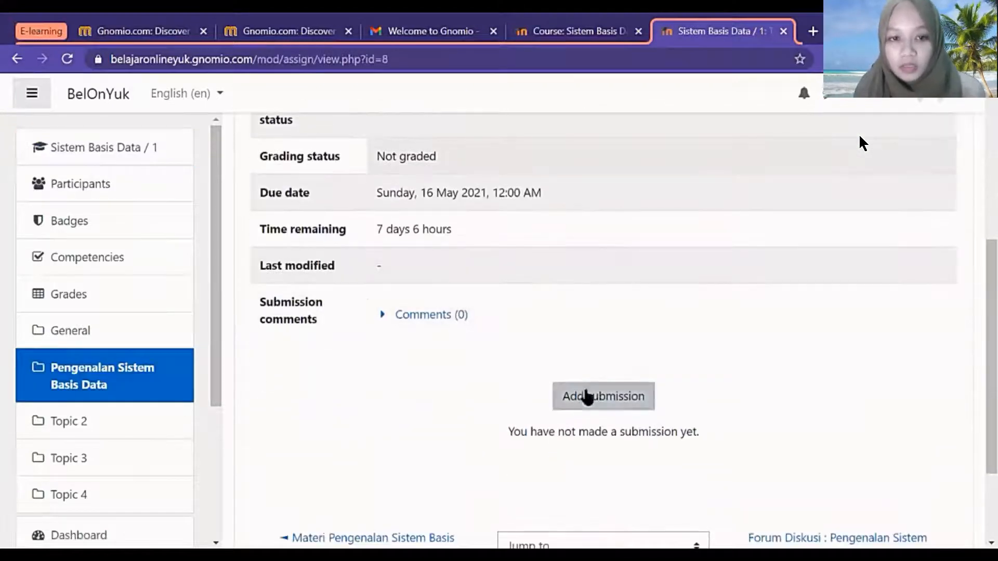
scroll(585, 364, "up", 3)
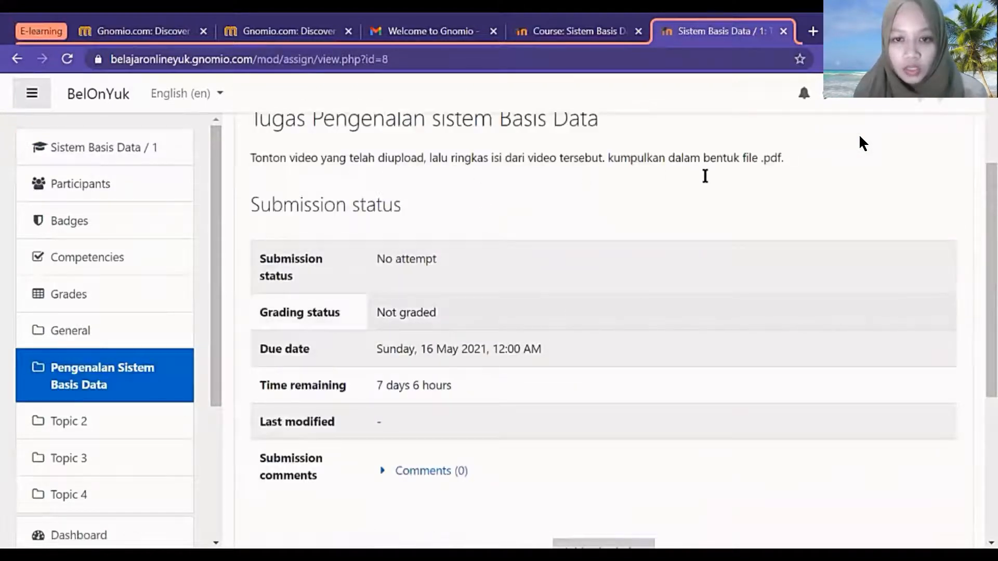
scroll(658, 218, "down", 2)
scroll(598, 450, "down", 1)
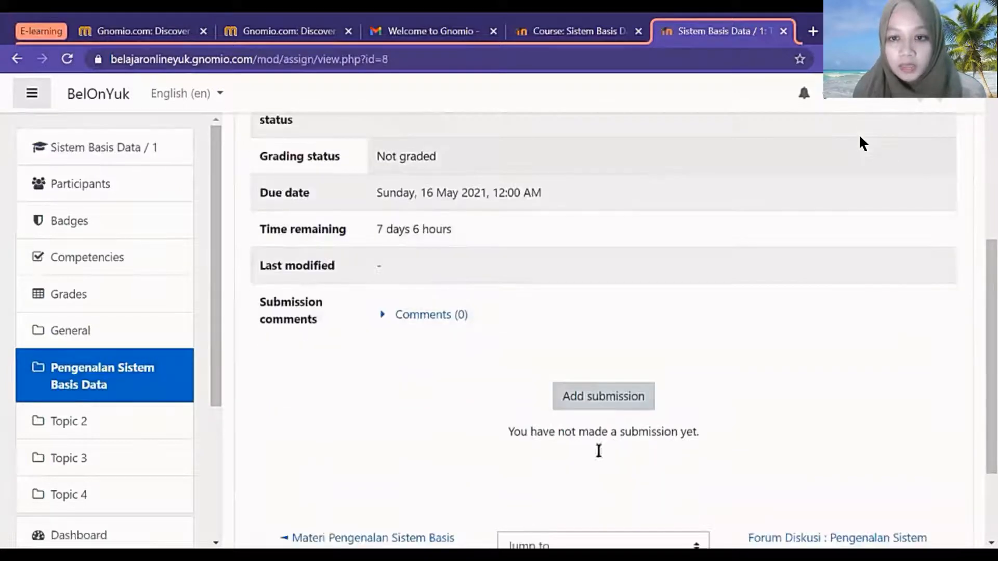
scroll(595, 405, "up", 3)
scroll(384, 276, "up", 1)
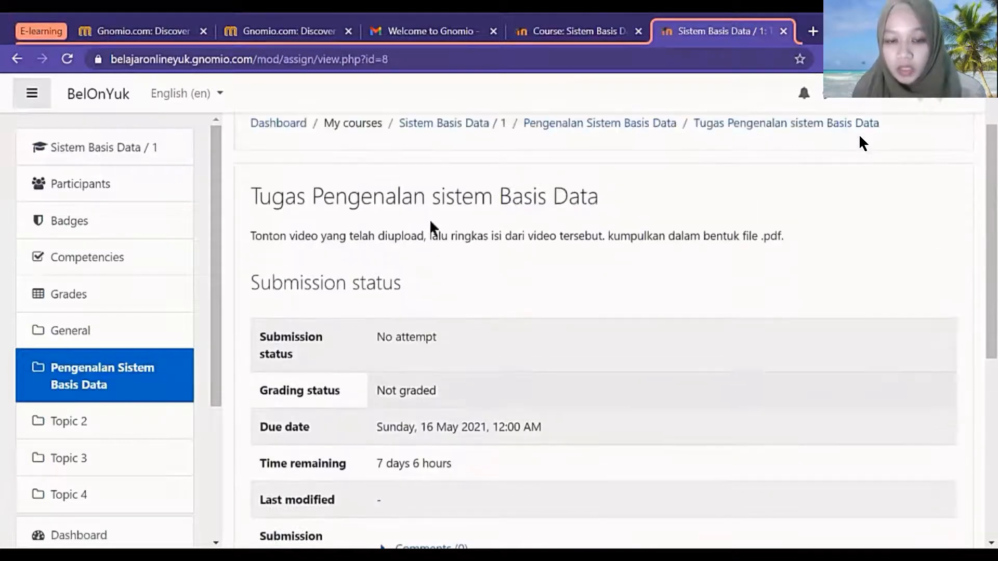
scroll(568, 320, "down", 3)
scroll(571, 358, "down", 2)
left_click(574, 391)
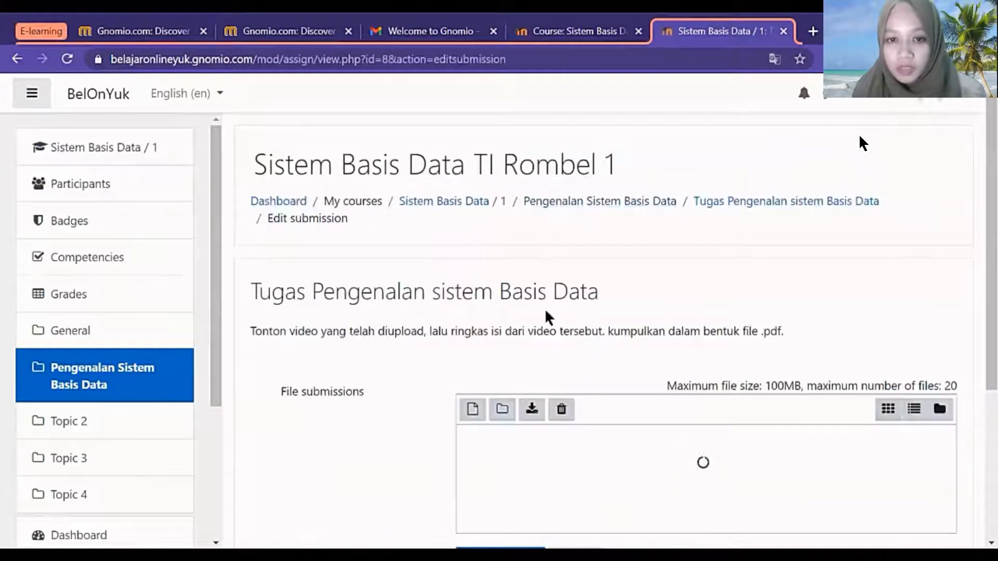
scroll(555, 339, "down", 1)
left_click(487, 338)
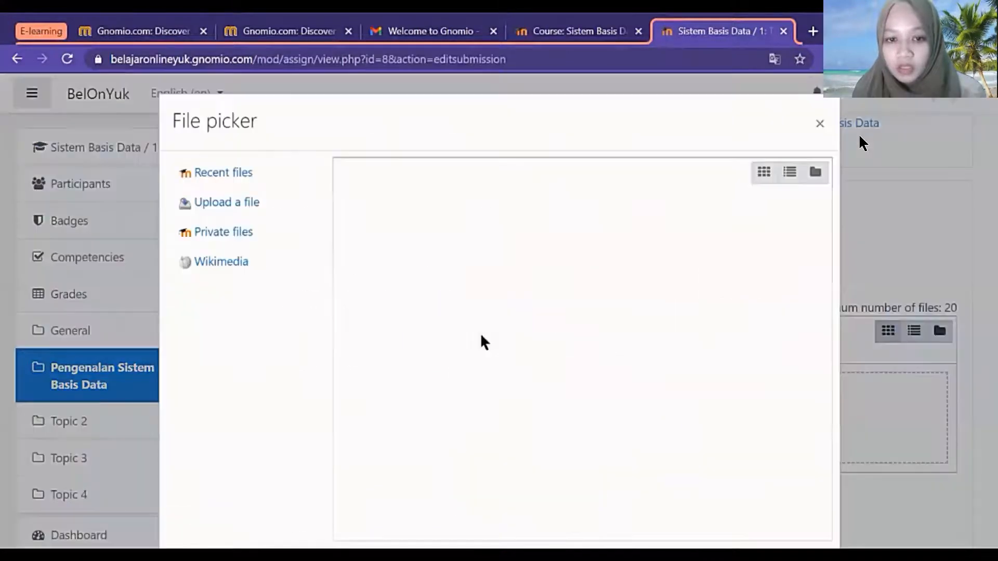
Upload the student's PDF through Upload a file and save the submission
left_click(264, 208)
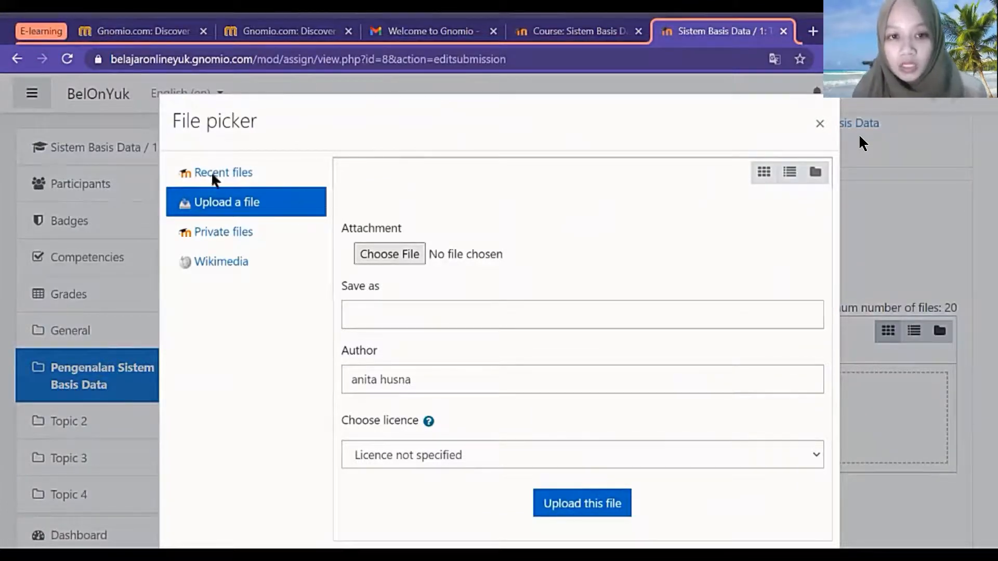
left_click(372, 375)
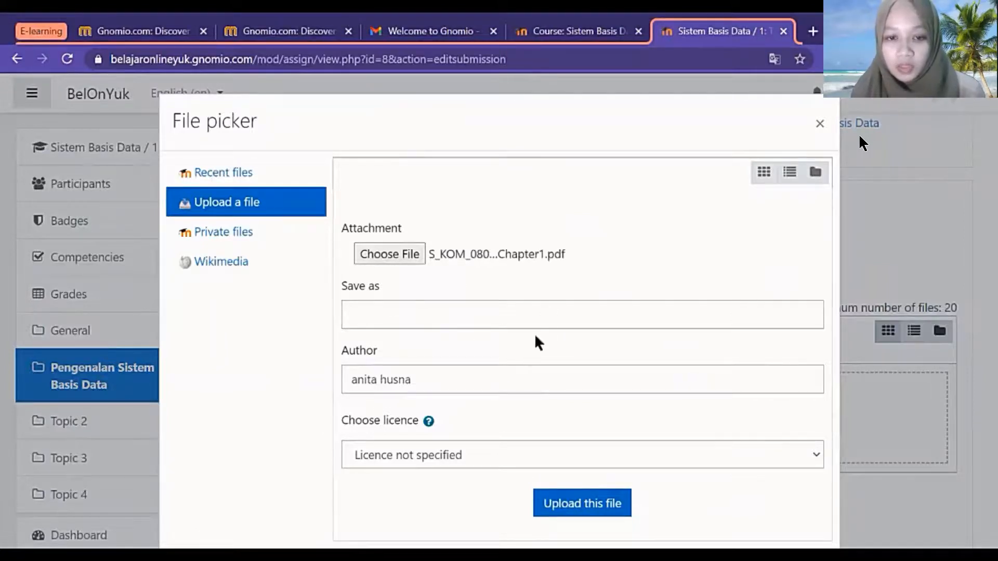
left_click(566, 505)
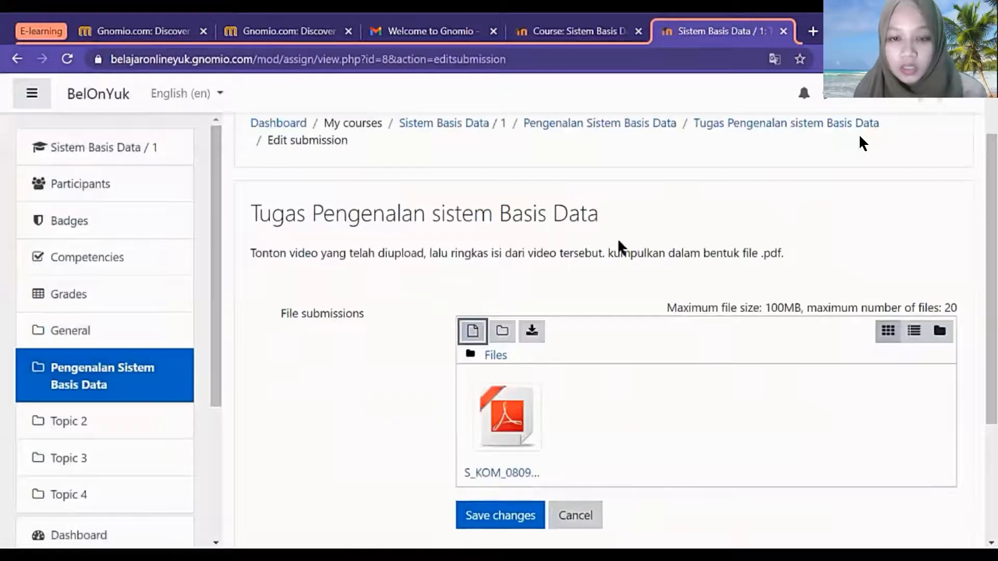
scroll(613, 329, "down", 2)
left_click(525, 364)
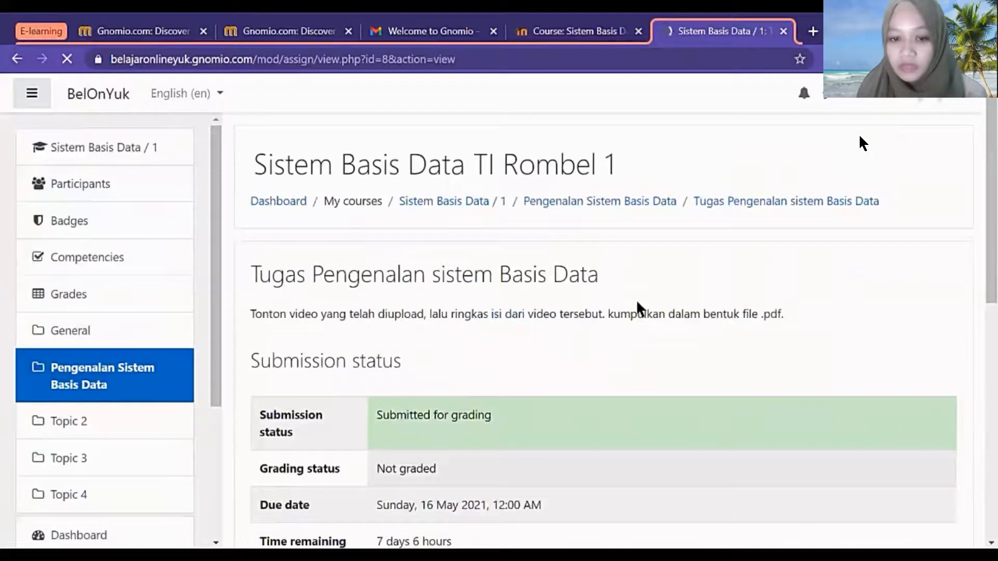
Review the submission status page showing the uploaded PDF
scroll(637, 309, "down", 7)
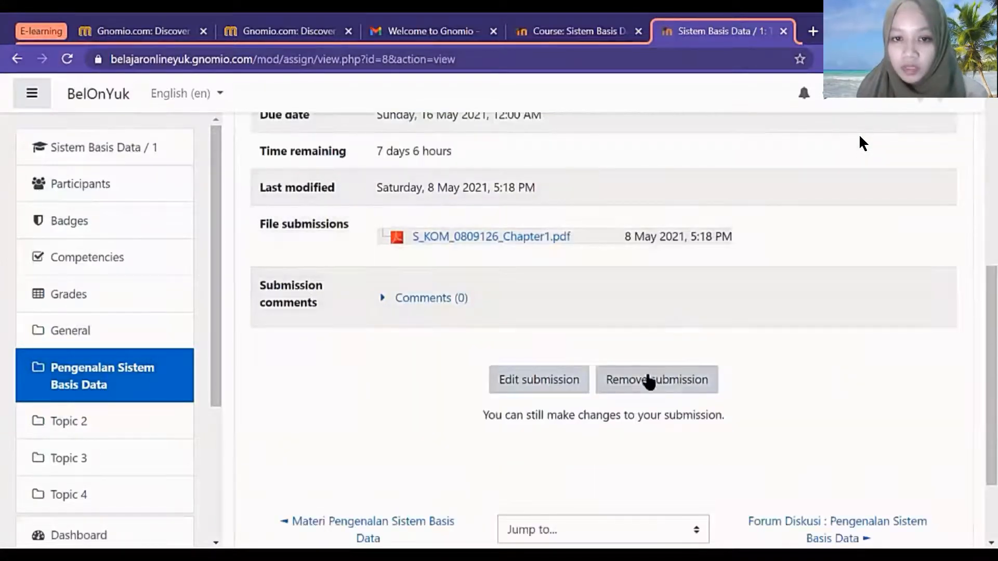
scroll(555, 390, "up", 3)
scroll(507, 389, "up", 5)
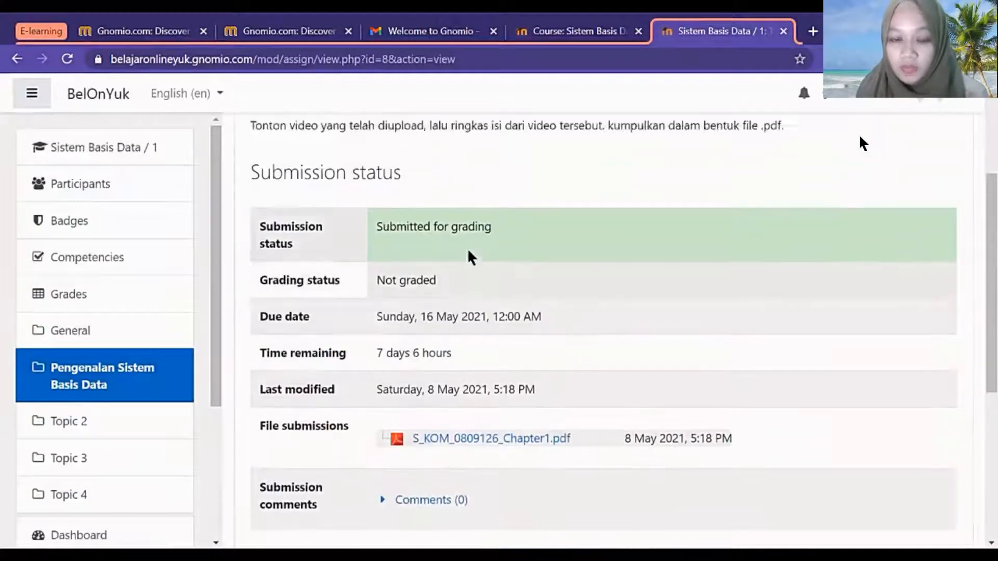
left_click(14, 60)
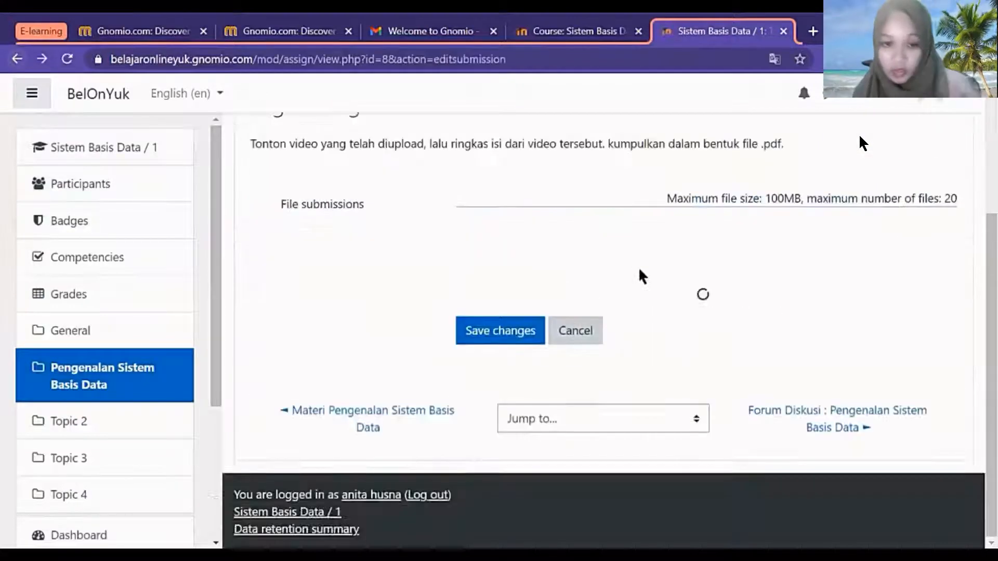
left_click(42, 59)
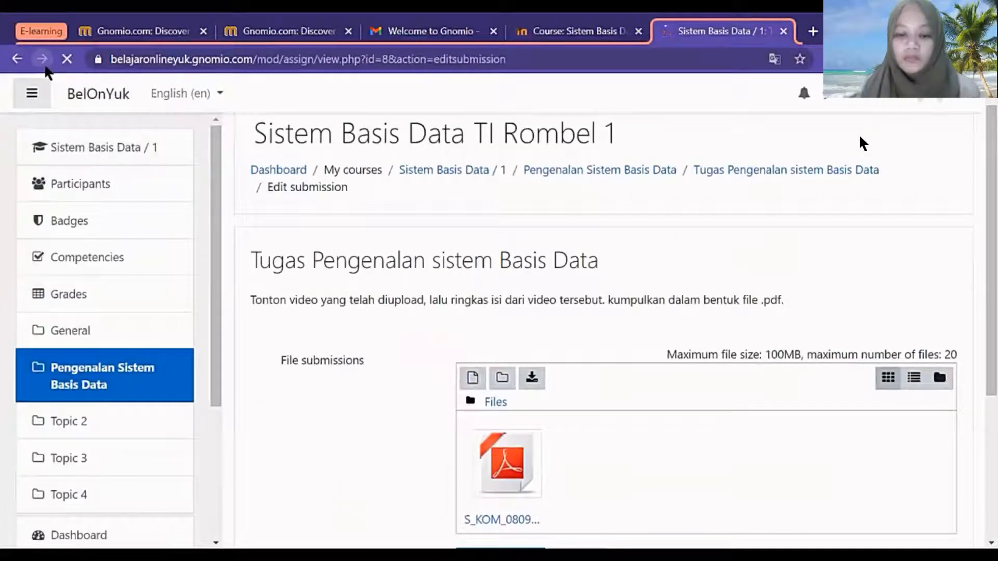
Go to the Sistem Basis Data / 1 course page, reopen the Tugas assignment, then return to the course
left_click(97, 150)
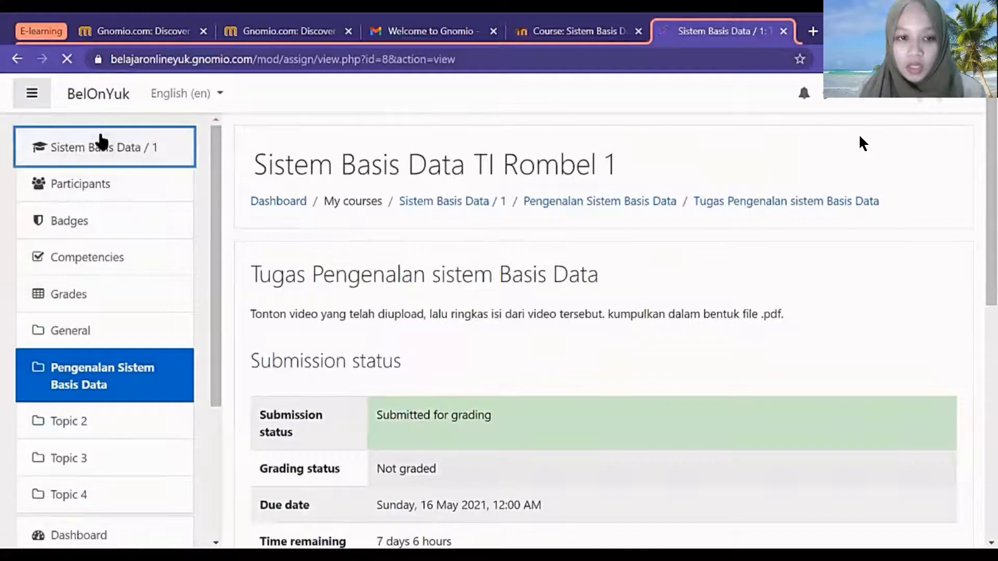
scroll(598, 351, "down", 3)
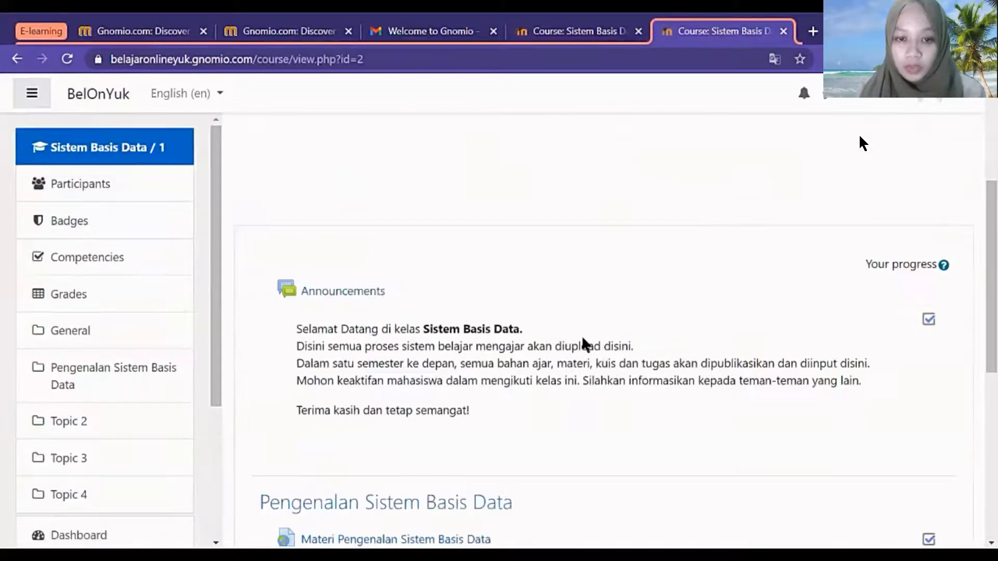
scroll(585, 345, "down", 4)
left_click(441, 361)
scroll(608, 402, "down", 4)
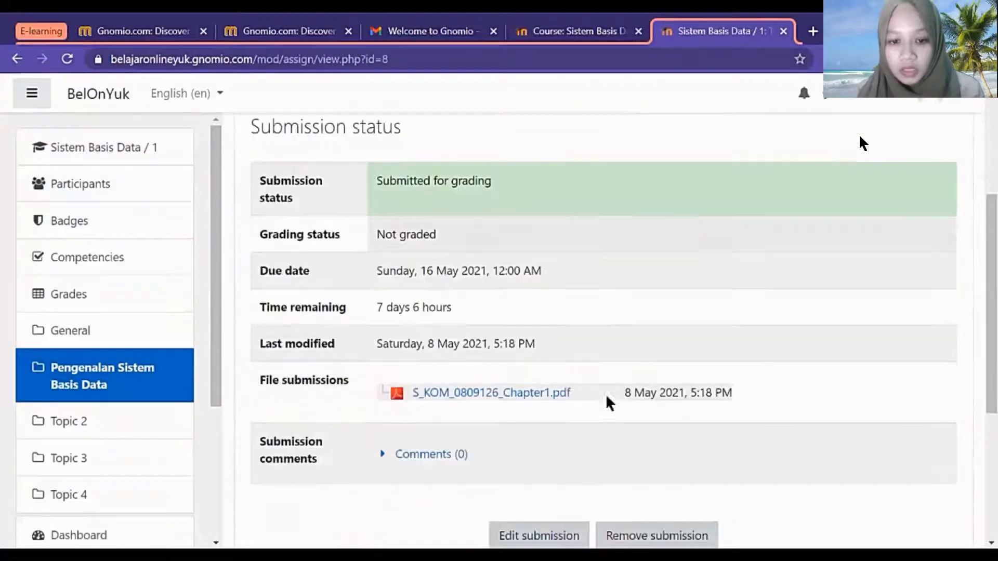
left_click(17, 58)
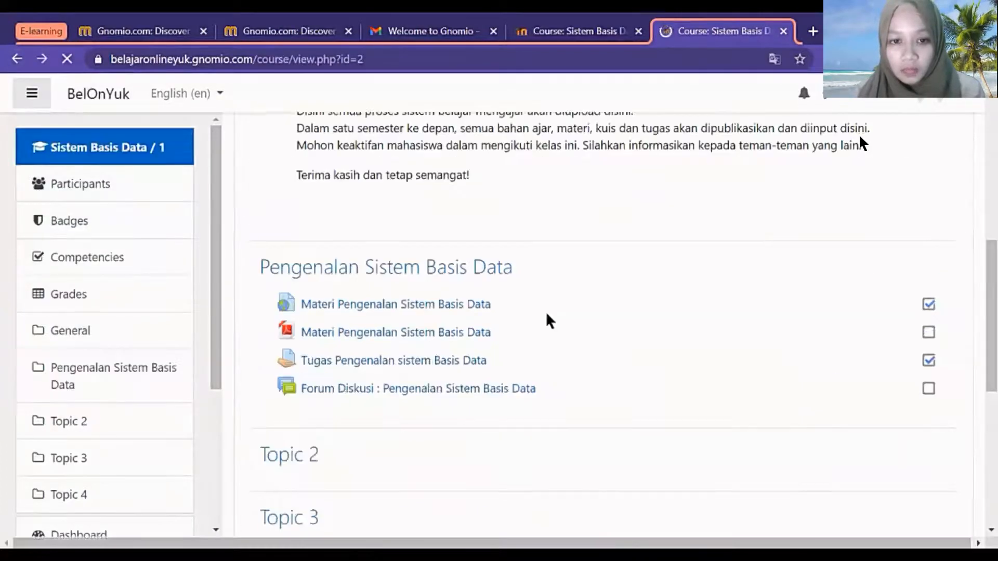
scroll(547, 313, "down", 3)
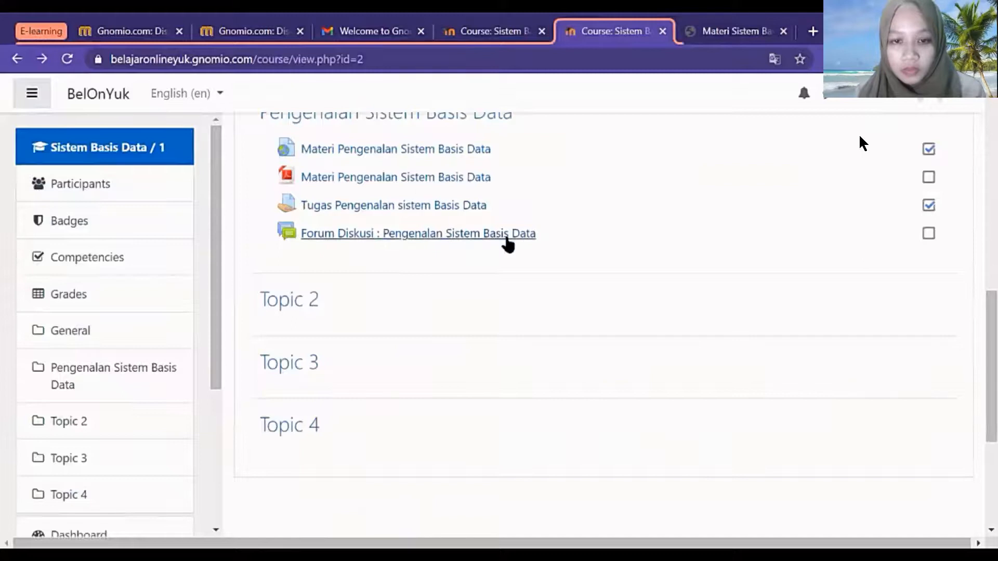
Open Forum Diskusi and paste a reply defining a database system, with examples
left_click(508, 238)
scroll(829, 301, "down", 5)
left_click(926, 401)
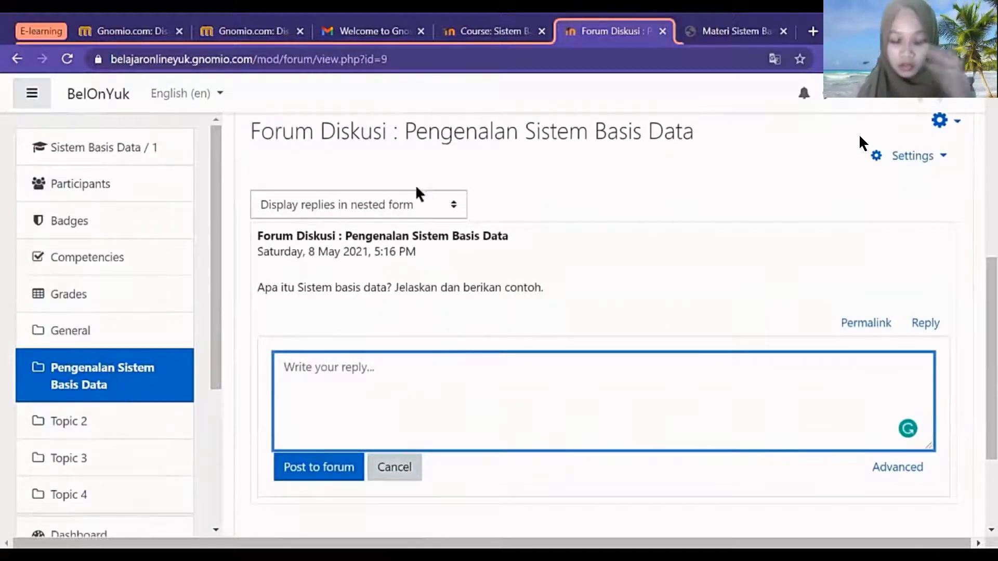
type("Sistem basis data adalah suatu sistem yang terdiri dari kumpulan file atau tabel yang saling berhubungan dan memungkinkan sejumlah pengguna untuk mengakses ataupun memanipulasi data maupun file.")
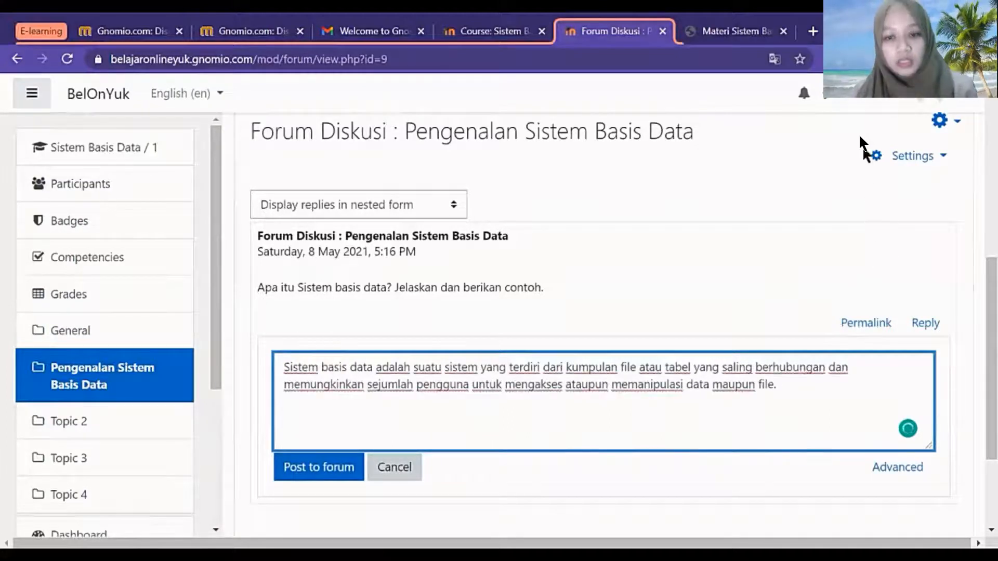
type("Ada beberapa contoh dari sistem basis data. Antara lain sistem basis data akademik, sistem basis data kependudukan, sistem basis data inventory dan lain sebagainya.")
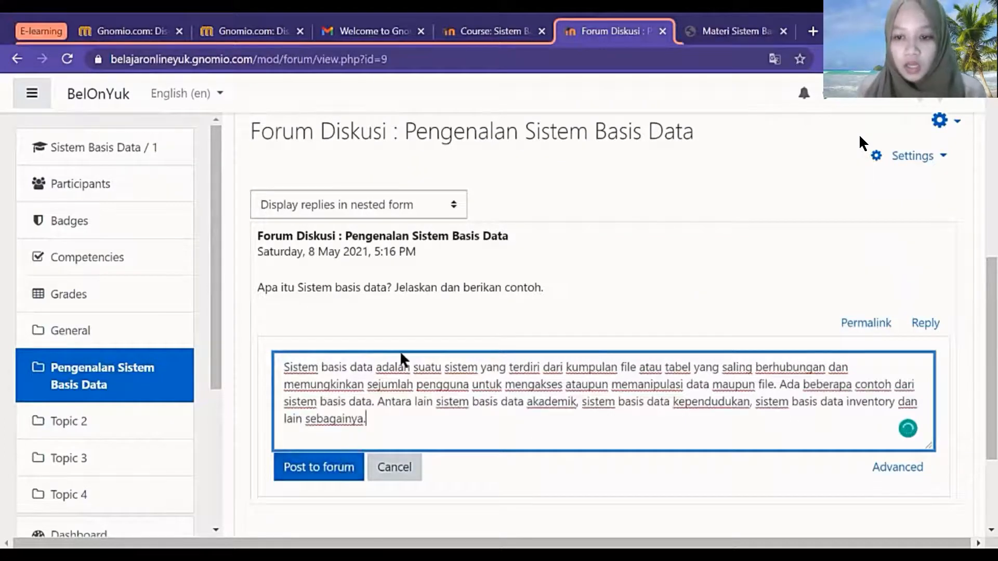
Post the reply and return to the forum page to see the confirmation
left_click(339, 470)
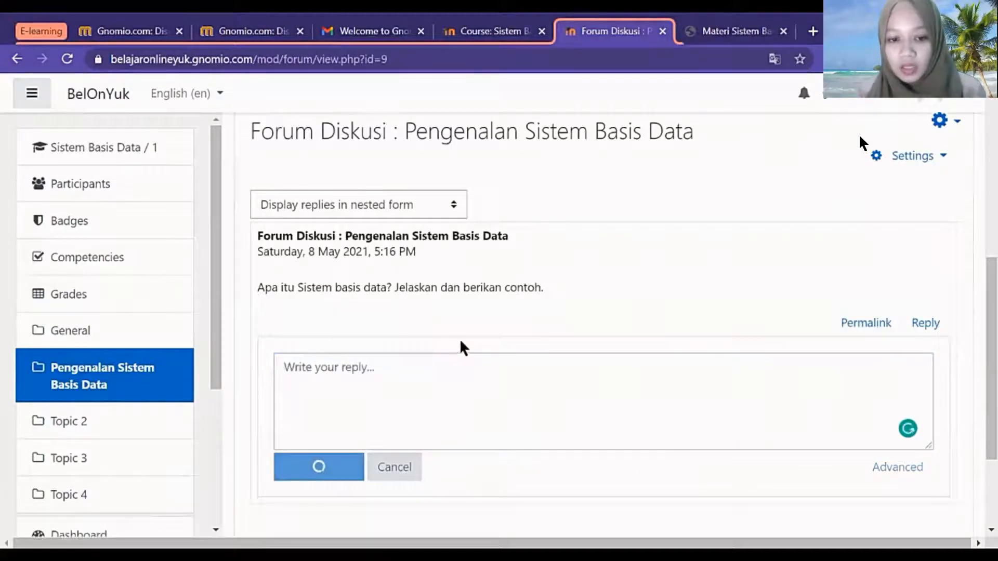
scroll(470, 276, "up", 1)
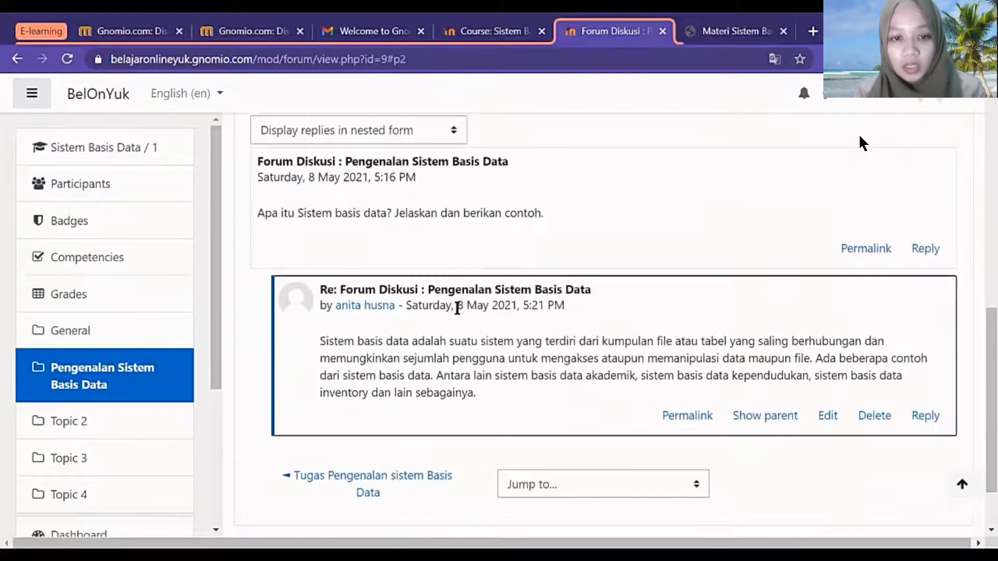
scroll(463, 322, "up", 2)
left_click(16, 59)
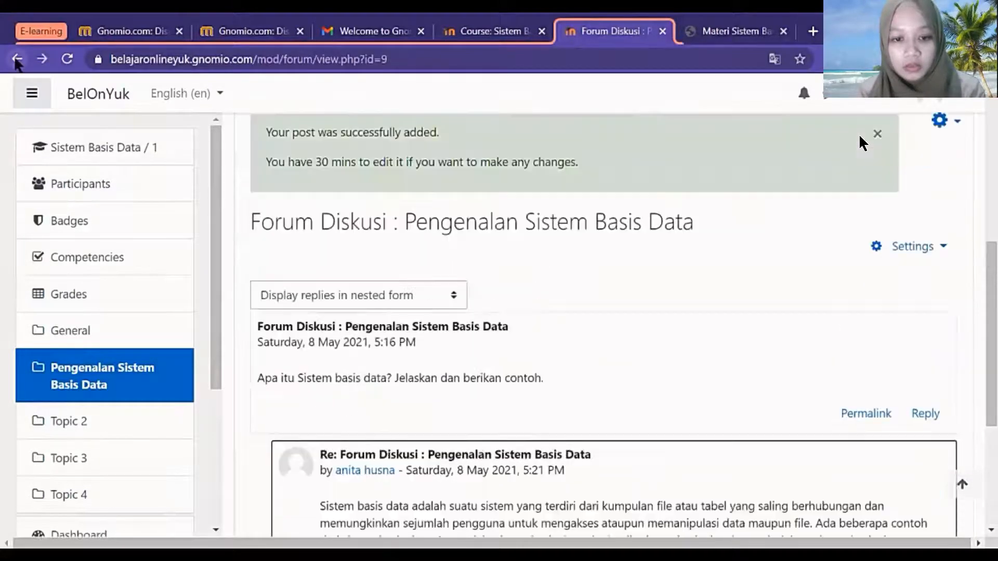
scroll(442, 260, "down", 1)
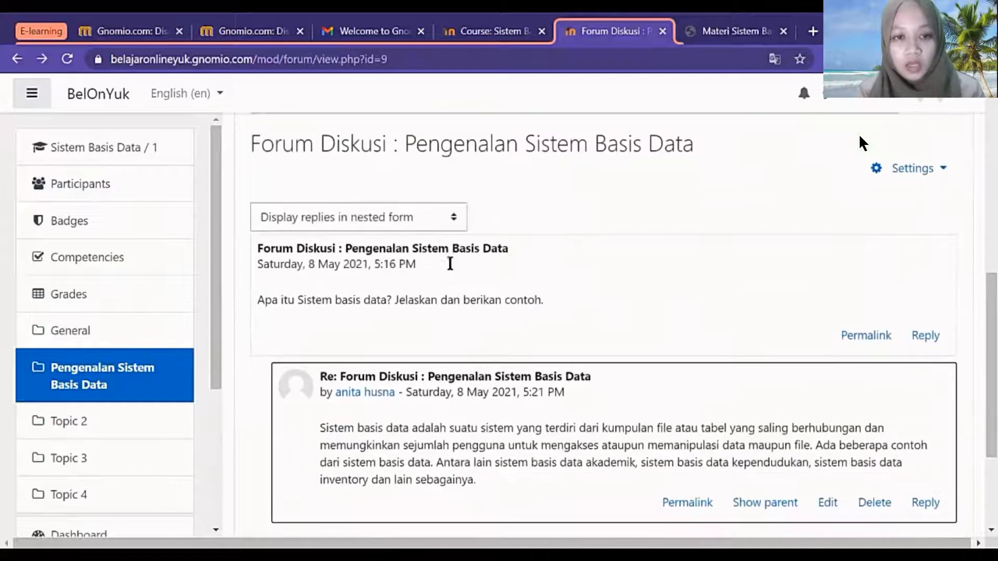
scroll(450, 263, "up", 2)
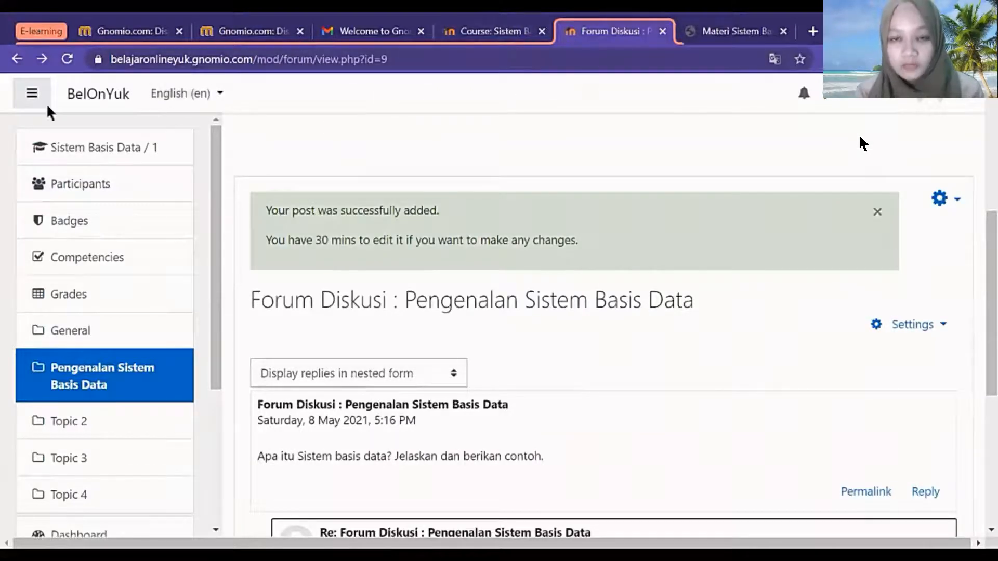
Return to the course main page, then log the student out from the account menu
left_click(81, 150)
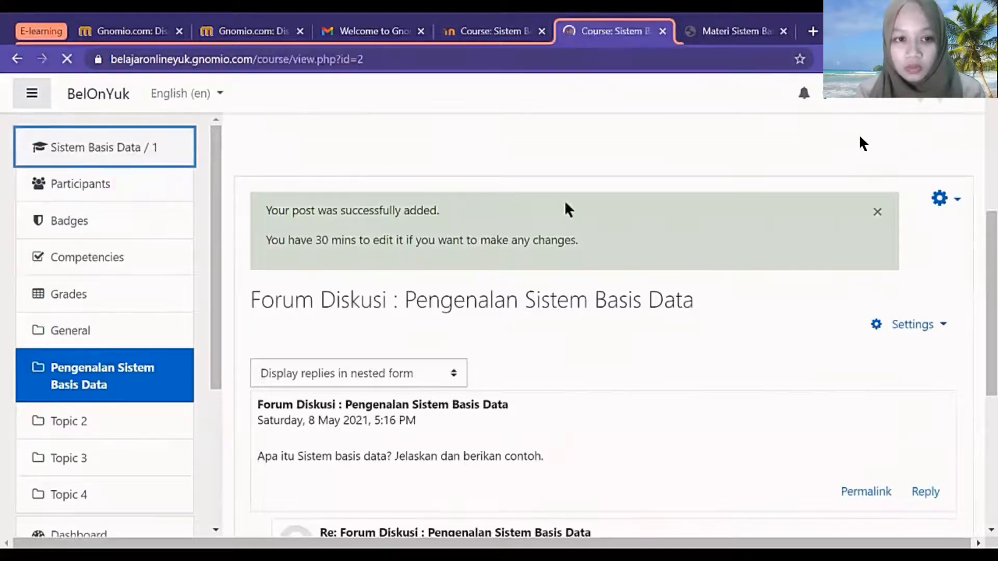
scroll(658, 216, "down", 6)
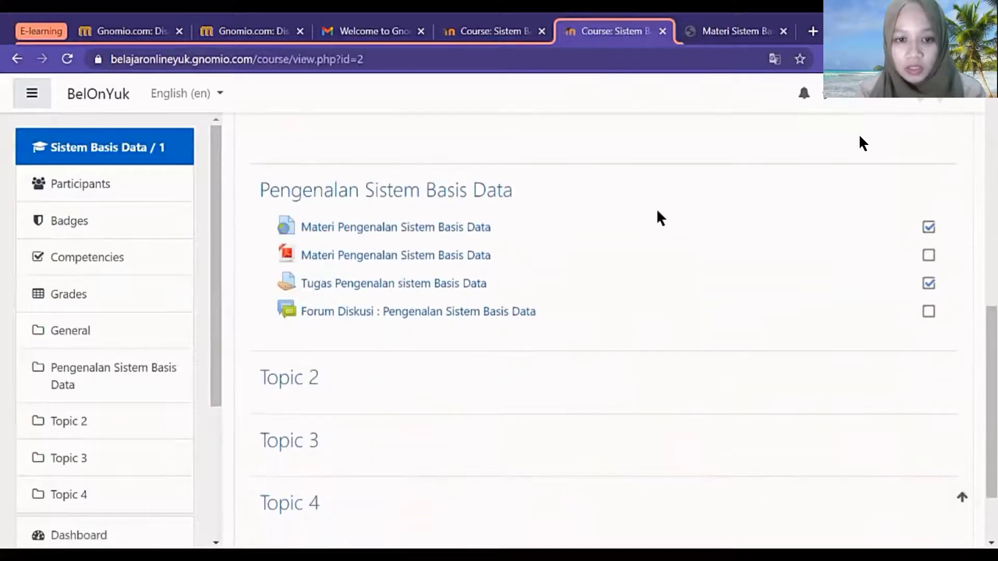
scroll(658, 216, "up", 3)
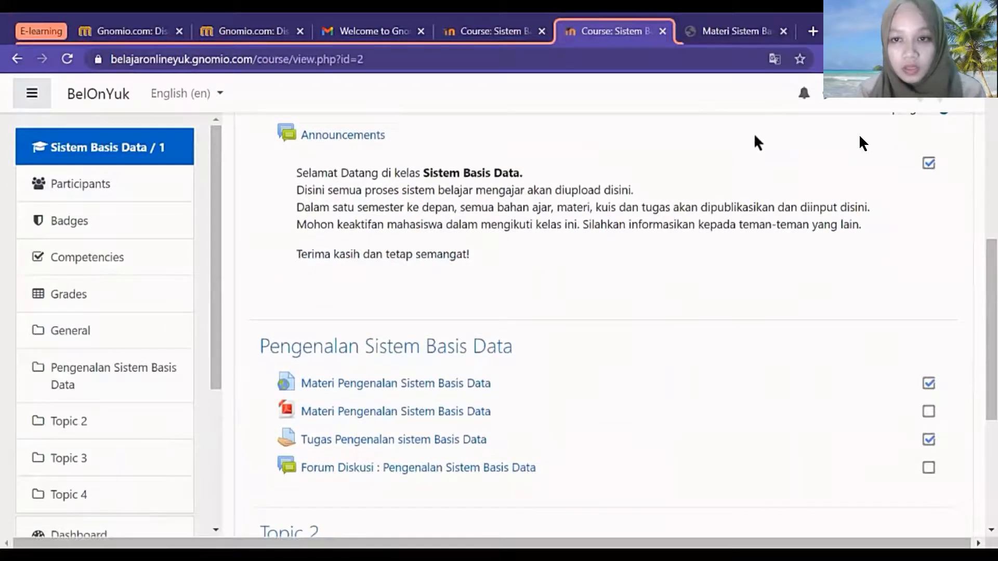
left_click(878, 94)
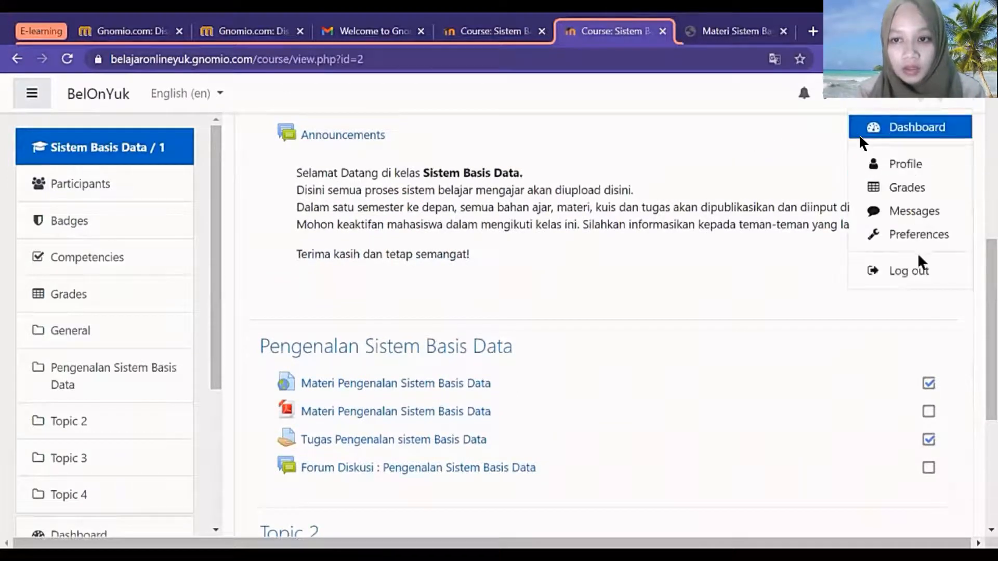
left_click(915, 271)
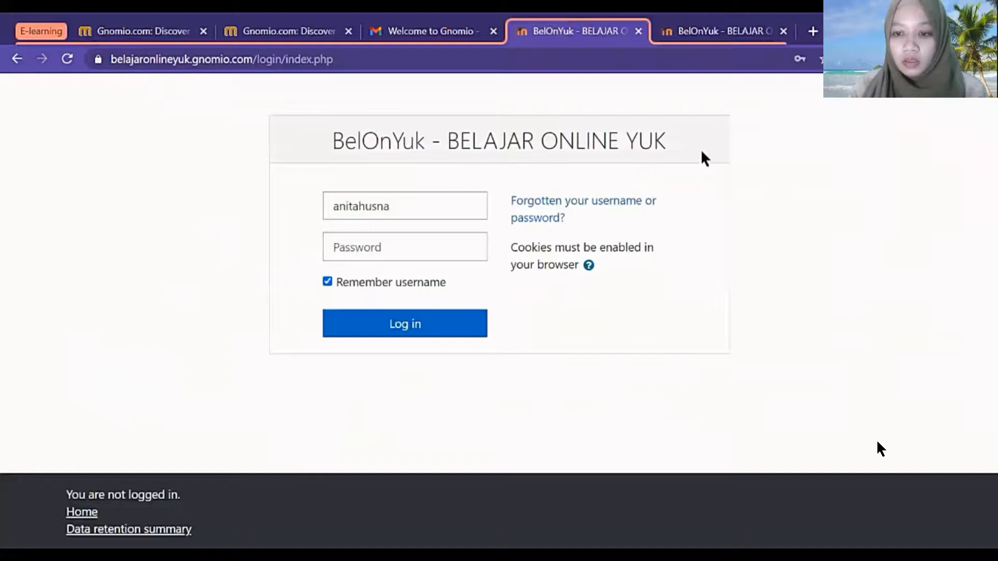
Replace the username with the teacher's saved username and start entering the password
left_click(427, 218)
double_click(427, 219)
type("b")
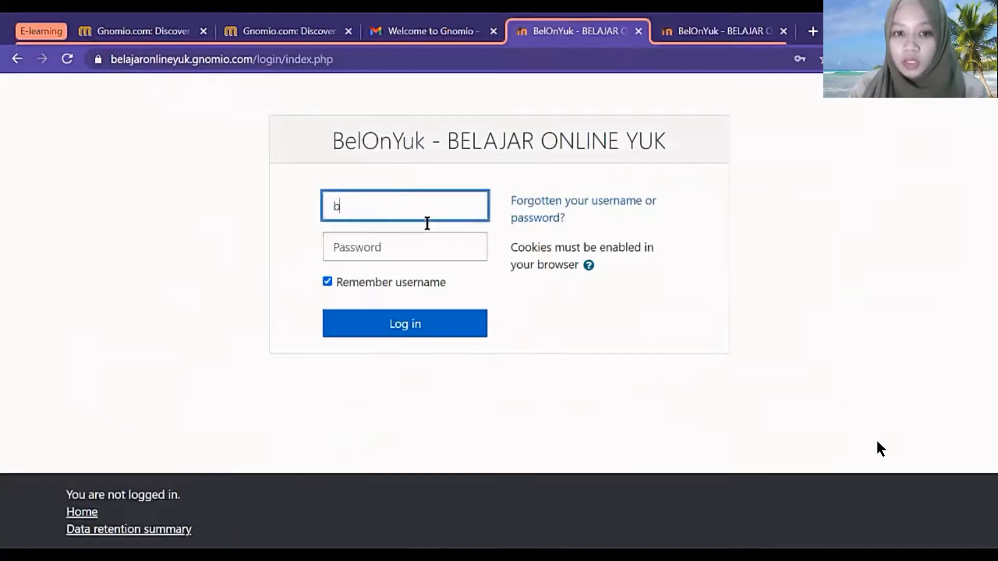
key("Down")
key("Return")
left_click(360, 261)
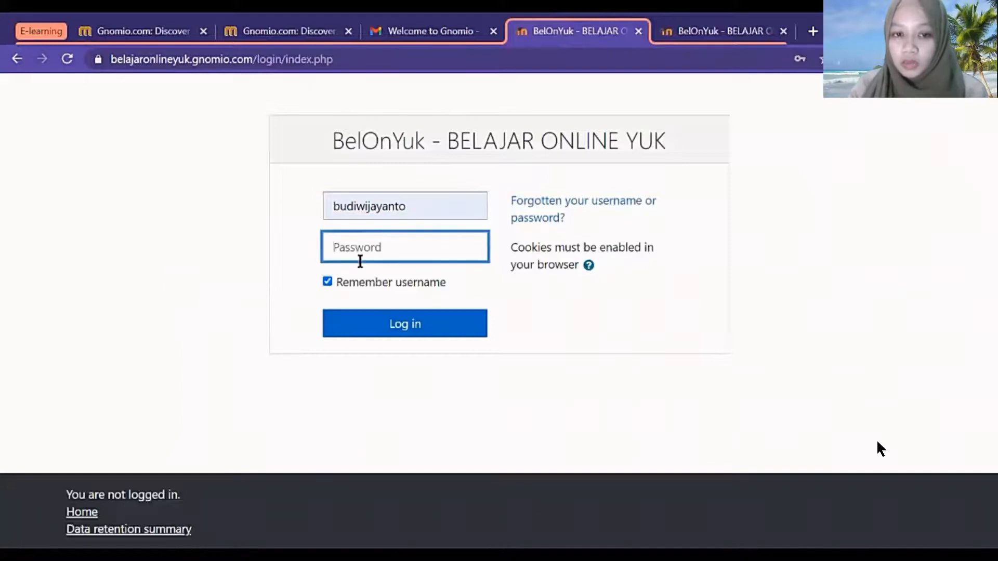
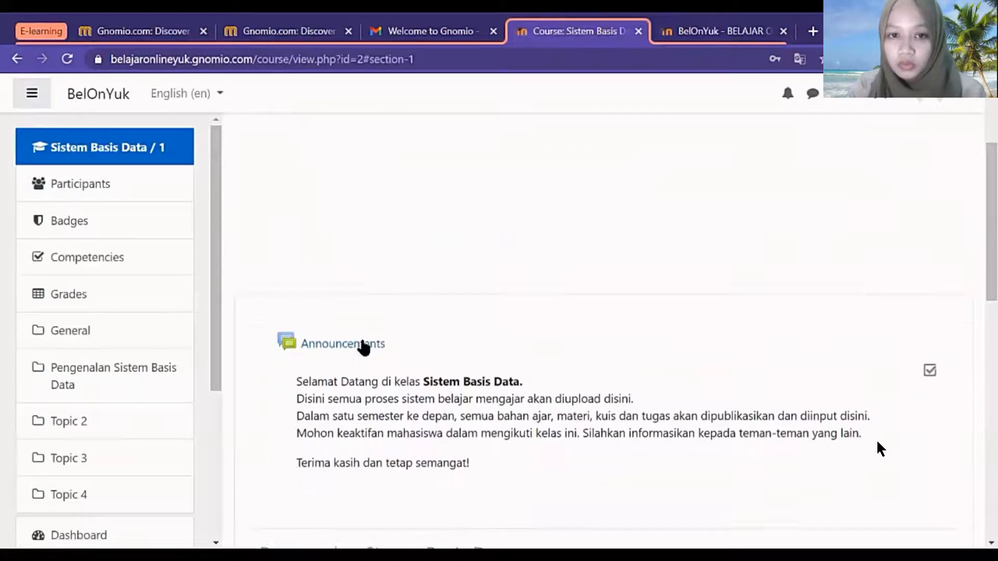
Open the Tugas Pengenalan sistem Basis Data assignment, dismiss the ad, and review its 1 submission needing grading
scroll(358, 348, "down", 6)
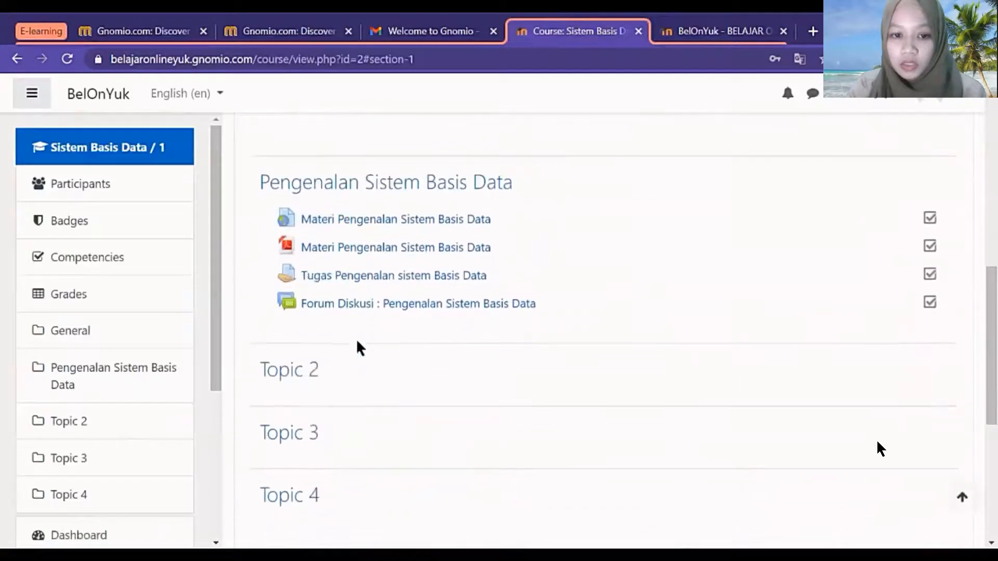
scroll(438, 253, "up", 1)
scroll(439, 254, "up", 5)
scroll(439, 252, "down", 5)
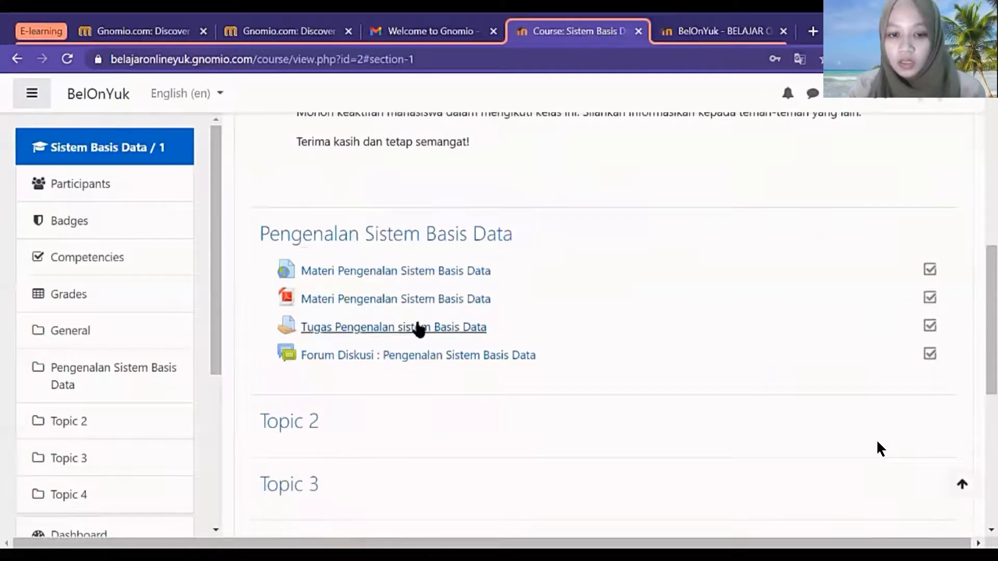
left_click(419, 329)
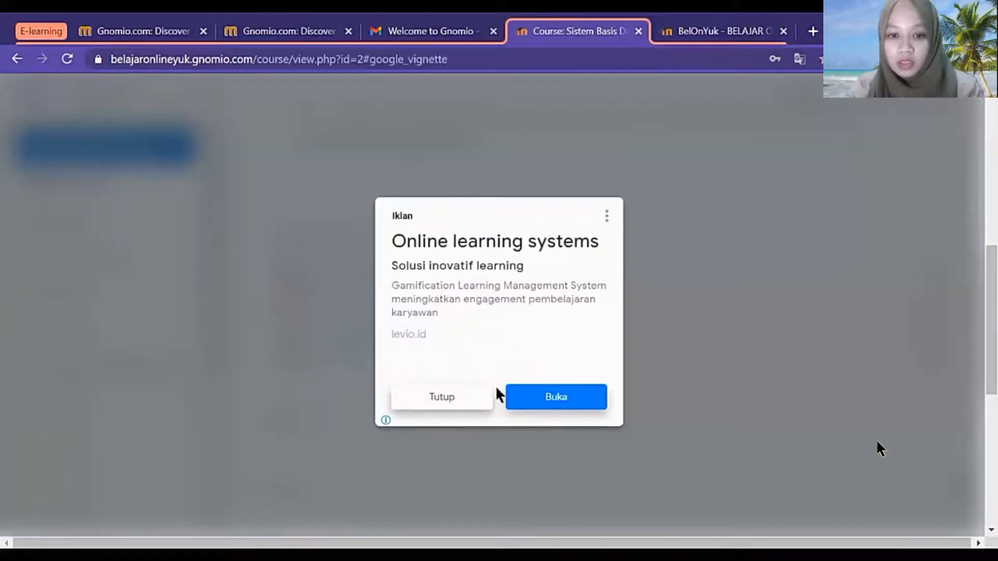
left_click(485, 406)
scroll(483, 403, "down", 2)
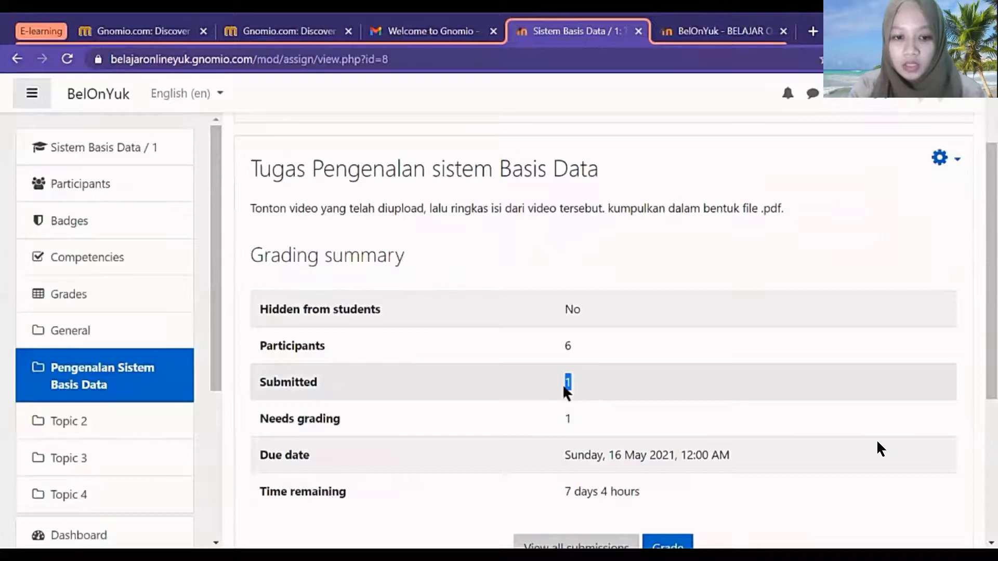
double_click(568, 418)
scroll(593, 329, "down", 1)
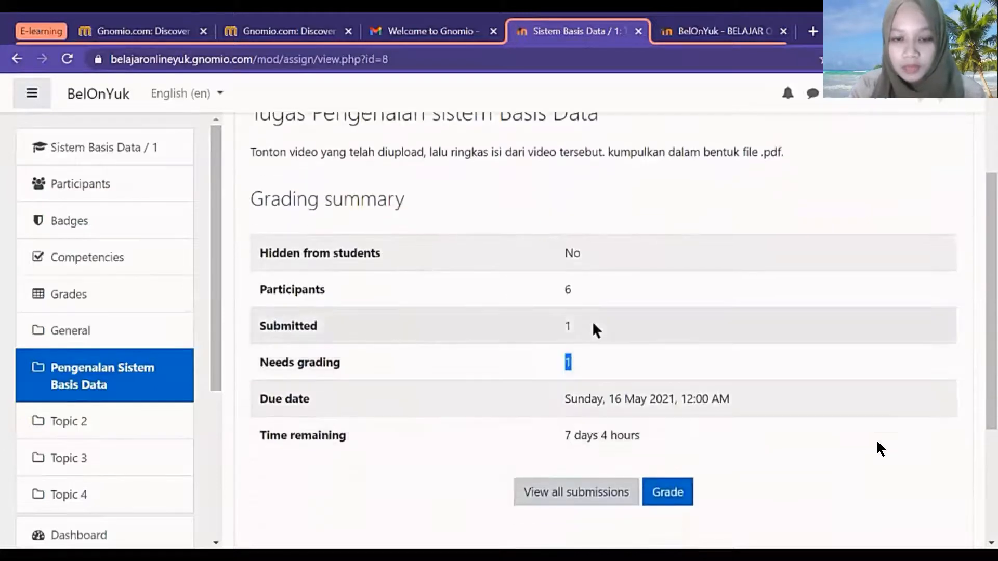
left_click(586, 500)
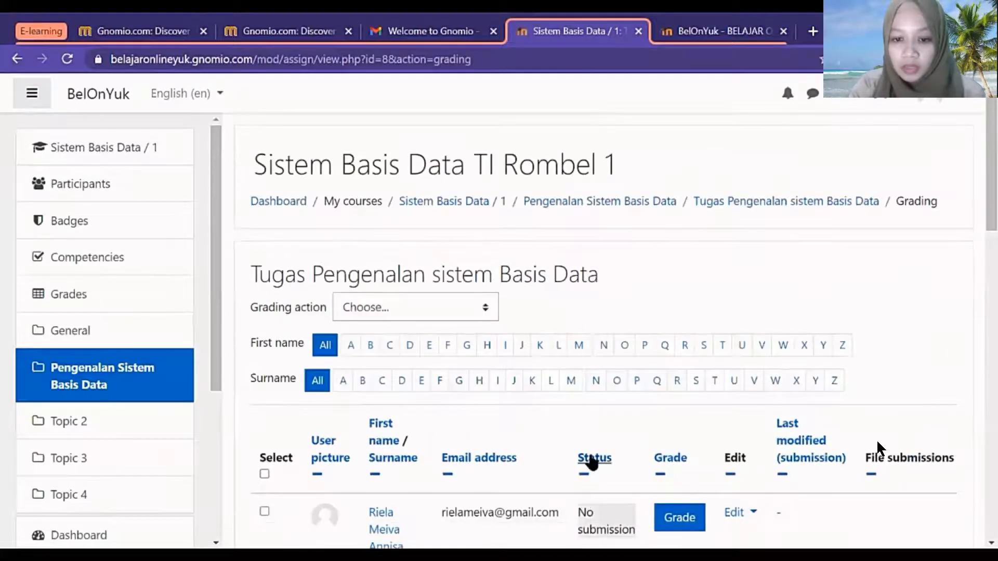
Find the student marked Submitted for grading in the submissions table and open their Grade view
scroll(592, 460, "down", 4)
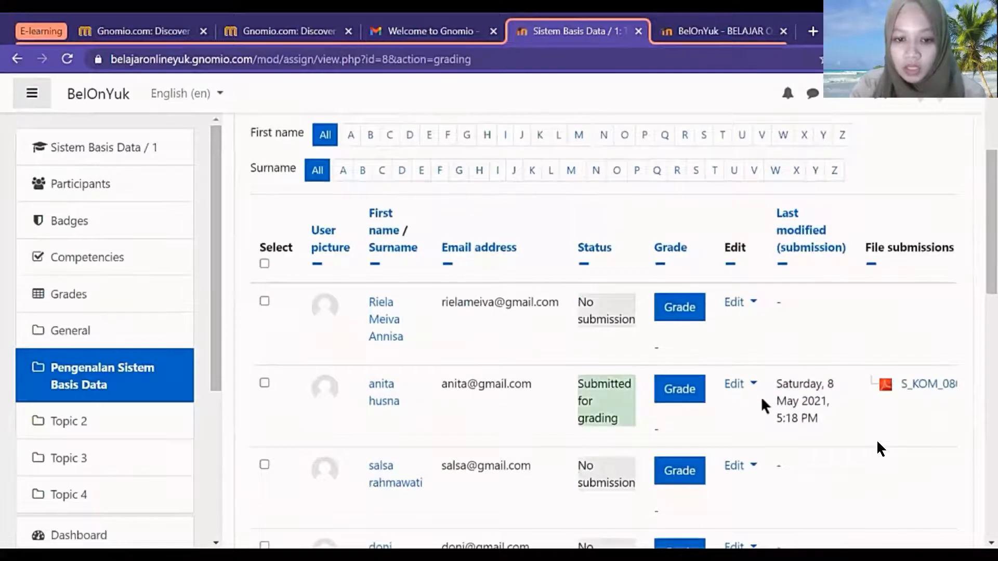
scroll(904, 398, "right", 5)
scroll(905, 400, "right", 5)
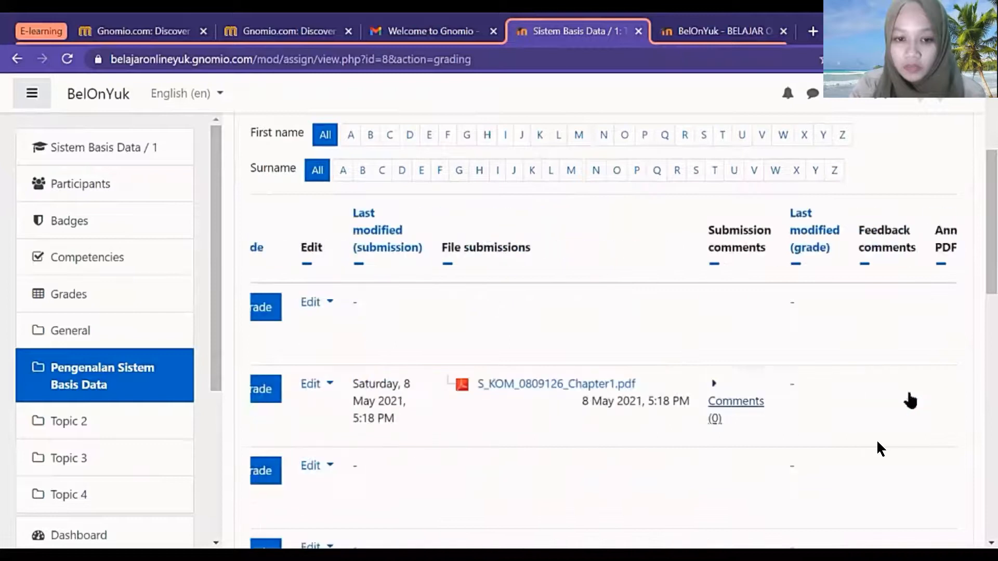
scroll(904, 400, "left", 10)
scroll(905, 400, "down", 2)
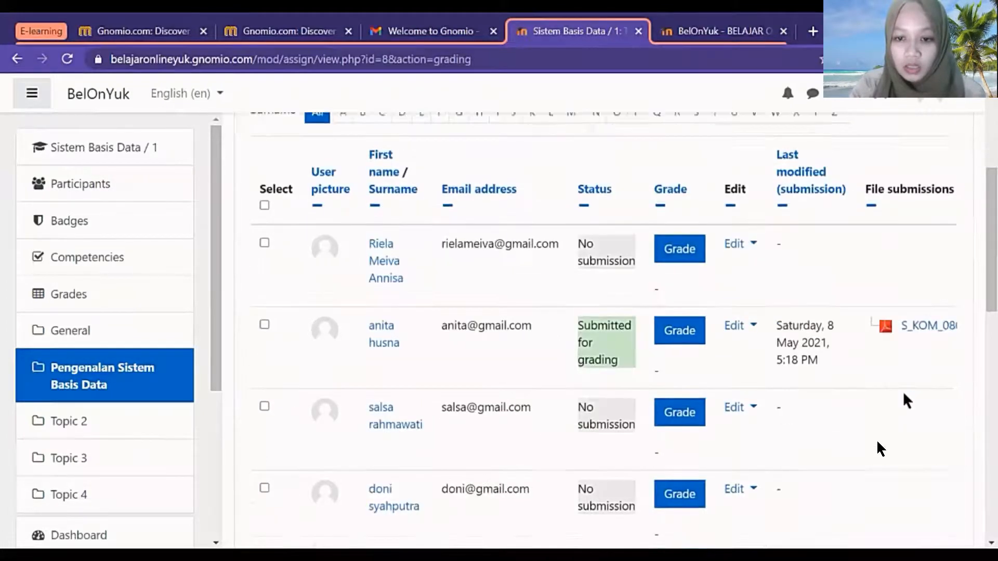
left_click(699, 324)
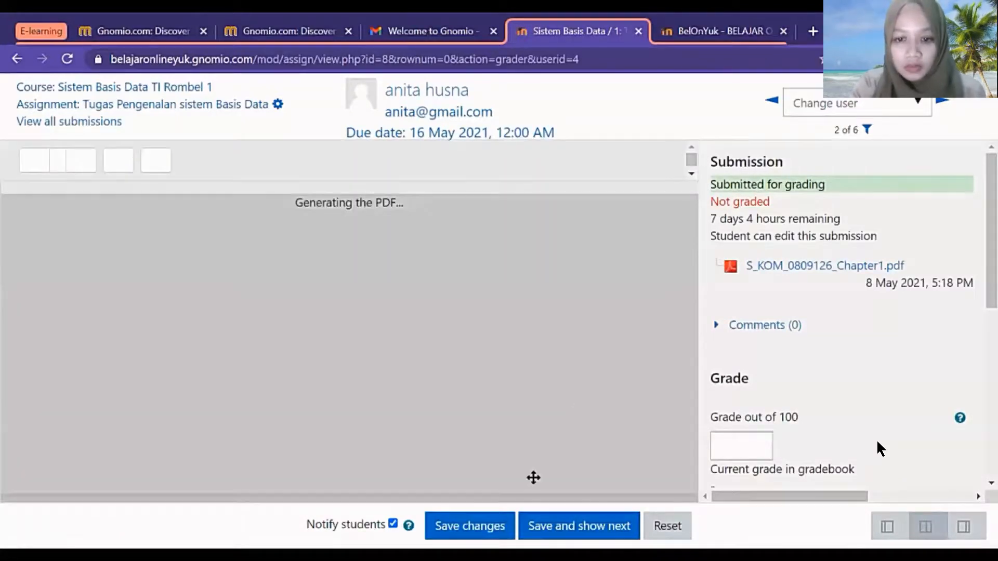
Enter 100 as the grade out of 100, save it, and go back to the Sistem Basis Data course
scroll(568, 290, "down", 5)
scroll(569, 290, "up", 5)
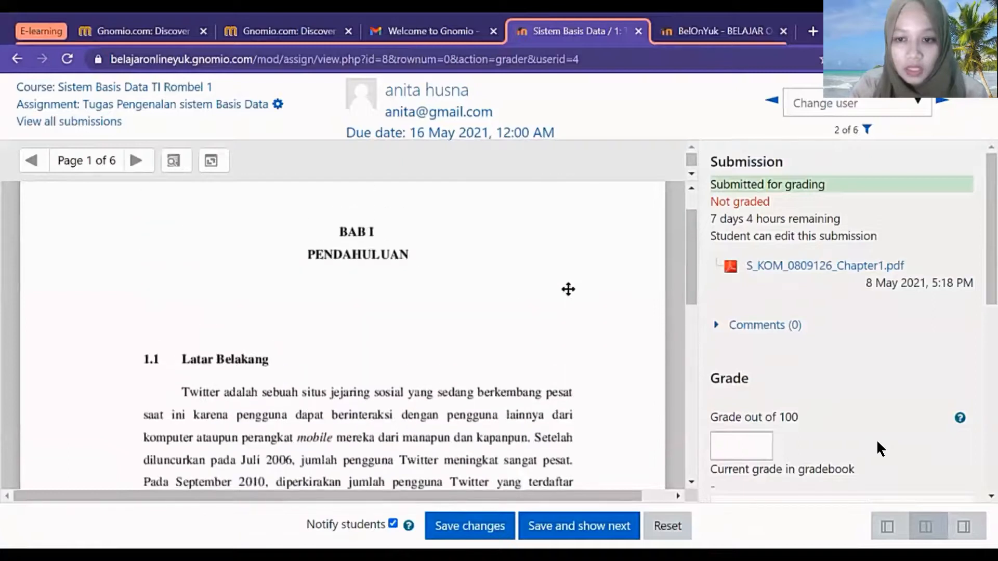
left_click(754, 449)
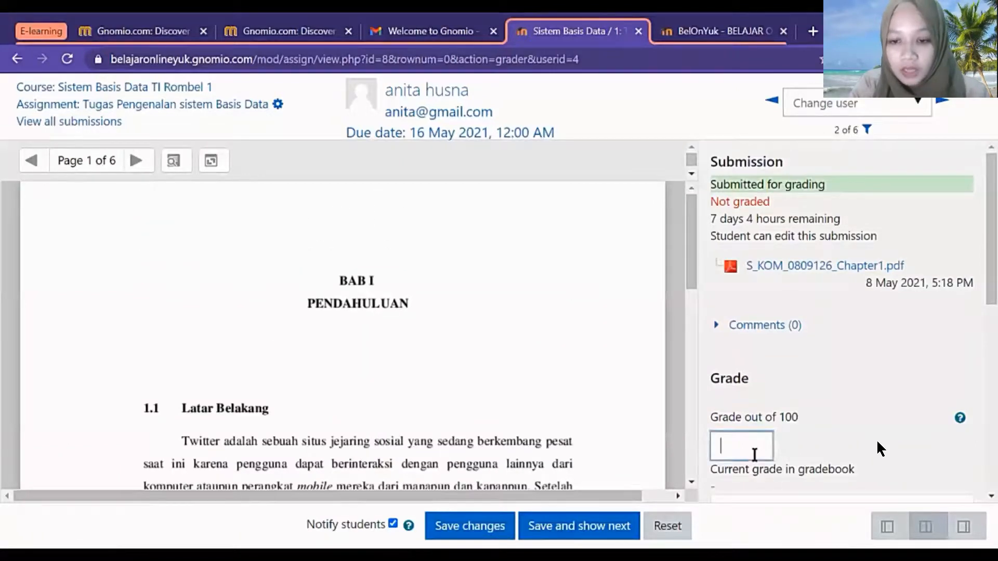
type("1000")
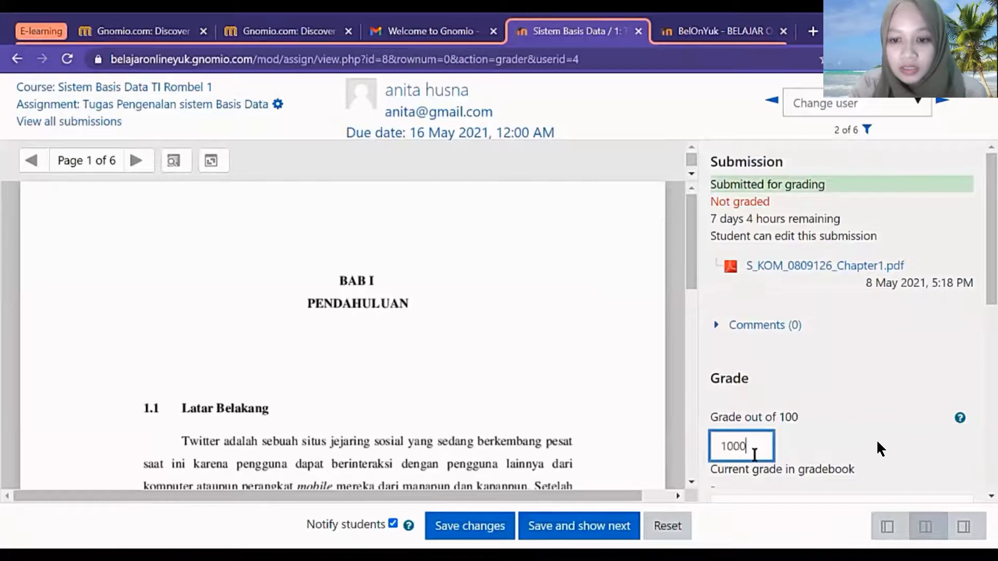
key("BackSpace")
key("BackSpace")
type("0")
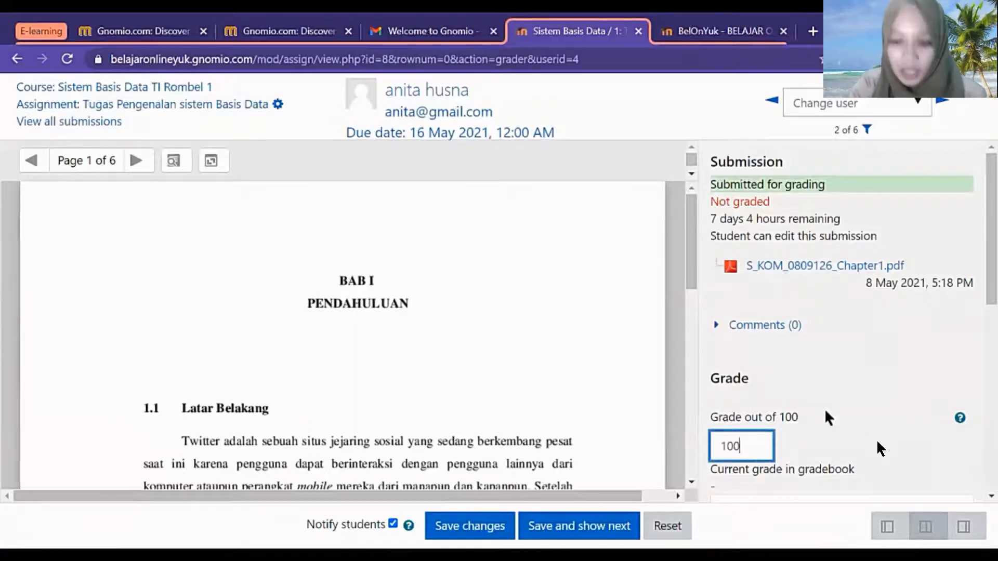
left_click(507, 531)
left_click(505, 531)
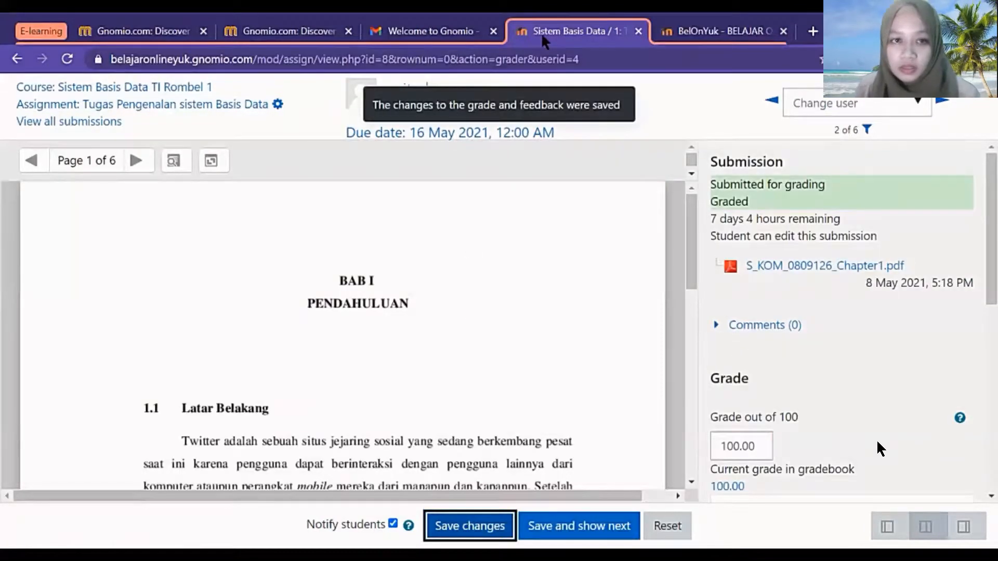
left_click(172, 91)
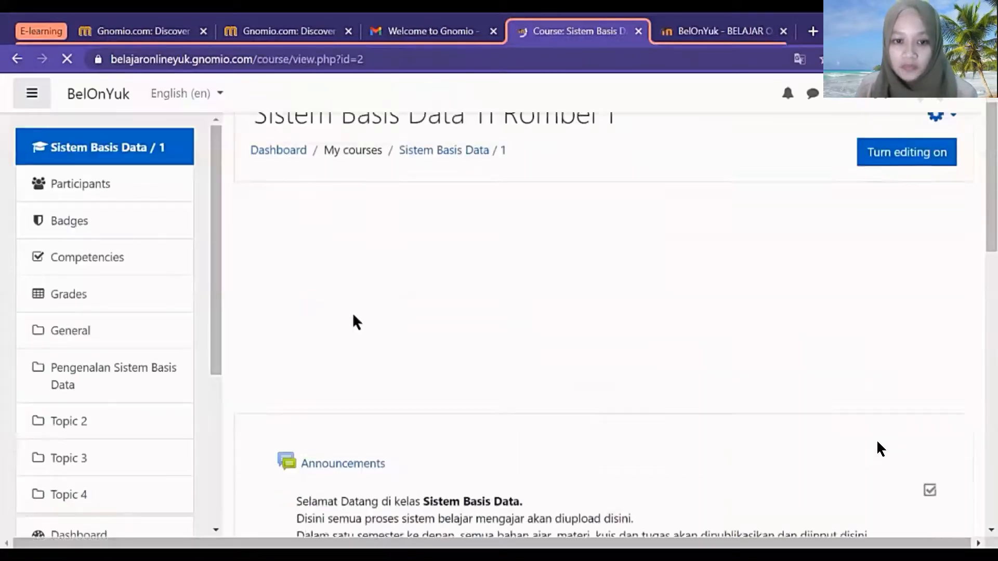
Open Forum Diskusi : Pengenalan Sistem Basis Data, read the student's reply, then sign the teacher out
scroll(392, 450, "down", 5)
scroll(388, 448, "down", 2)
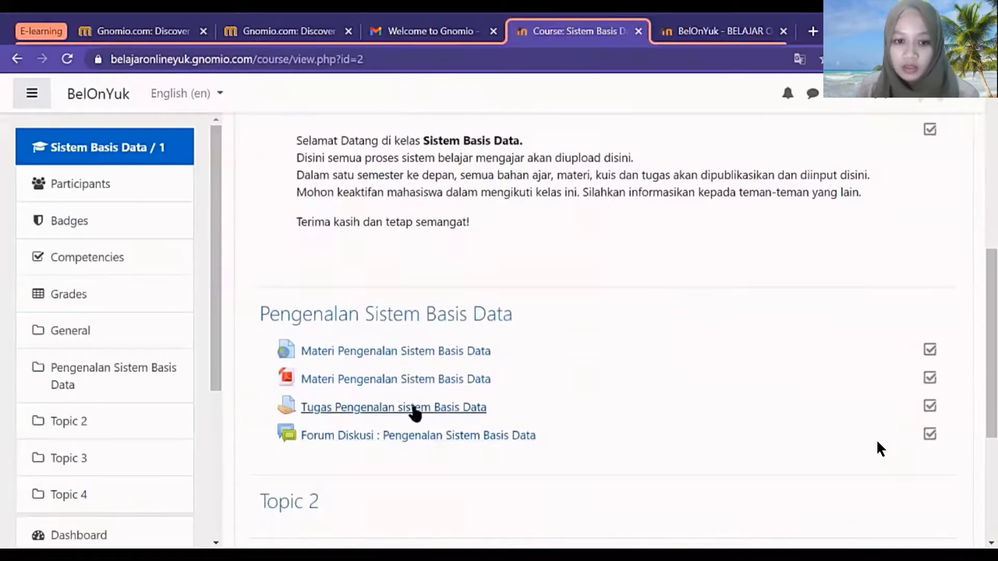
left_click(428, 441)
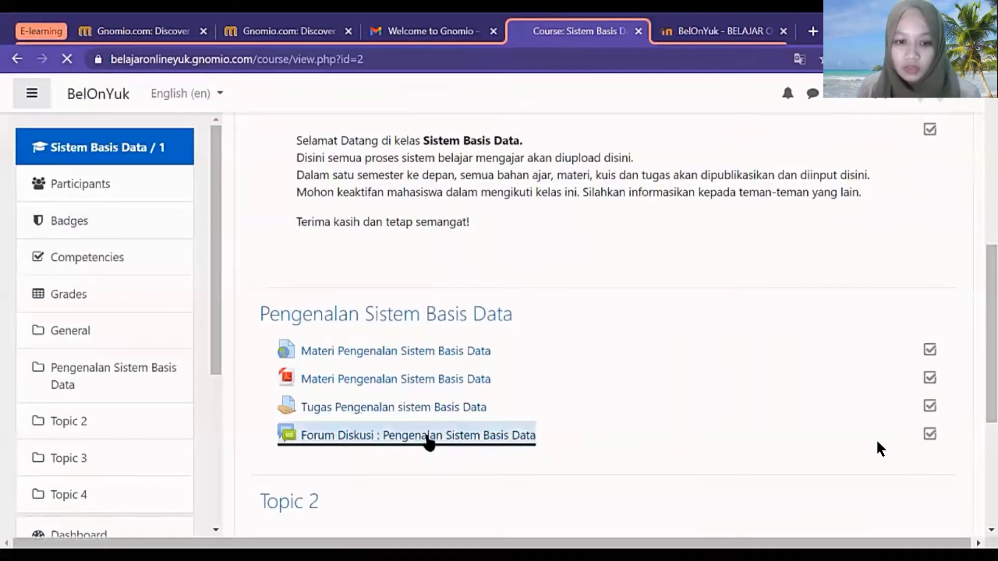
scroll(428, 442, "down", 8)
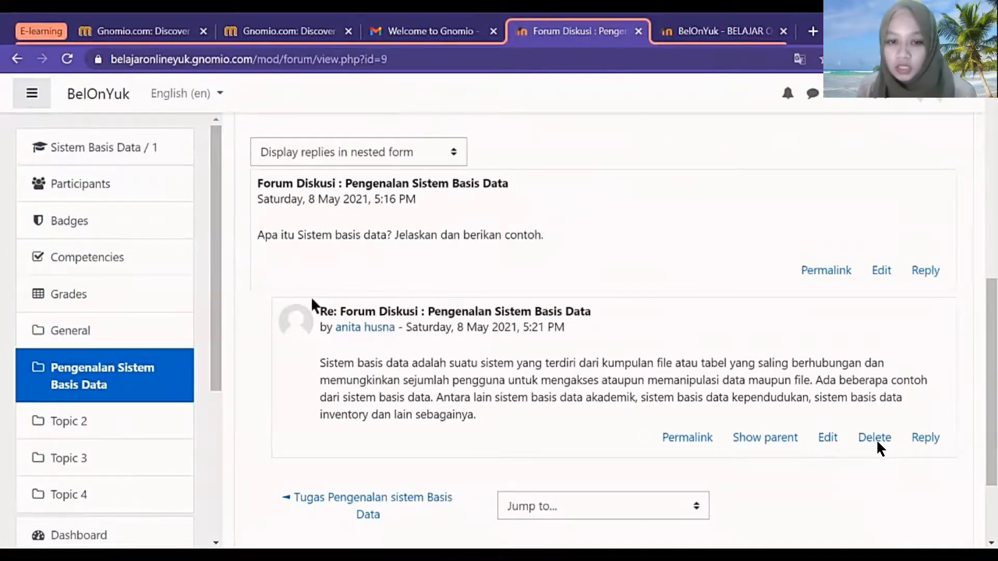
scroll(507, 298, "down", 2)
scroll(508, 297, "up", 8)
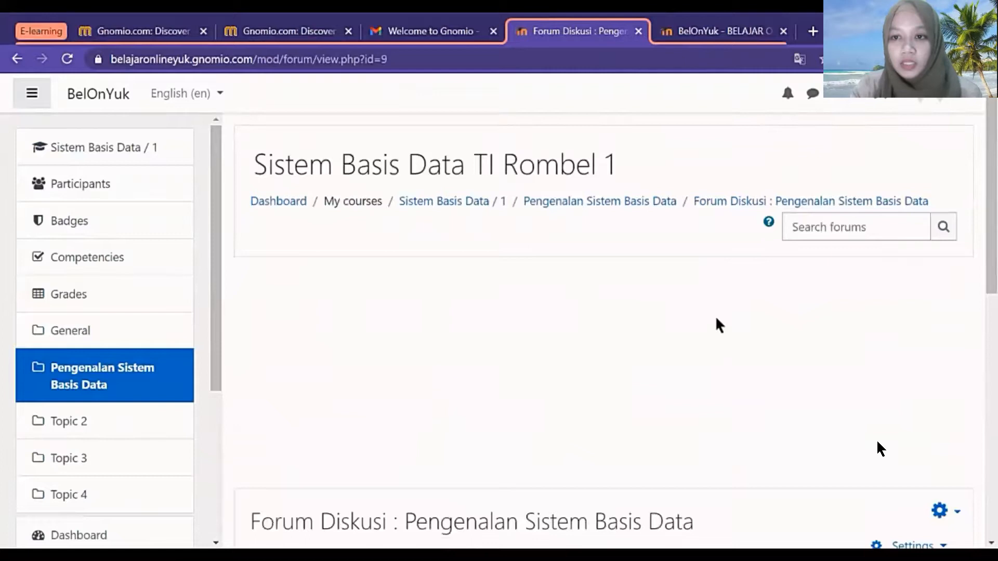
left_click(958, 99)
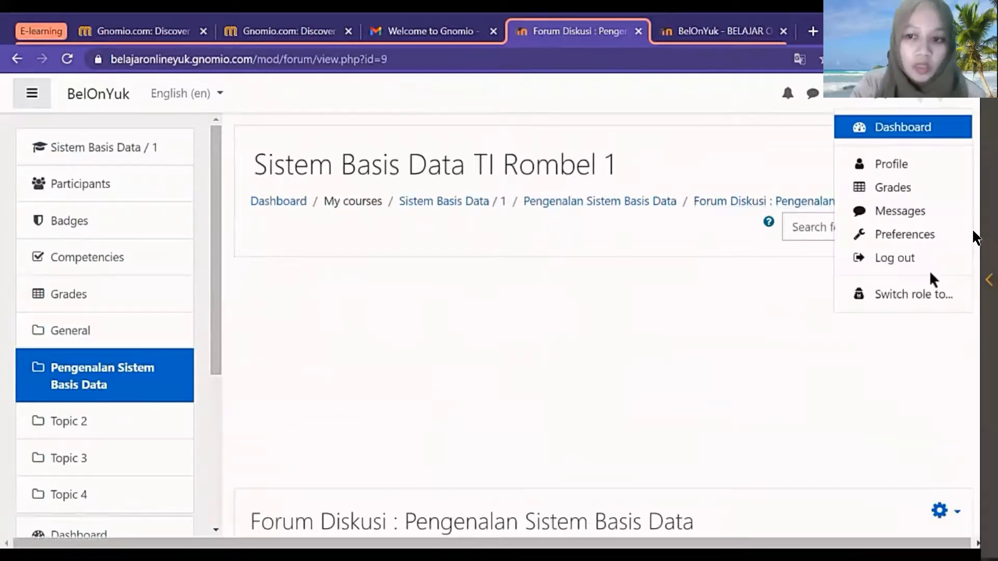
left_click(930, 274)
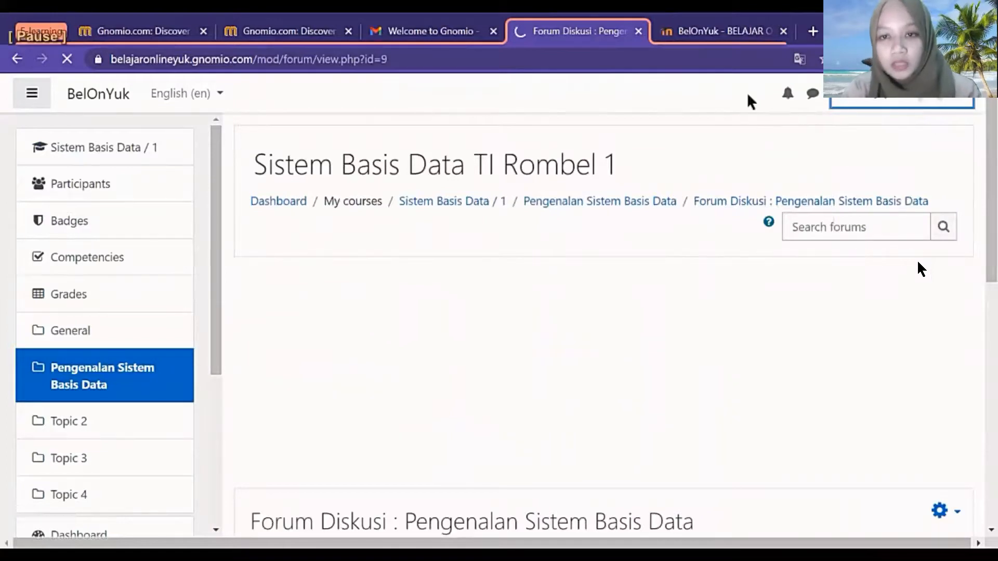